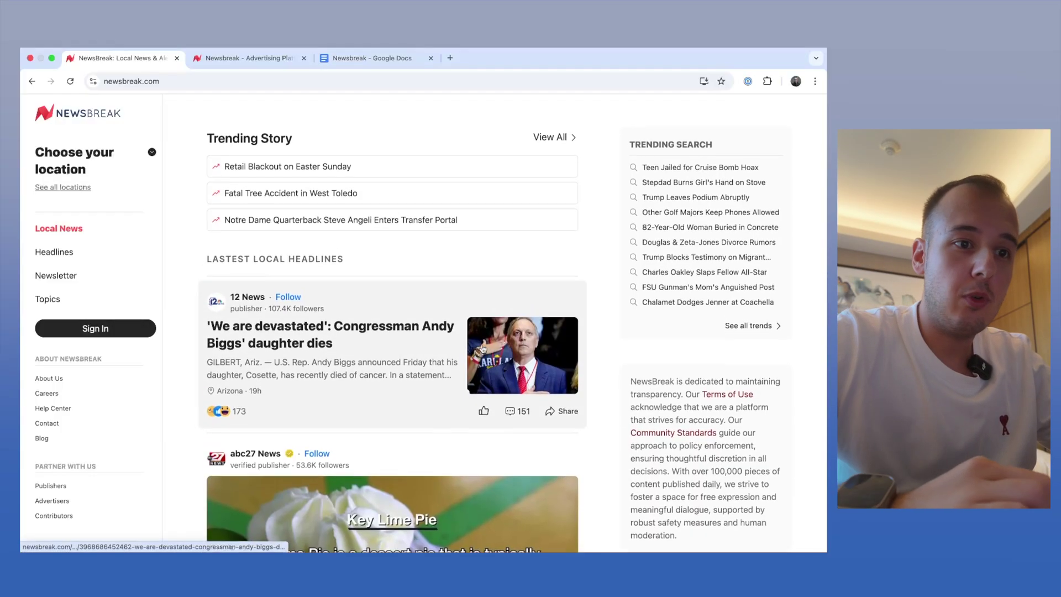
Scroll down the local news feed past the sponsored ad.
{"action": "scroll", "coordinate": [531, 337], "scroll_direction": "down", "scroll_amount": 6}
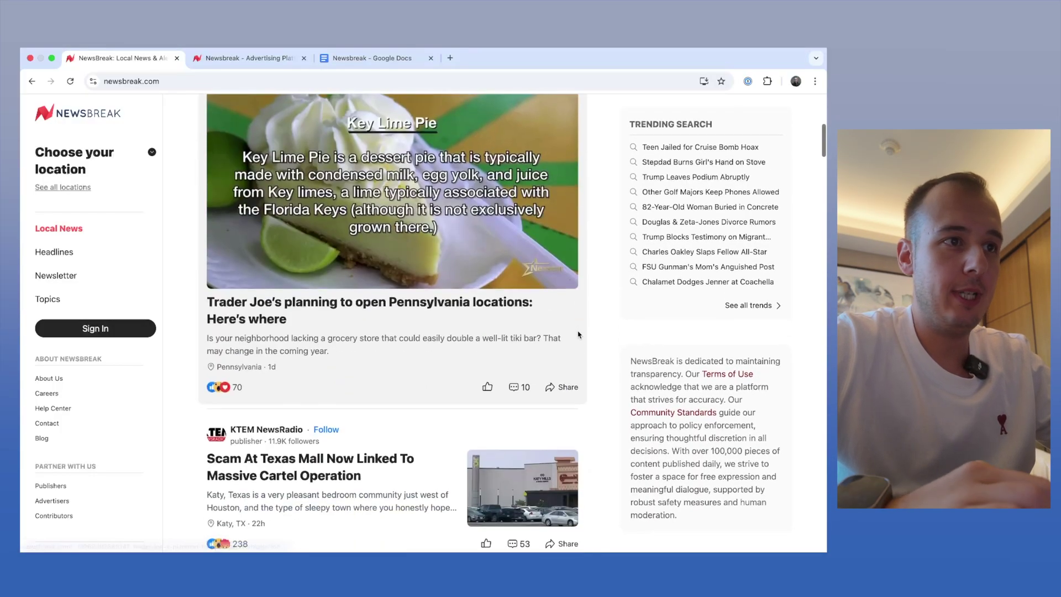
{"action": "scroll", "coordinate": [579, 336], "scroll_direction": "down", "scroll_amount": 5}
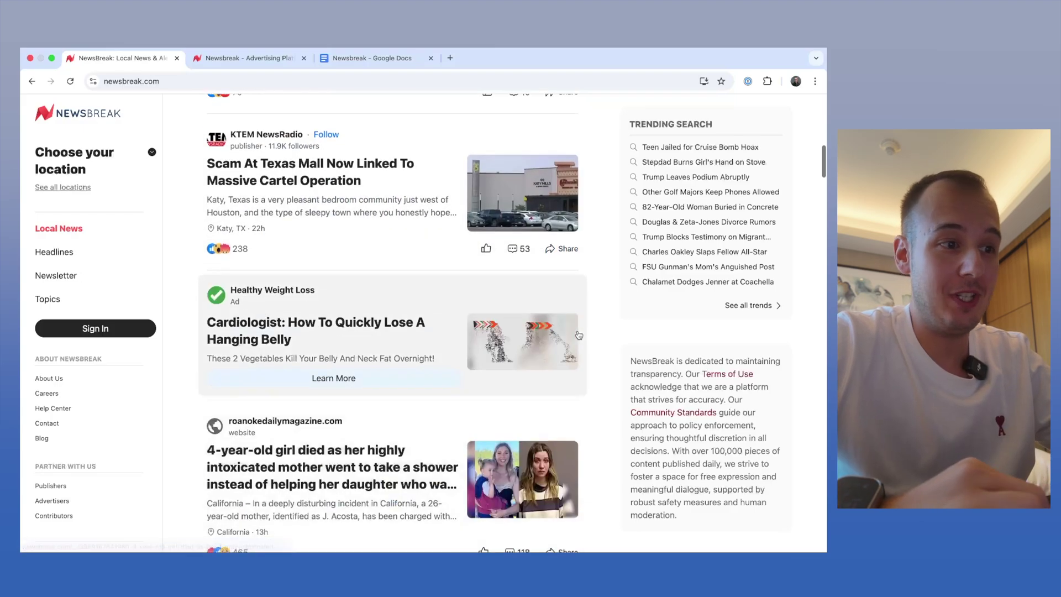
{"action": "scroll", "coordinate": [578, 336], "scroll_direction": "down", "scroll_amount": 8}
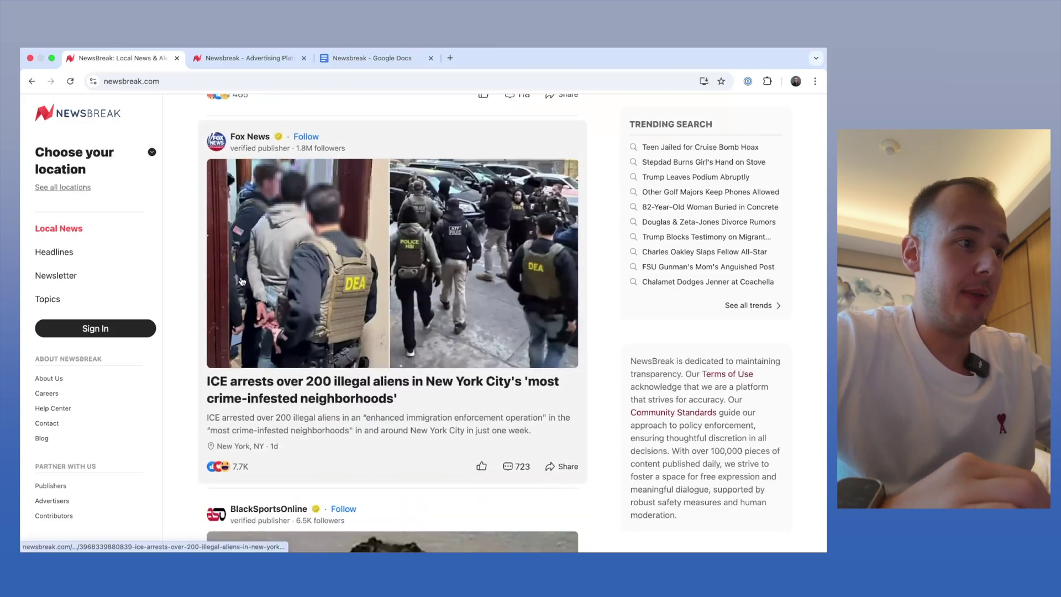
Switch to the advertising platform page and highlight its 40M monthly users claim.
{"action": "left_click", "coordinate": [240, 59]}
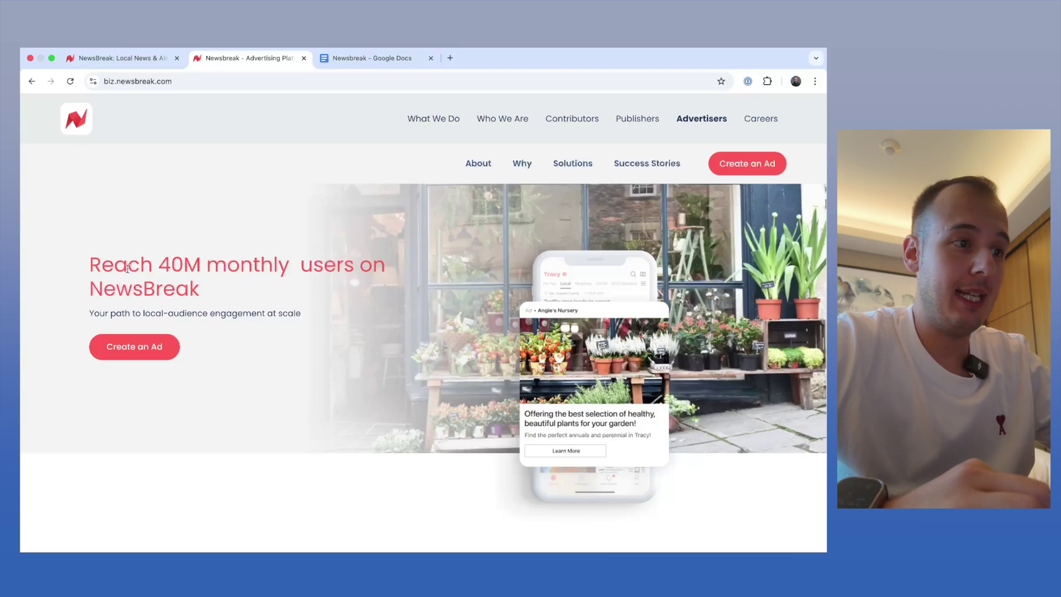
{"action": "left_click_drag", "start_coordinate": [127, 269], "coordinate": [278, 271]}
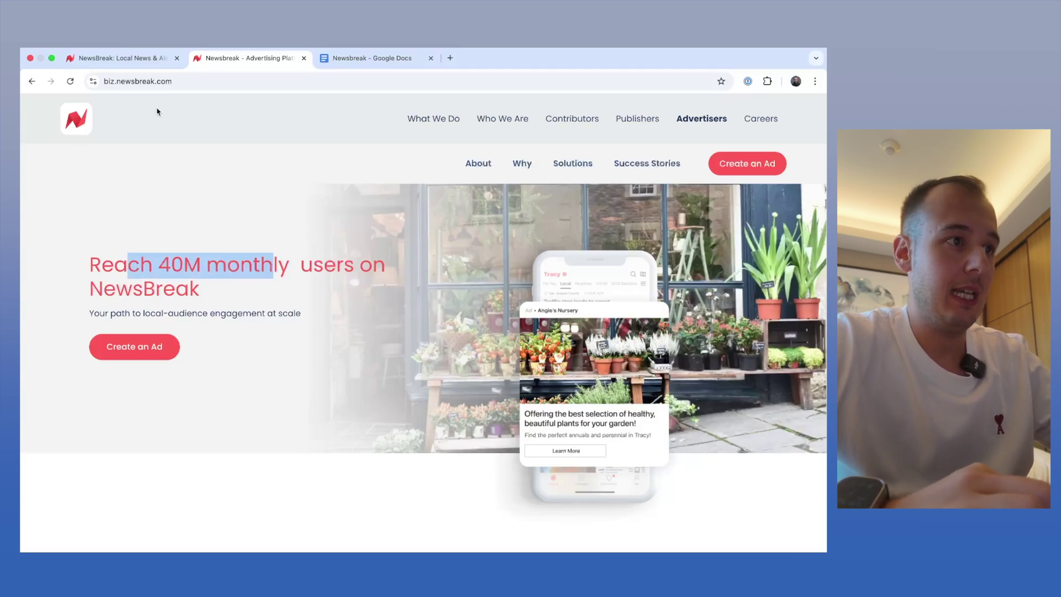
{"action": "scroll", "coordinate": [243, 202], "scroll_direction": "up", "scroll_amount": 2}
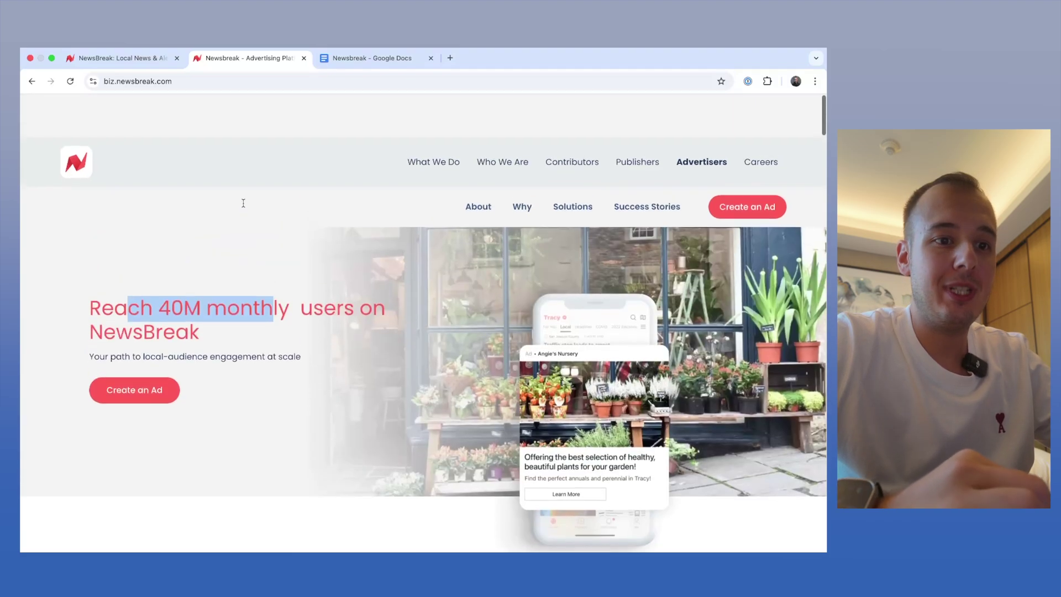
Return to the local news feed and keep scrolling down through it.
{"action": "key", "text": "ctrl+shift+Tab"}
{"action": "scroll", "coordinate": [374, 442], "scroll_direction": "down", "scroll_amount": 2}
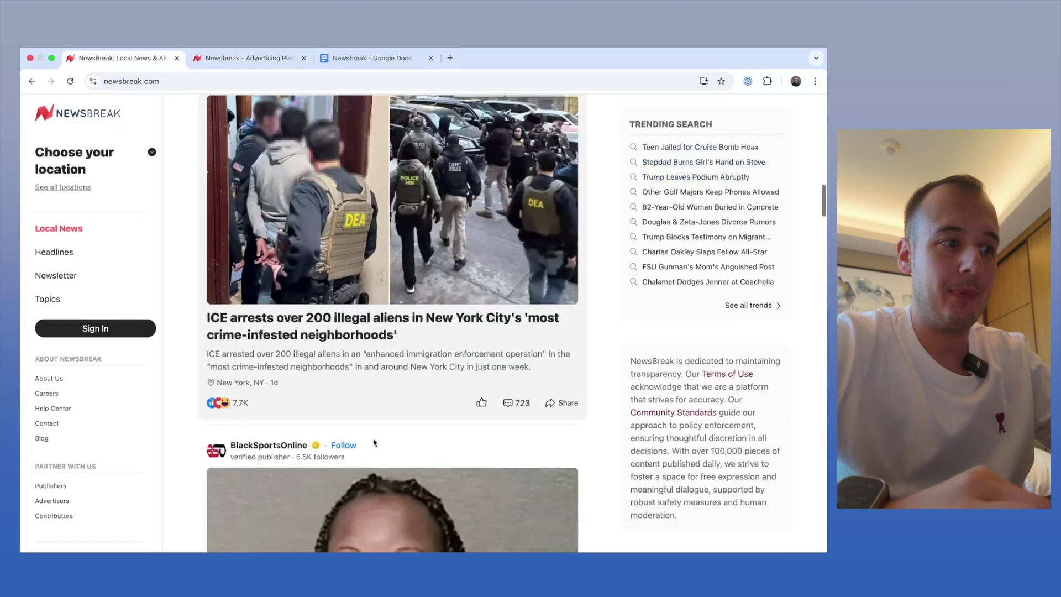
{"action": "scroll", "coordinate": [374, 442], "scroll_direction": "down", "scroll_amount": 15}
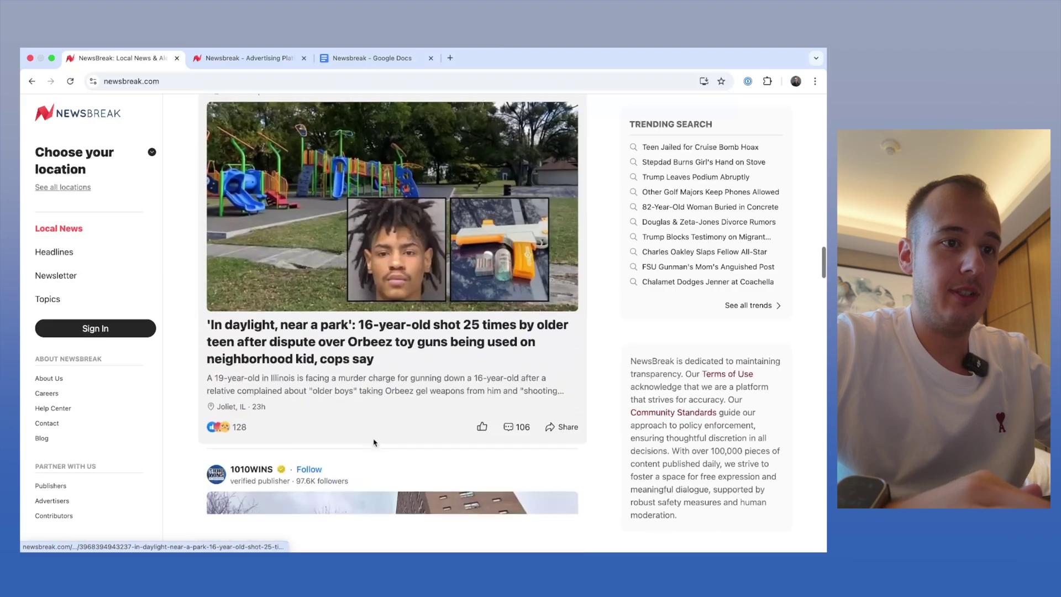
{"action": "scroll", "coordinate": [374, 442], "scroll_direction": "down", "scroll_amount": 8}
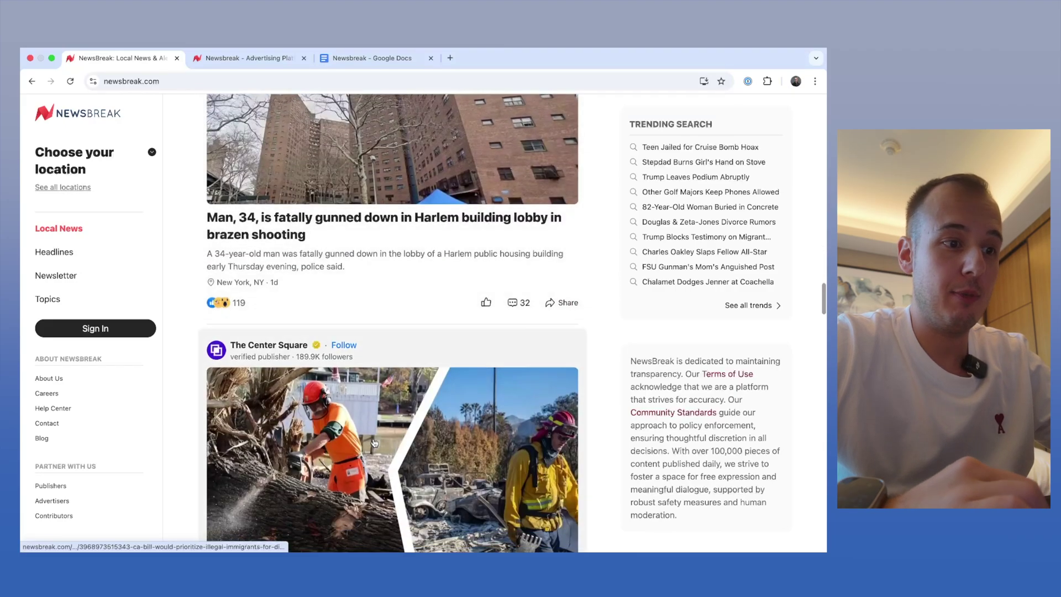
{"action": "scroll", "coordinate": [374, 442], "scroll_direction": "down", "scroll_amount": 4}
Return to the advertising platform page and scroll through its selling points.
{"action": "left_click", "coordinate": [243, 58]}
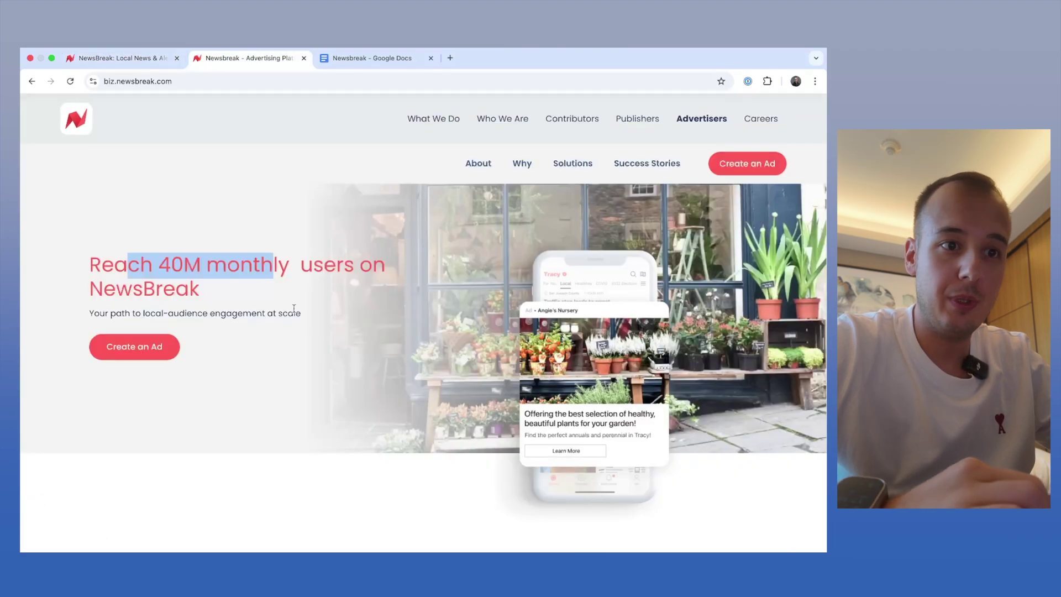
{"action": "scroll", "coordinate": [294, 308], "scroll_direction": "down", "scroll_amount": 3}
{"action": "scroll", "coordinate": [622, 335], "scroll_direction": "up", "scroll_amount": 3}
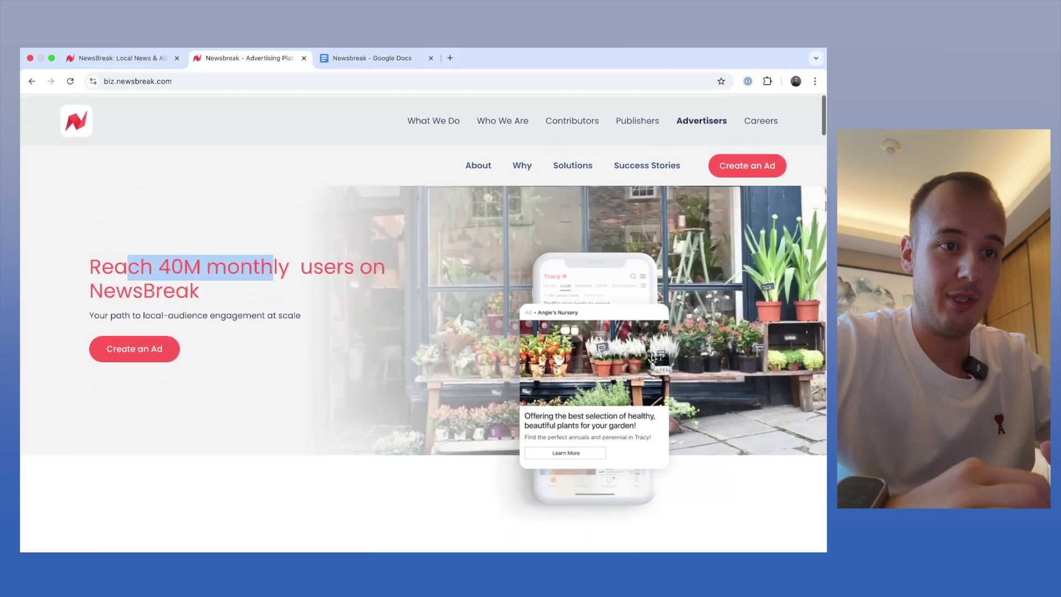
{"action": "scroll", "coordinate": [608, 287], "scroll_direction": "down", "scroll_amount": 1}
{"action": "scroll", "coordinate": [558, 347], "scroll_direction": "down", "scroll_amount": 6}
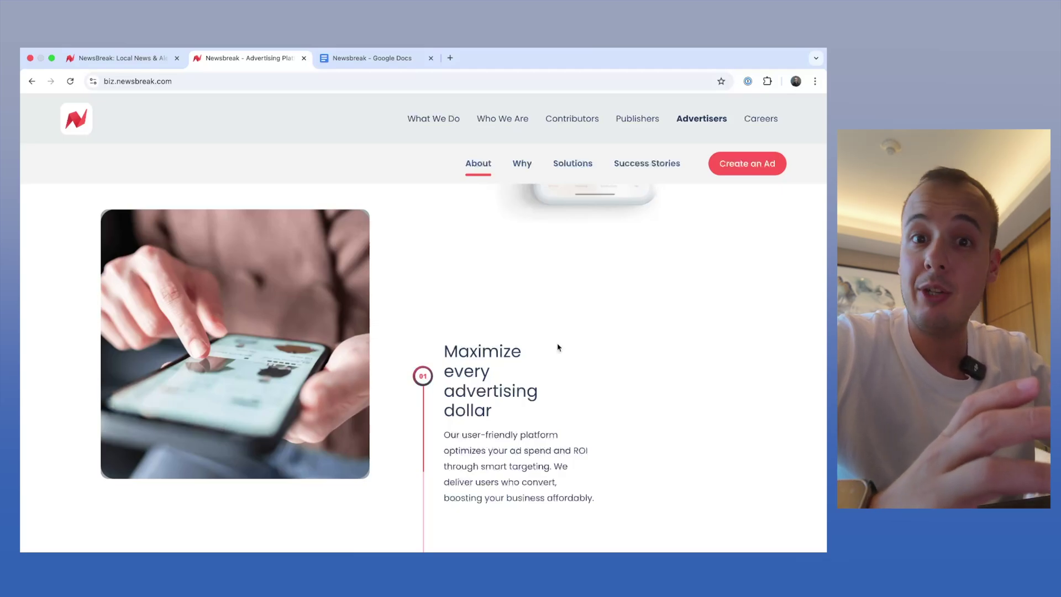
{"action": "scroll", "coordinate": [554, 413], "scroll_direction": "down", "scroll_amount": 5}
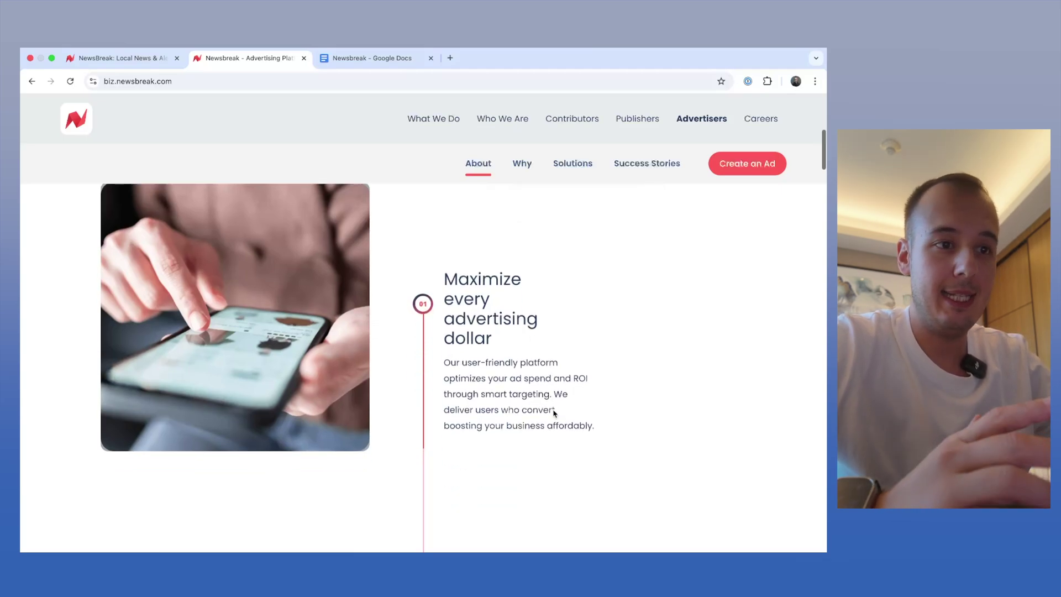
{"action": "scroll", "coordinate": [553, 413], "scroll_direction": "down", "scroll_amount": 10}
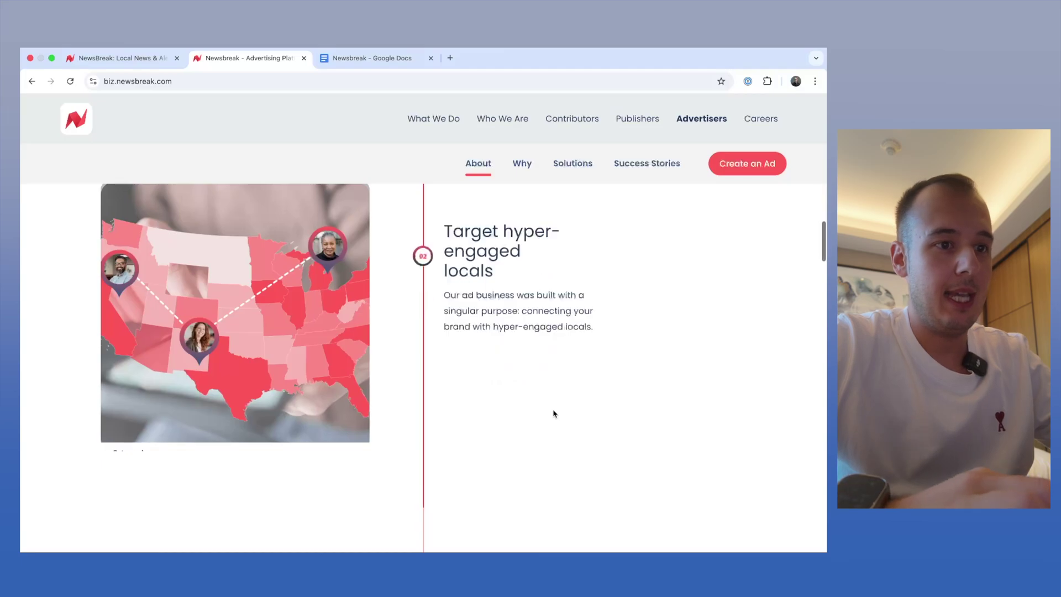
{"action": "scroll", "coordinate": [553, 413], "scroll_direction": "down", "scroll_amount": 15}
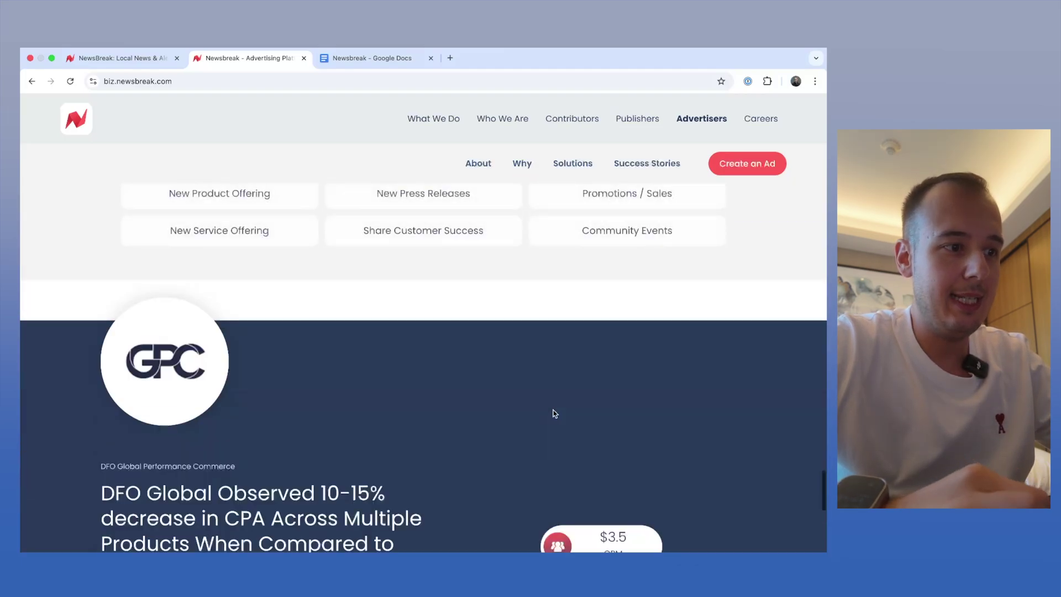
{"action": "scroll", "coordinate": [554, 414], "scroll_direction": "up", "scroll_amount": 15}
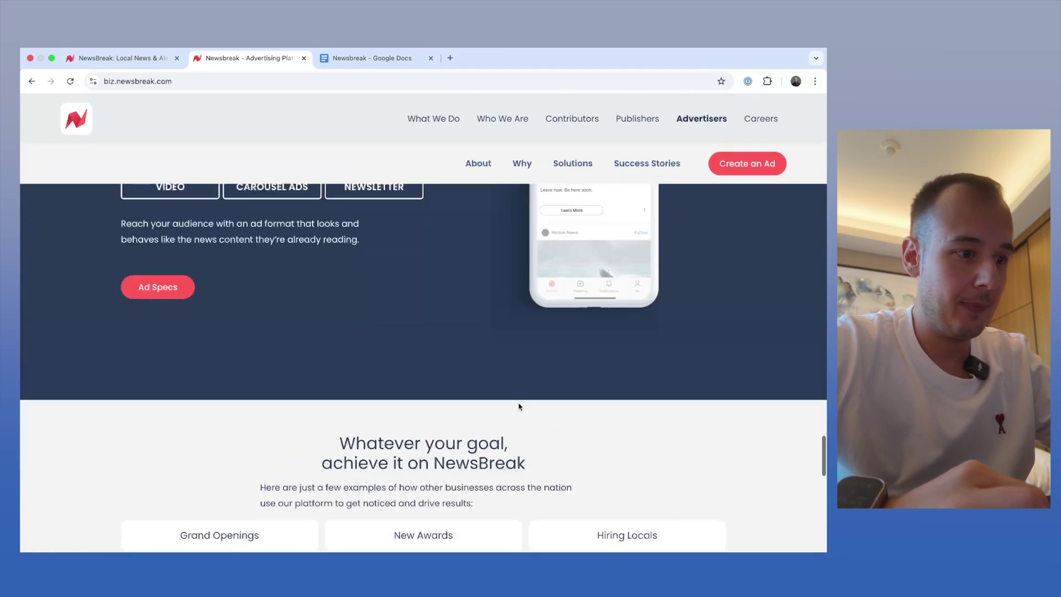
{"action": "scroll", "coordinate": [519, 402], "scroll_direction": "down", "scroll_amount": 3}
{"action": "scroll", "coordinate": [378, 321], "scroll_direction": "up", "scroll_amount": 8}
{"action": "scroll", "coordinate": [377, 323], "scroll_direction": "up", "scroll_amount": 15}
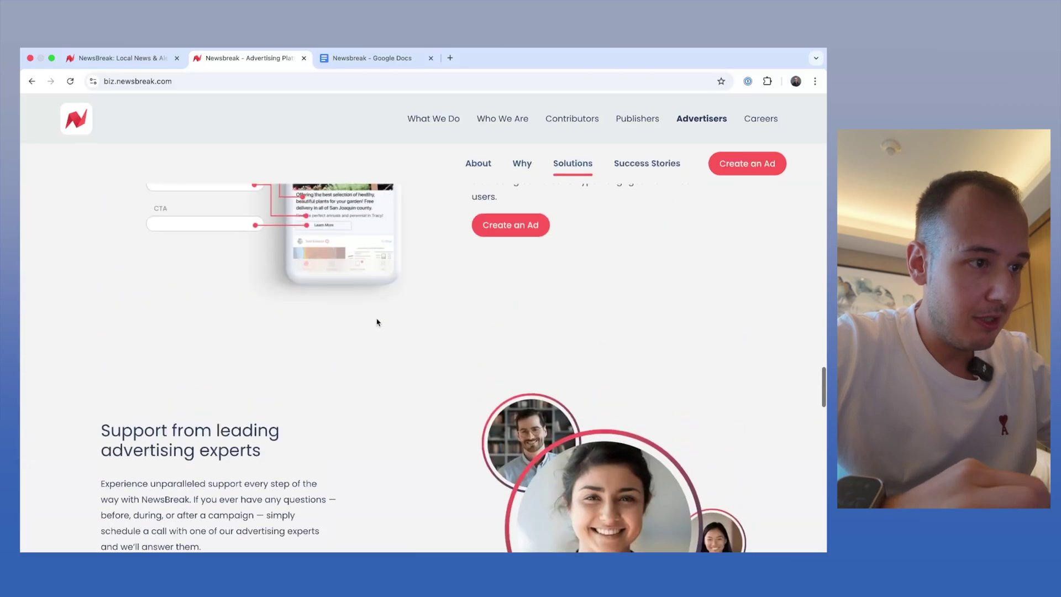
{"action": "scroll", "coordinate": [377, 322], "scroll_direction": "up", "scroll_amount": 10}
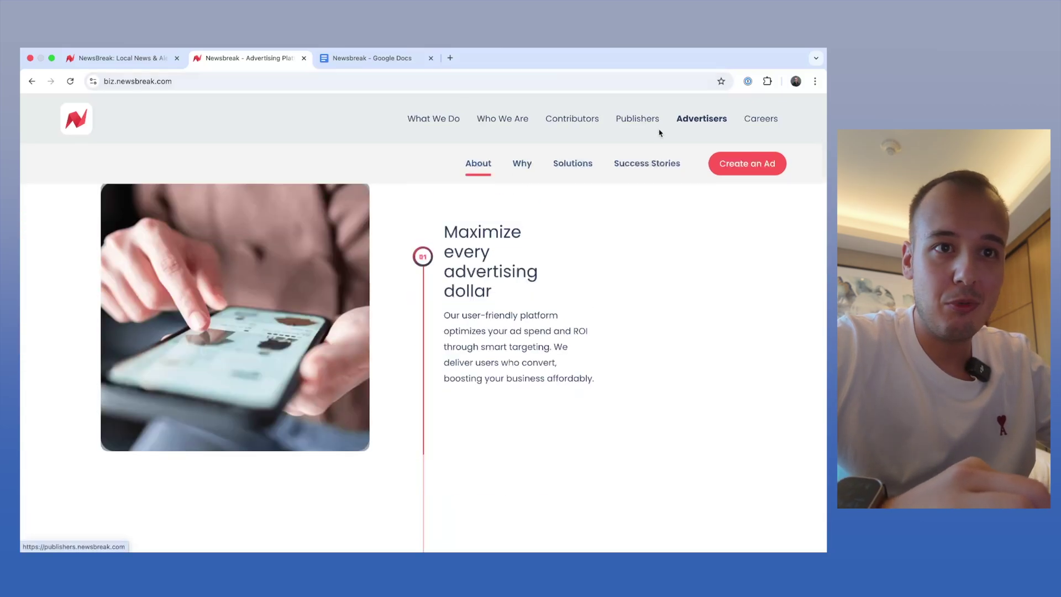
Reload the page from the top and show the DEMOGRAPHIC precision targeting examples.
{"action": "left_click", "coordinate": [701, 119]}
{"action": "scroll", "coordinate": [514, 310], "scroll_direction": "down", "scroll_amount": 10}
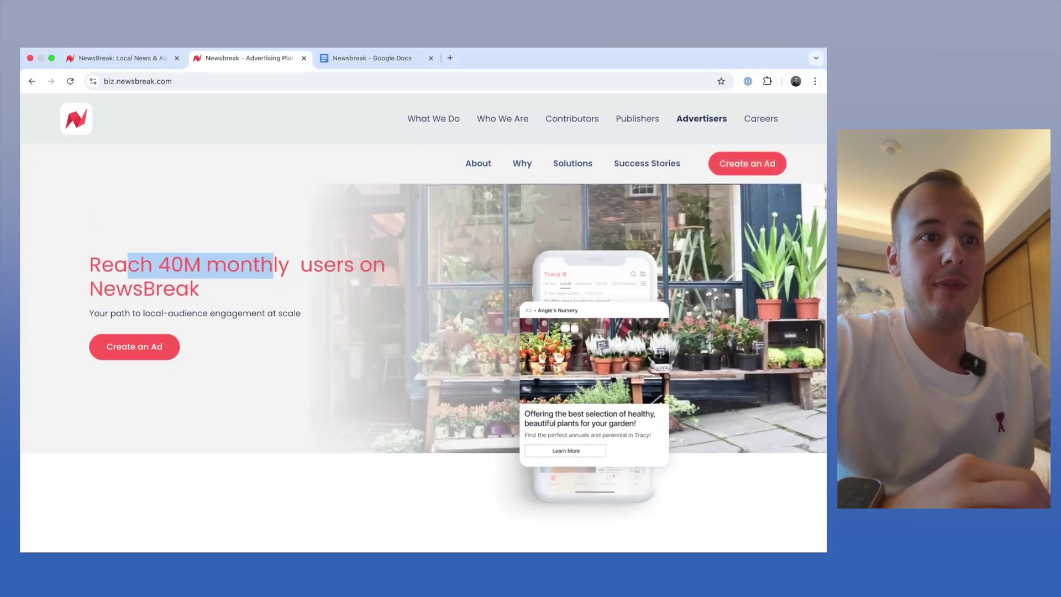
{"action": "scroll", "coordinate": [549, 330], "scroll_direction": "down", "scroll_amount": 2}
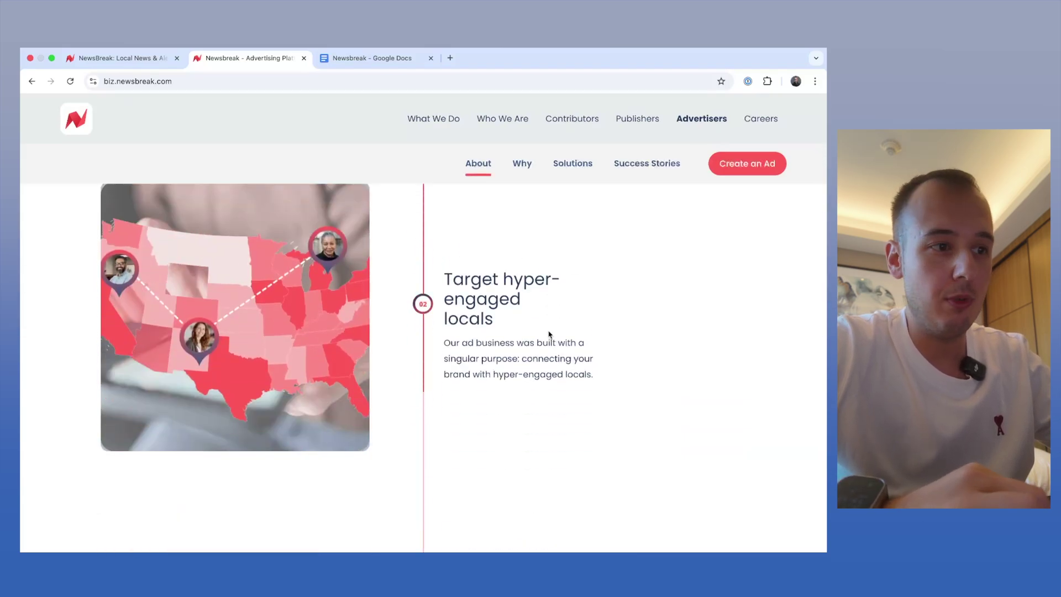
{"action": "scroll", "coordinate": [549, 333], "scroll_direction": "down", "scroll_amount": 5}
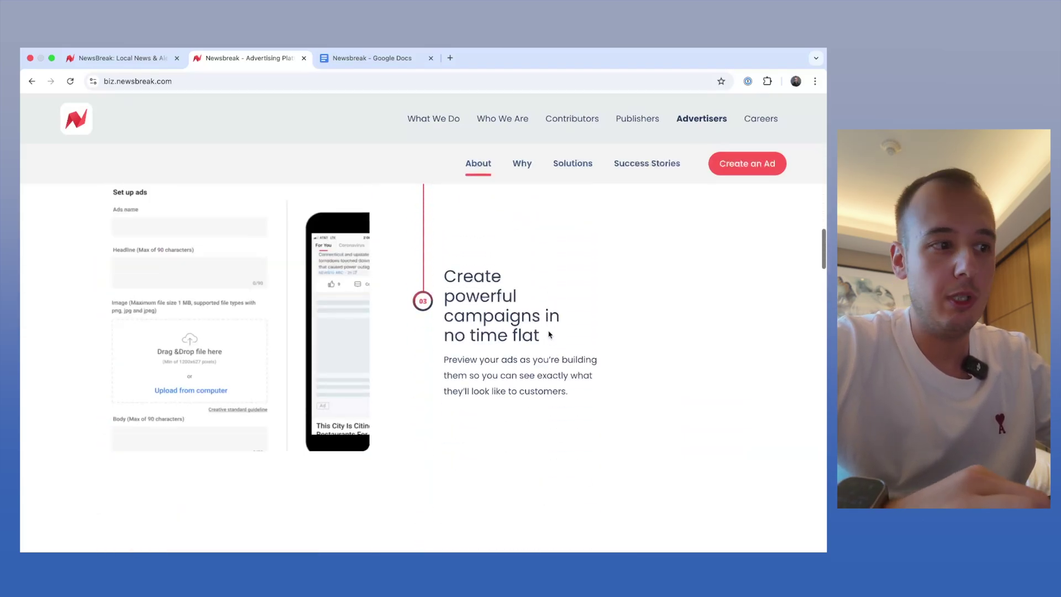
{"action": "scroll", "coordinate": [548, 334], "scroll_direction": "down", "scroll_amount": 10}
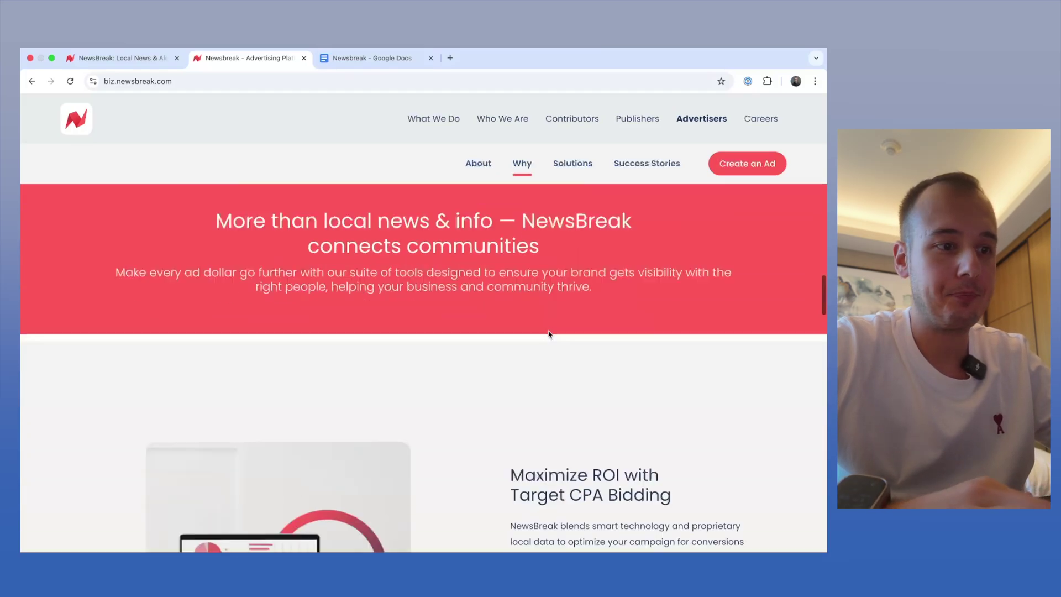
{"action": "scroll", "coordinate": [549, 334], "scroll_direction": "down", "scroll_amount": 8}
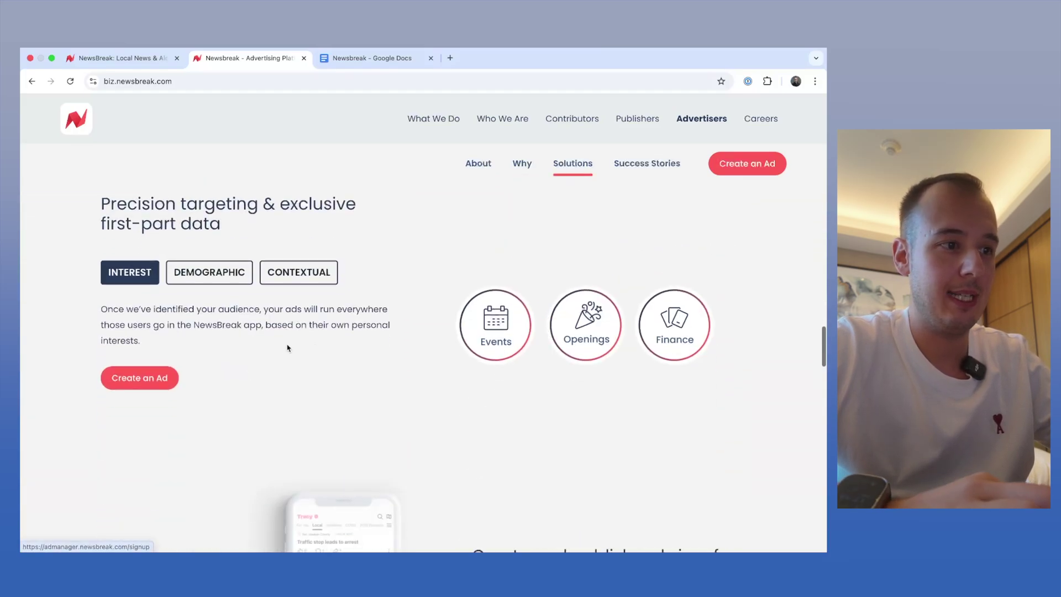
{"action": "left_click", "coordinate": [226, 279]}
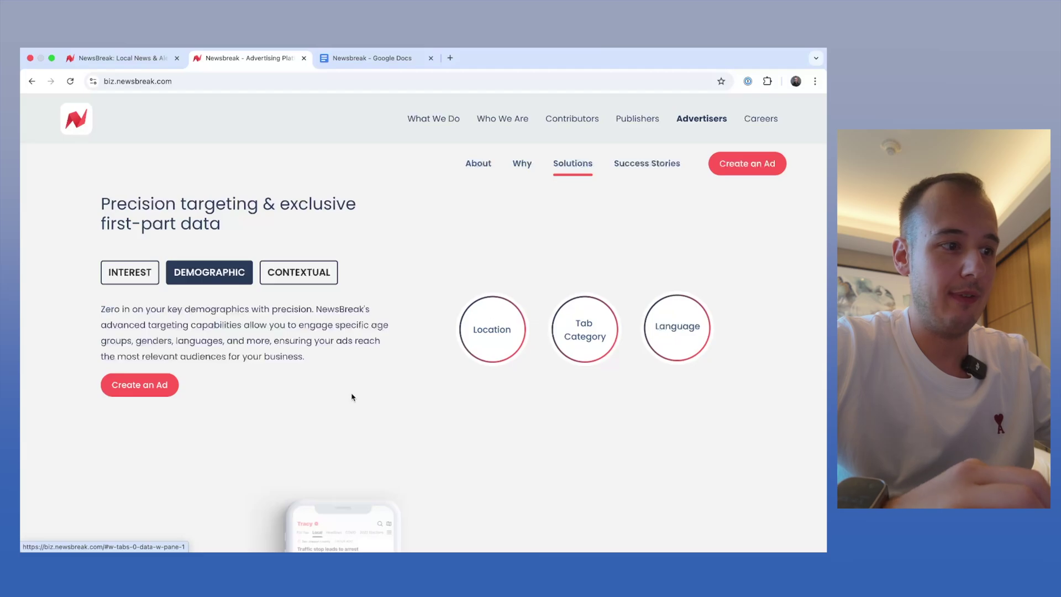
{"action": "scroll", "coordinate": [175, 439], "scroll_direction": "down", "scroll_amount": 10}
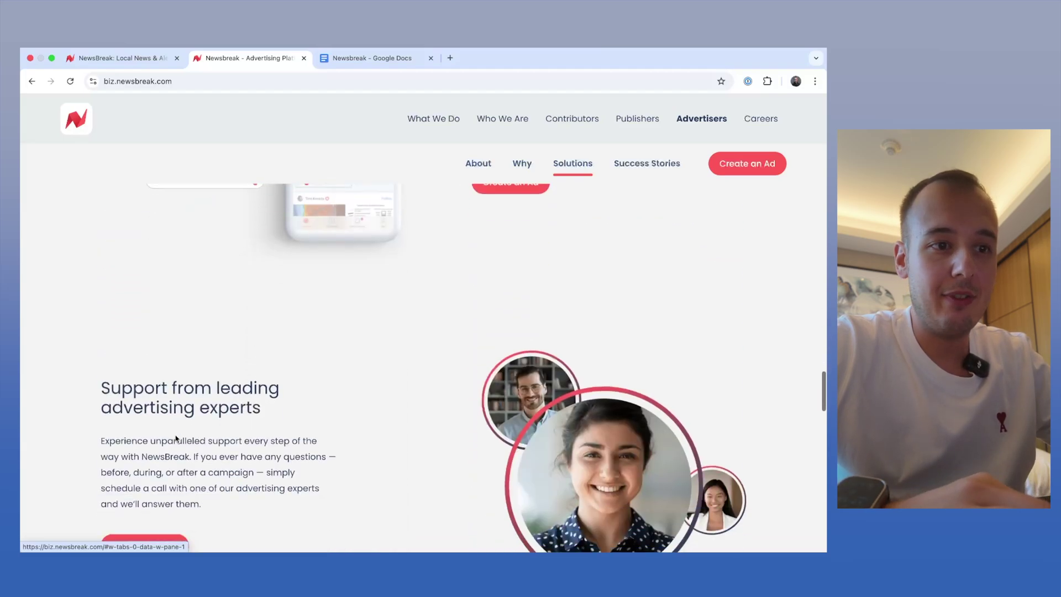
{"action": "scroll", "coordinate": [176, 439], "scroll_direction": "down", "scroll_amount": 8}
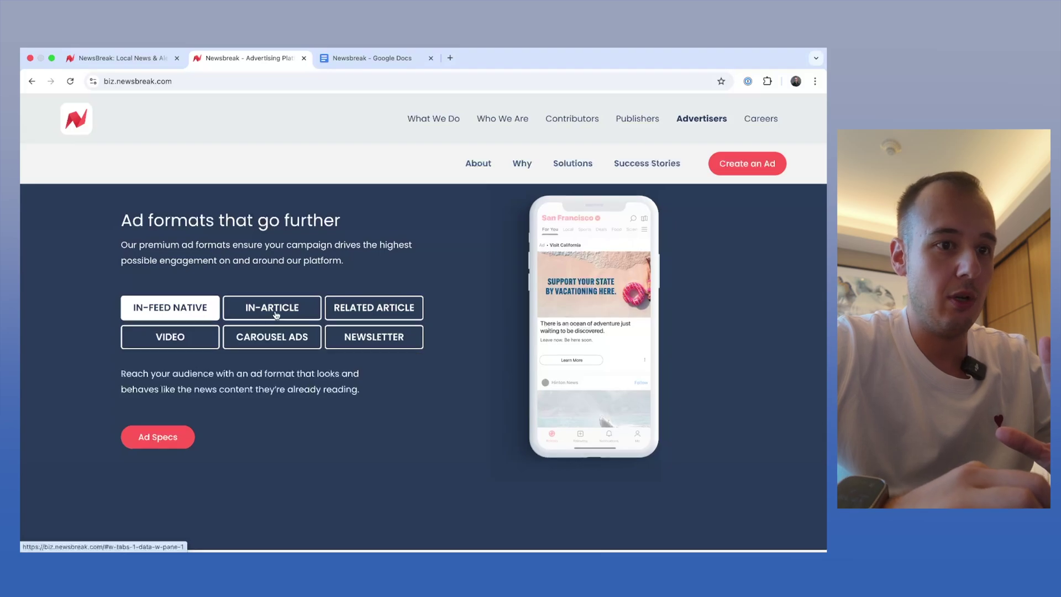
Cycle through the In-Article, Related Article, Newsletter, Carousel, Video and In-Feed Native ad format previews.
{"action": "left_click", "coordinate": [276, 315]}
{"action": "left_click", "coordinate": [374, 308]}
{"action": "left_click", "coordinate": [374, 336]}
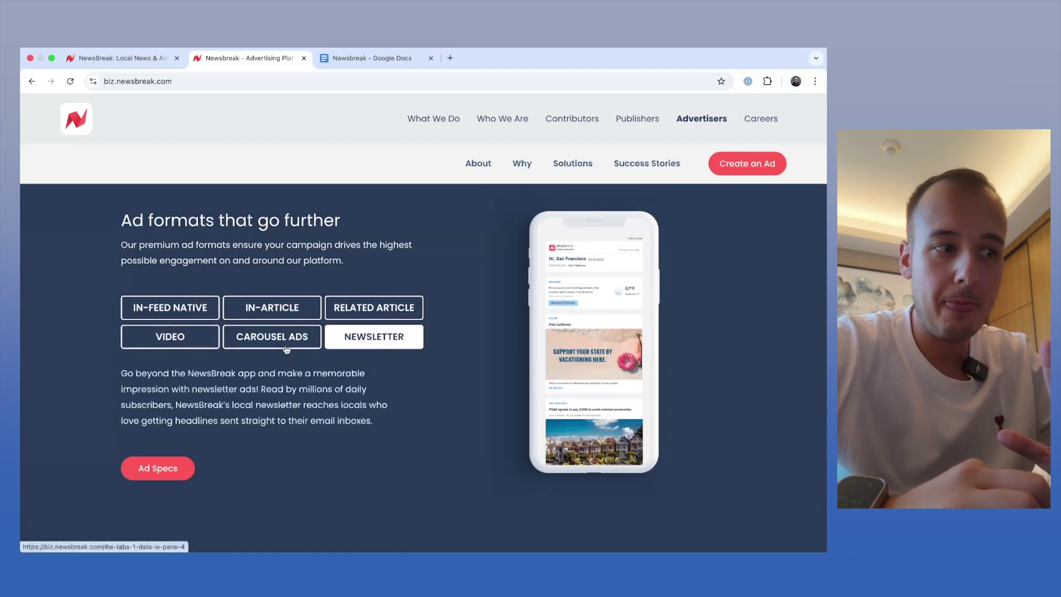
{"action": "left_click", "coordinate": [285, 341]}
{"action": "left_click", "coordinate": [178, 339]}
{"action": "left_click", "coordinate": [188, 314]}
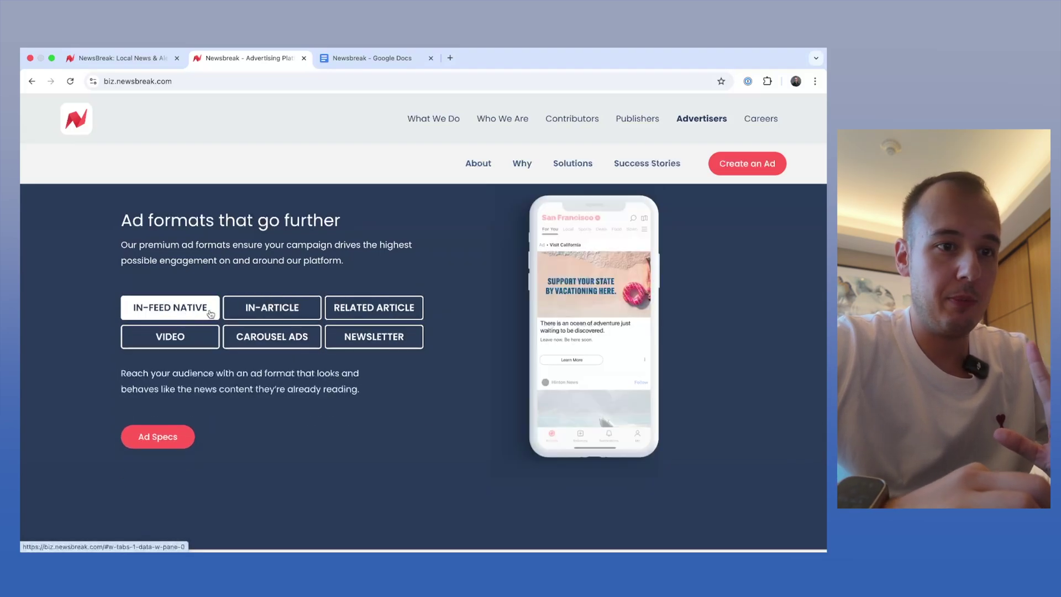
{"action": "left_click", "coordinate": [251, 307]}
{"action": "left_click", "coordinate": [200, 308]}
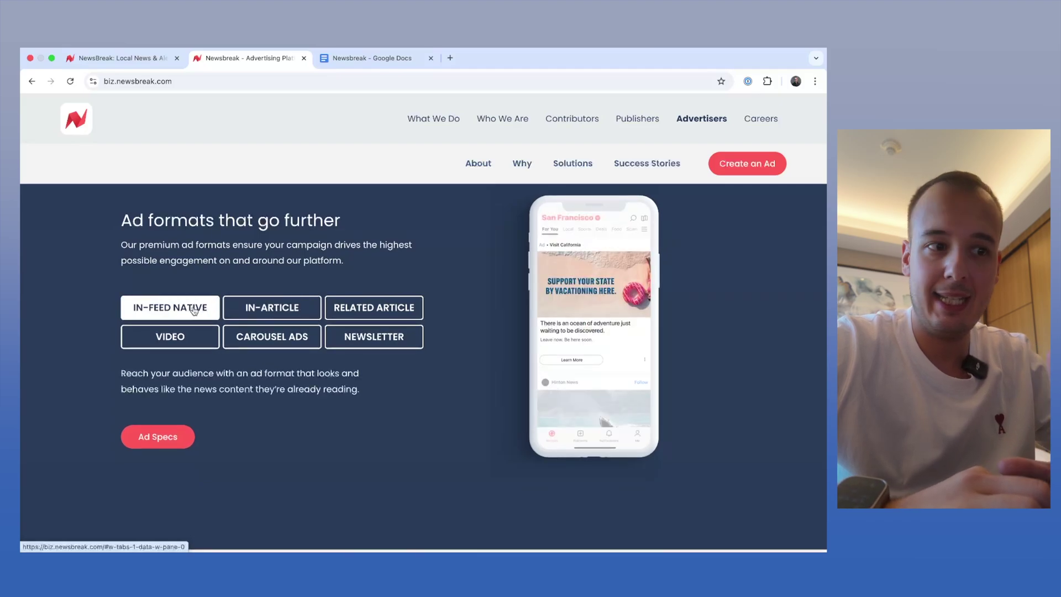
{"action": "left_click", "coordinate": [350, 308]}
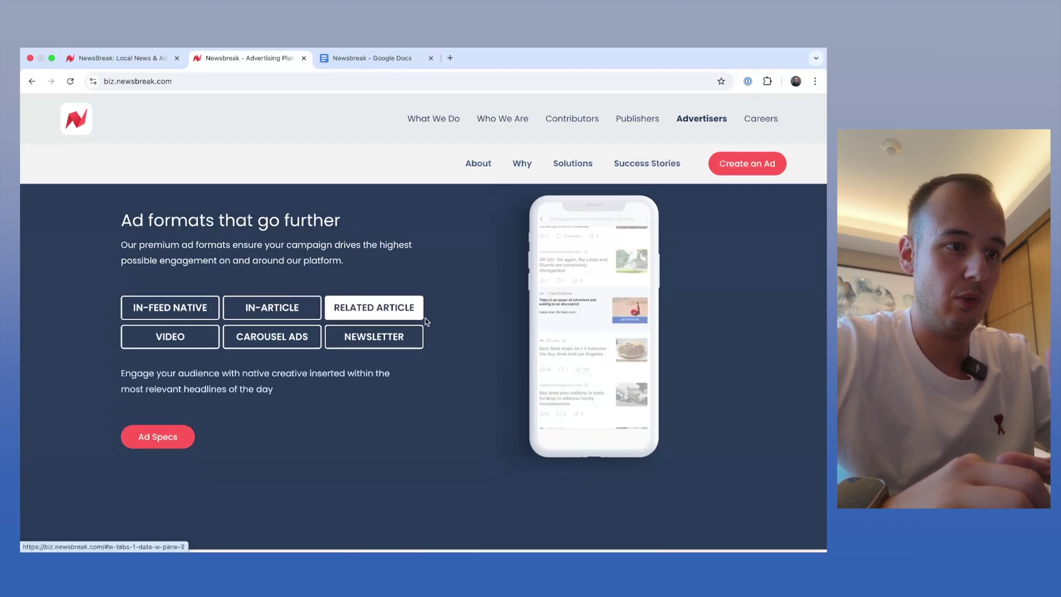
Show the Newsletter, Carousel Ads and Video examples again, then scroll back to the banner.
{"action": "scroll", "coordinate": [399, 307], "scroll_direction": "down", "scroll_amount": 10}
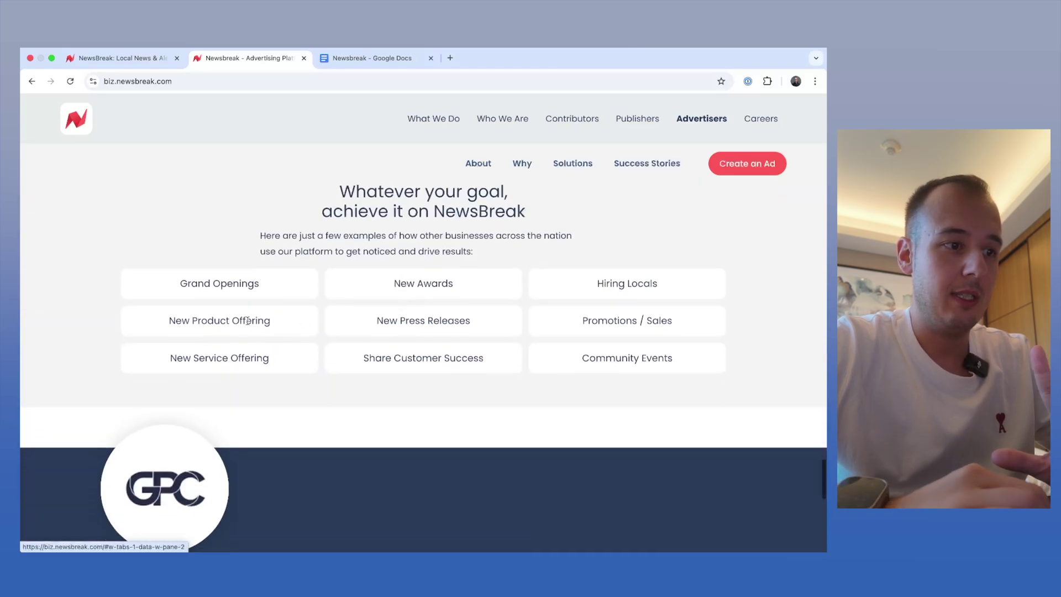
{"action": "scroll", "coordinate": [248, 324], "scroll_direction": "down", "scroll_amount": 5}
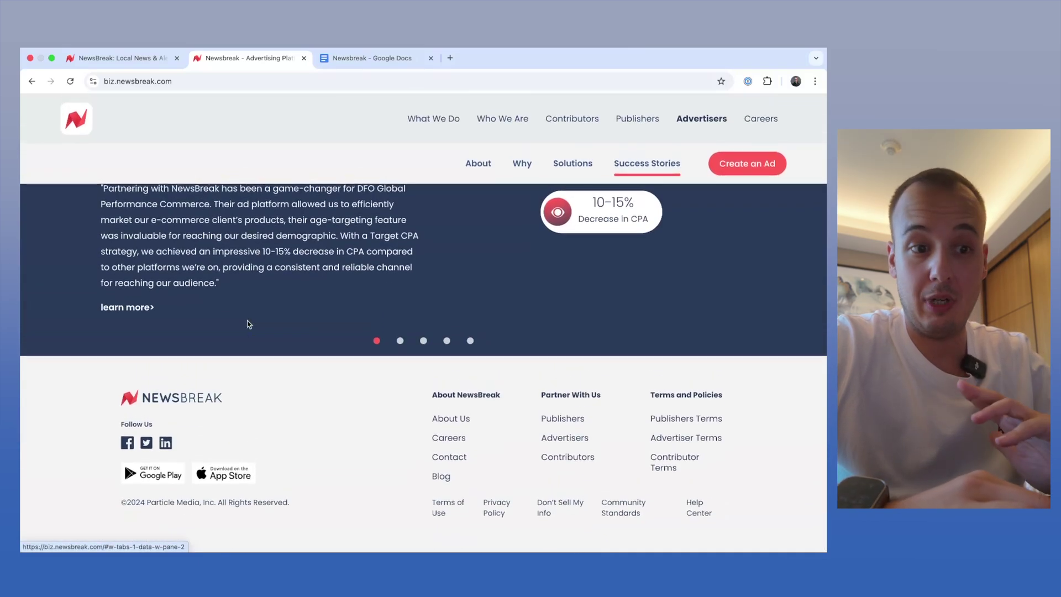
{"action": "scroll", "coordinate": [248, 324], "scroll_direction": "up", "scroll_amount": 10}
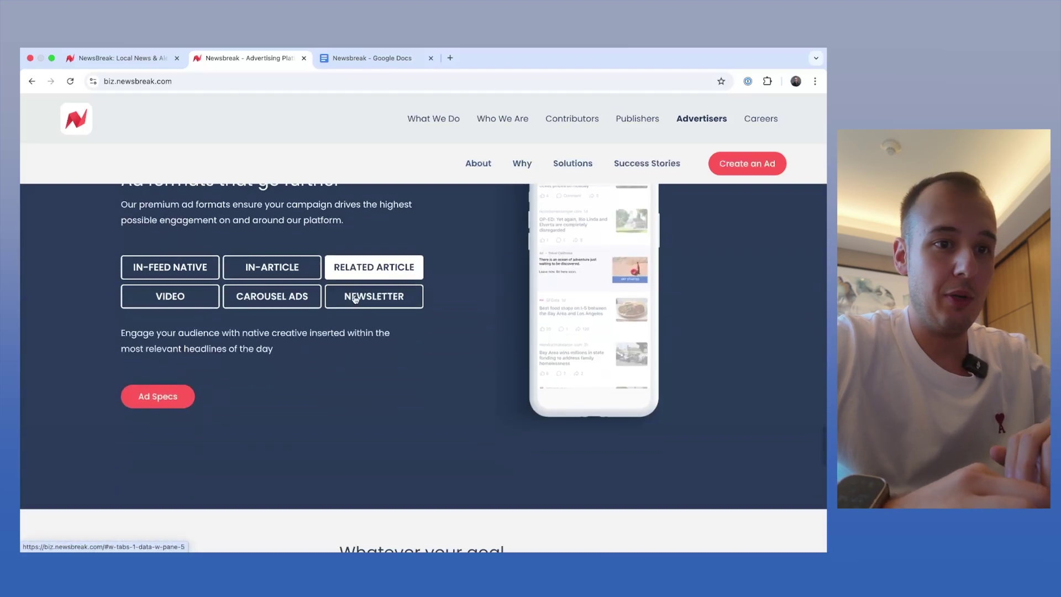
{"action": "left_click", "coordinate": [355, 299]}
{"action": "scroll", "coordinate": [354, 299], "scroll_direction": "up", "scroll_amount": 2}
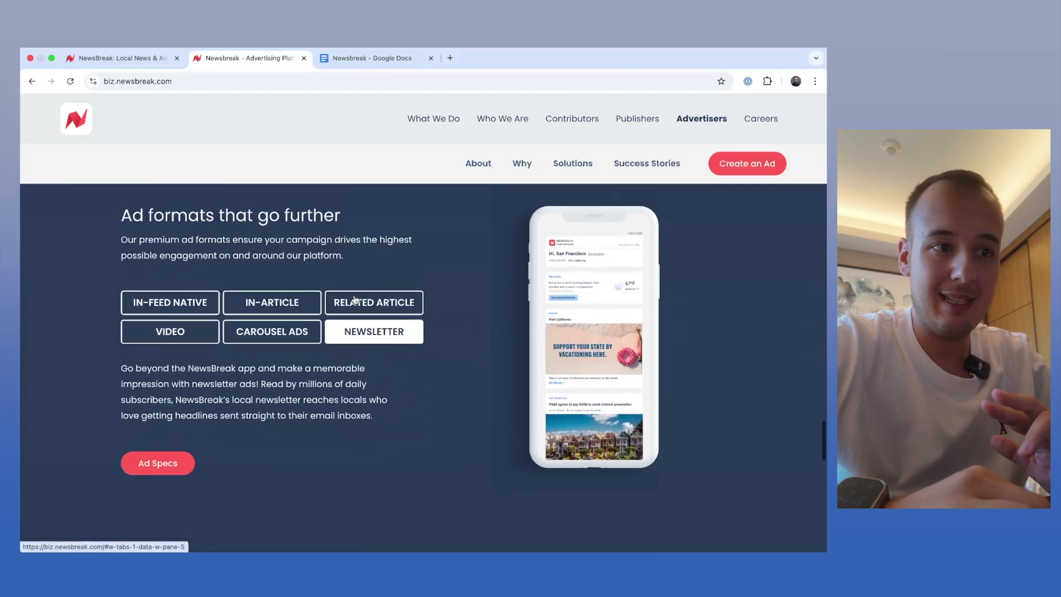
{"action": "left_click", "coordinate": [272, 350]}
{"action": "left_click", "coordinate": [189, 354]}
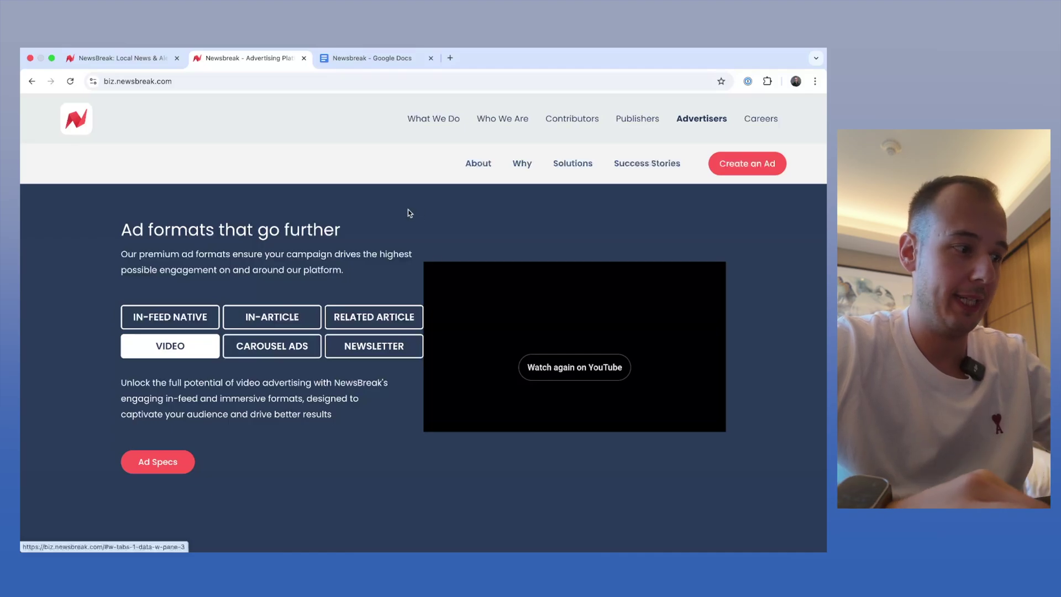
{"action": "scroll", "coordinate": [410, 213], "scroll_direction": "up", "scroll_amount": 2}
{"action": "scroll", "coordinate": [409, 213], "scroll_direction": "up", "scroll_amount": 20}
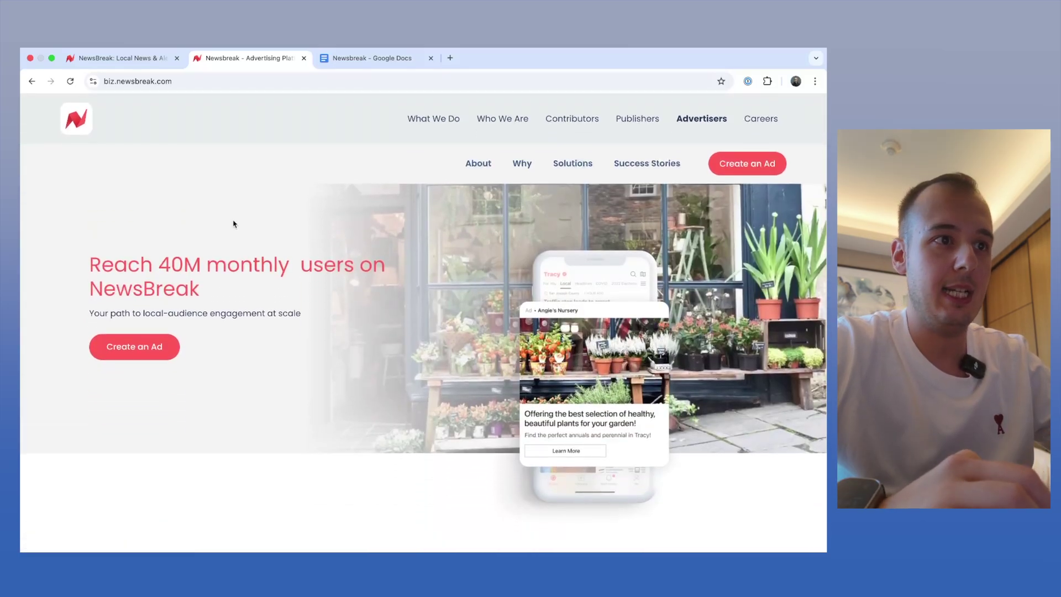
In the Newsbreak document, add a '3 Images' line below the image requirement bullets.
{"action": "left_click", "coordinate": [358, 62]}
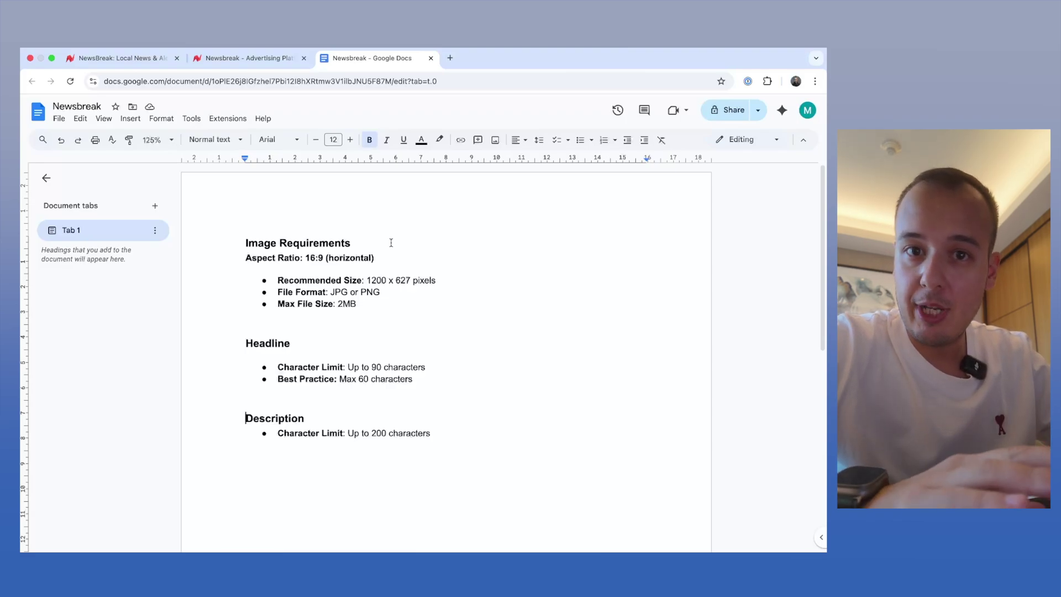
{"action": "left_click_drag", "start_coordinate": [282, 280], "coordinate": [359, 323]}
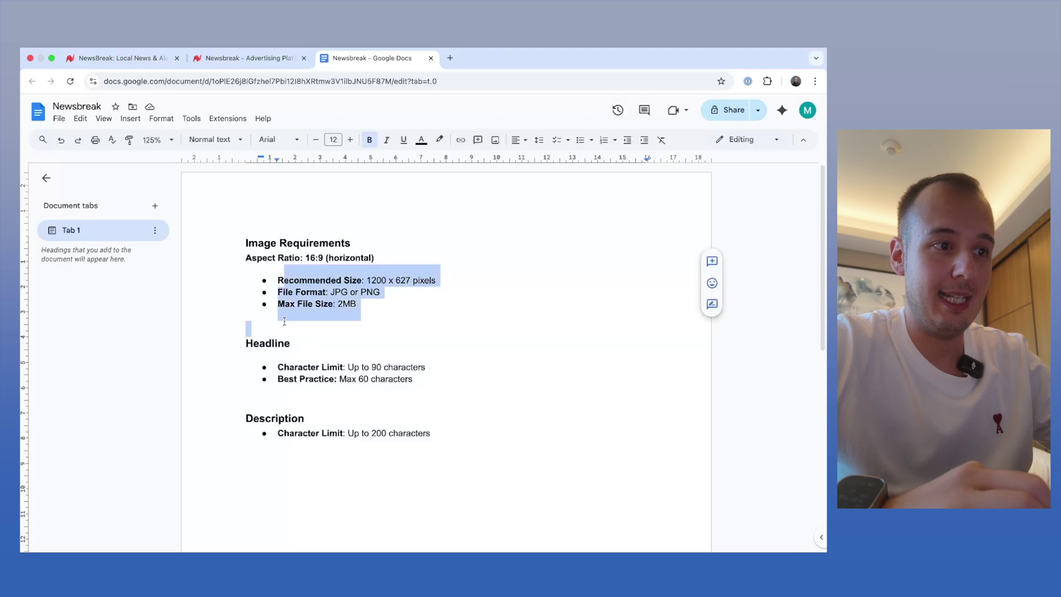
{"action": "left_click", "coordinate": [359, 323]}
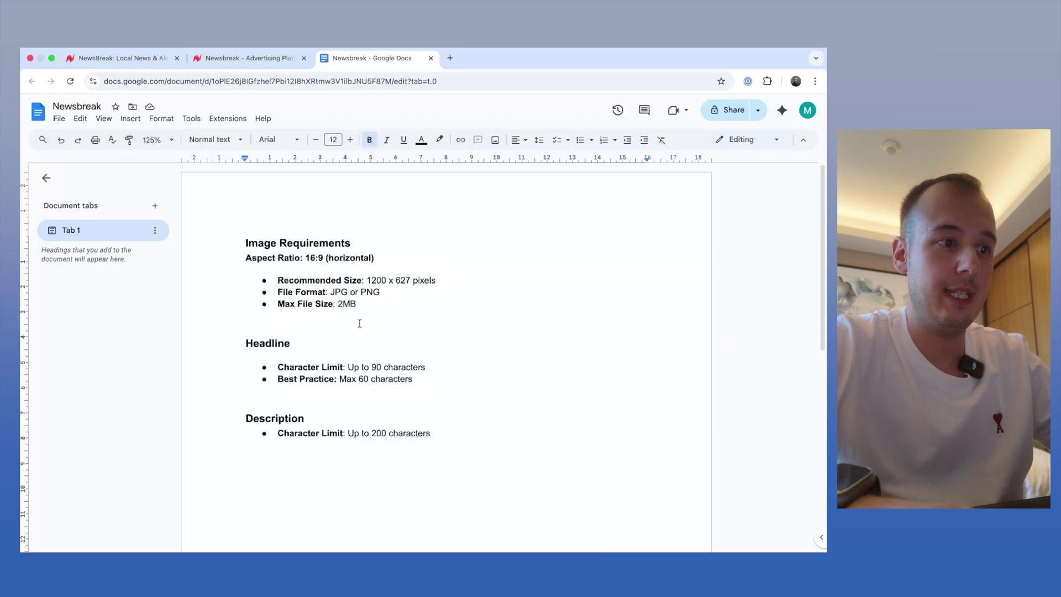
{"action": "key", "text": "Return"}
{"action": "key", "text": "Return"}
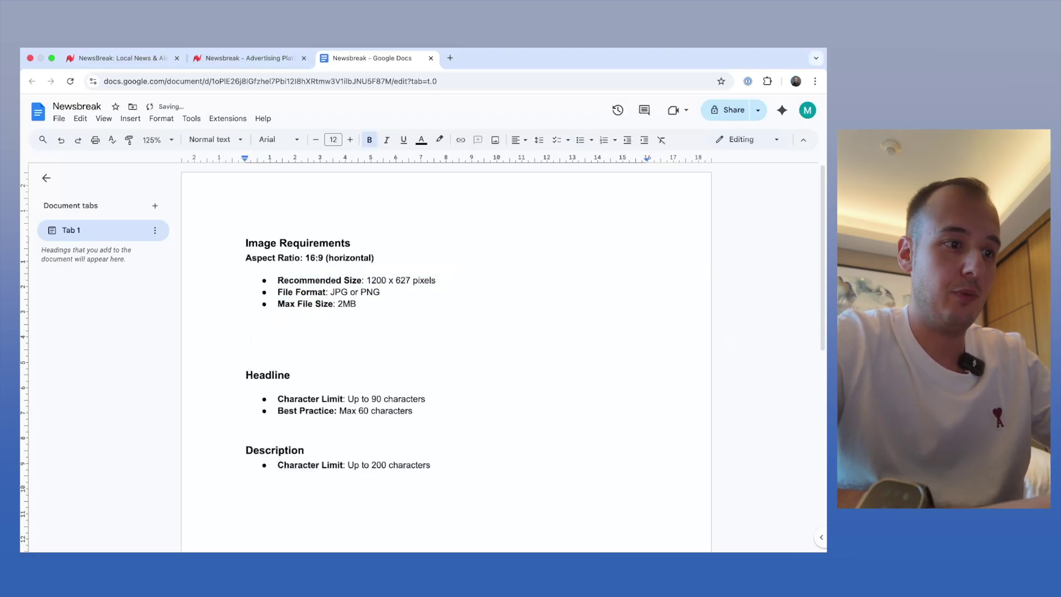
{"action": "type", "text": "3 Images"}
{"action": "left_click_drag", "start_coordinate": [316, 337], "coordinate": [201, 306]}
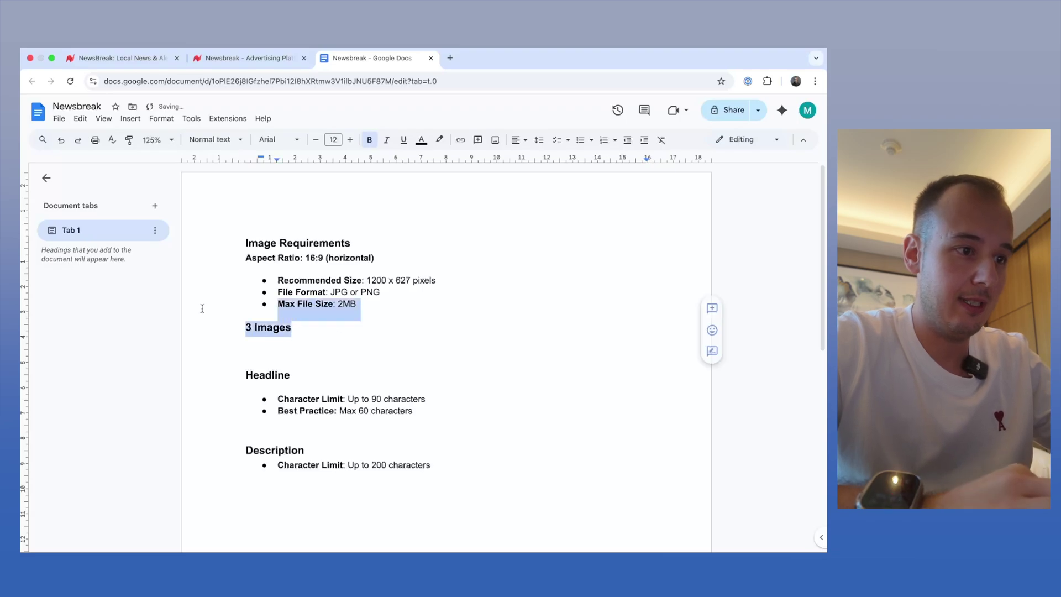
{"action": "left_click", "coordinate": [267, 329]}
Add a bold '3 Headlines' line after the Headline bullets.
{"action": "left_click", "coordinate": [437, 417]}
{"action": "key", "text": "Return"}
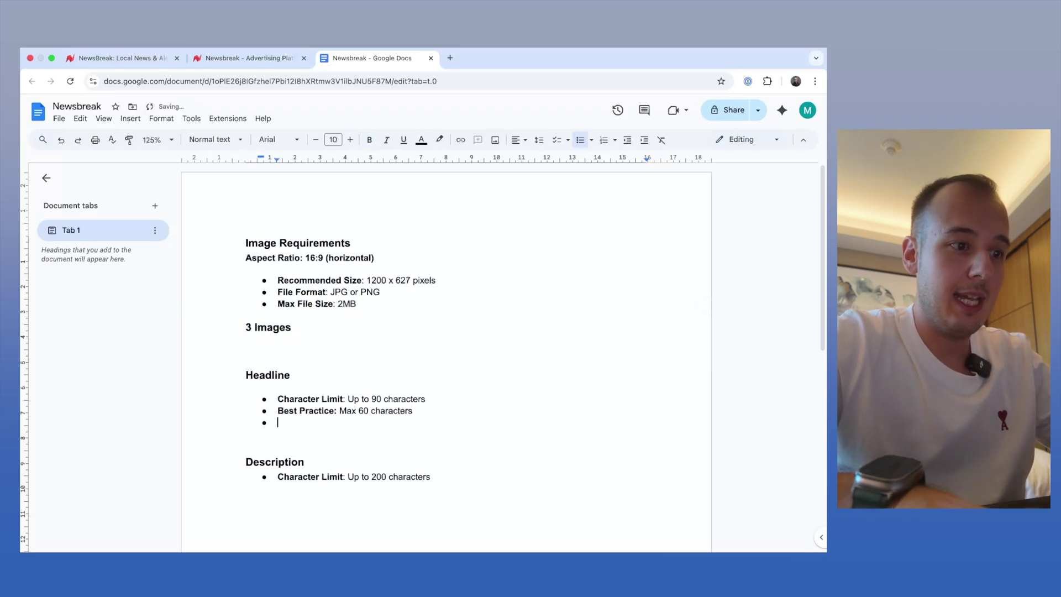
{"action": "key", "text": "Return"}
{"action": "key", "text": "Return"}
{"action": "type", "text": "3 Head"}
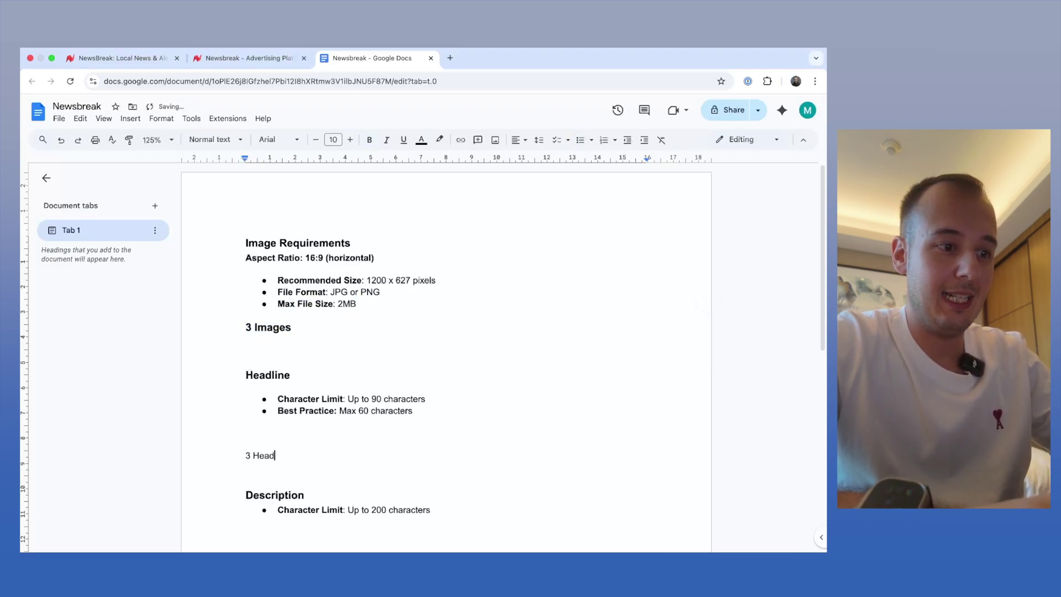
{"action": "type", "text": "lines"}
{"action": "key", "text": "alt+shift+Left"}
{"action": "key", "text": "alt+shift+Left"}
{"action": "key", "text": "super+b"}
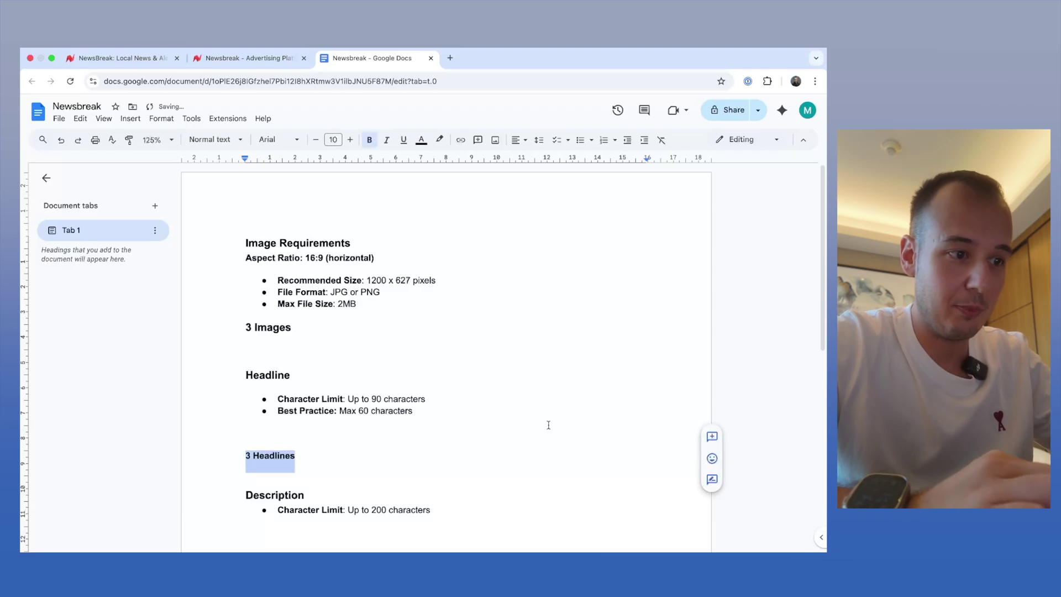
Check the formatting of the '3 Images' and '3 Headlines' lines.
{"action": "scroll", "coordinate": [318, 363], "scroll_direction": "down", "scroll_amount": 1}
{"action": "left_click", "coordinate": [323, 299]}
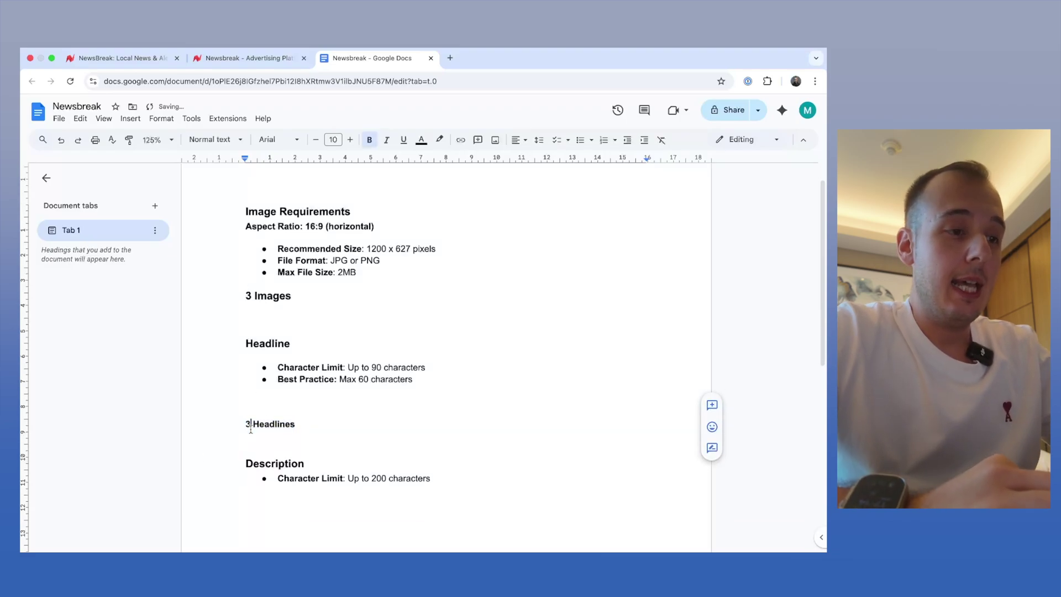
{"action": "triple_click", "coordinate": [322, 299]}
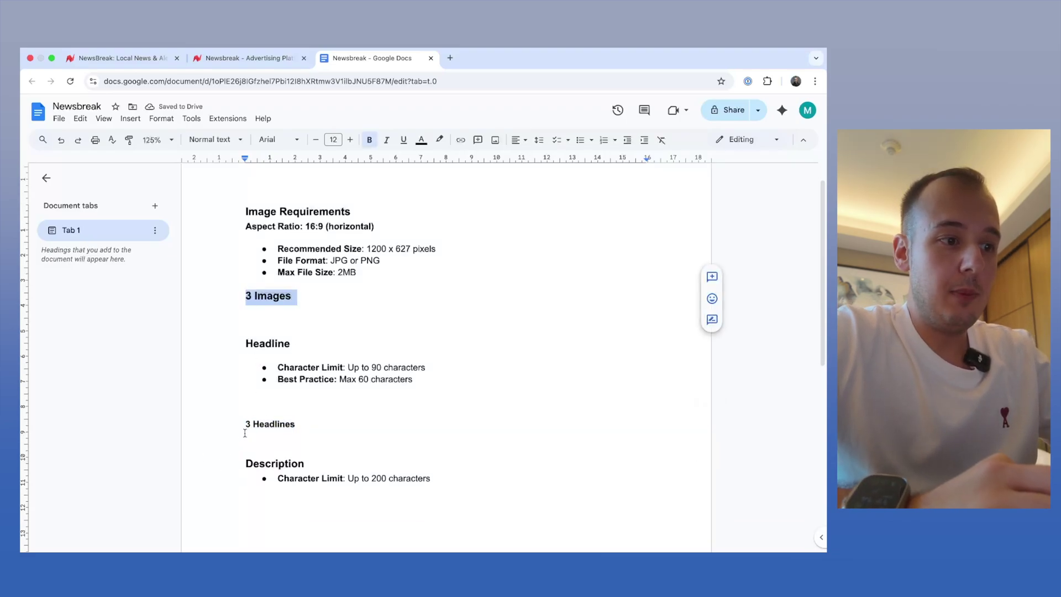
{"action": "left_click_drag", "start_coordinate": [244, 434], "coordinate": [342, 423]}
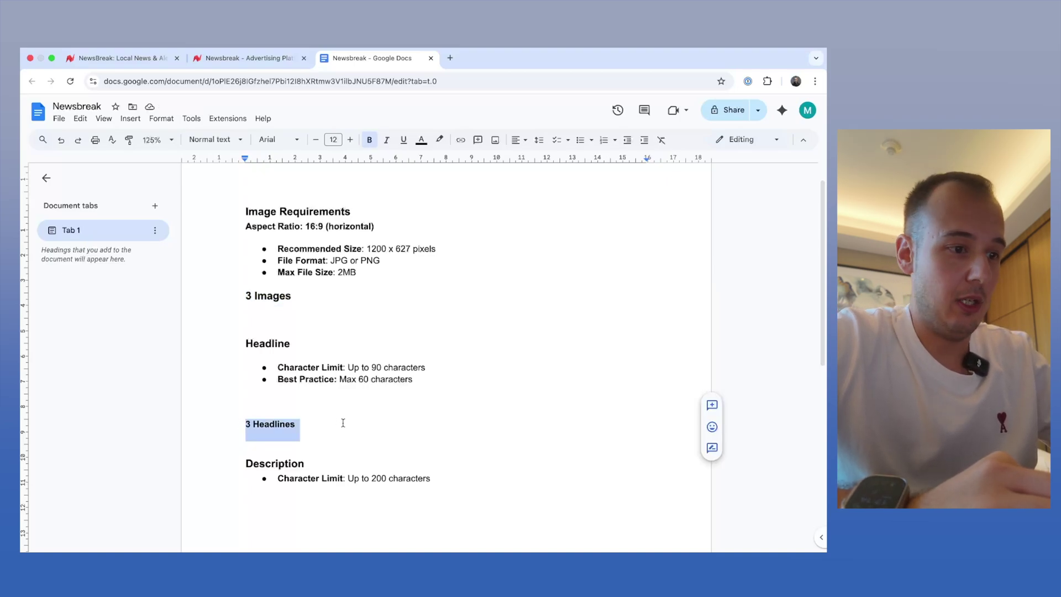
{"action": "left_click", "coordinate": [343, 423]}
{"action": "scroll", "coordinate": [342, 423], "scroll_direction": "down", "scroll_amount": 3}
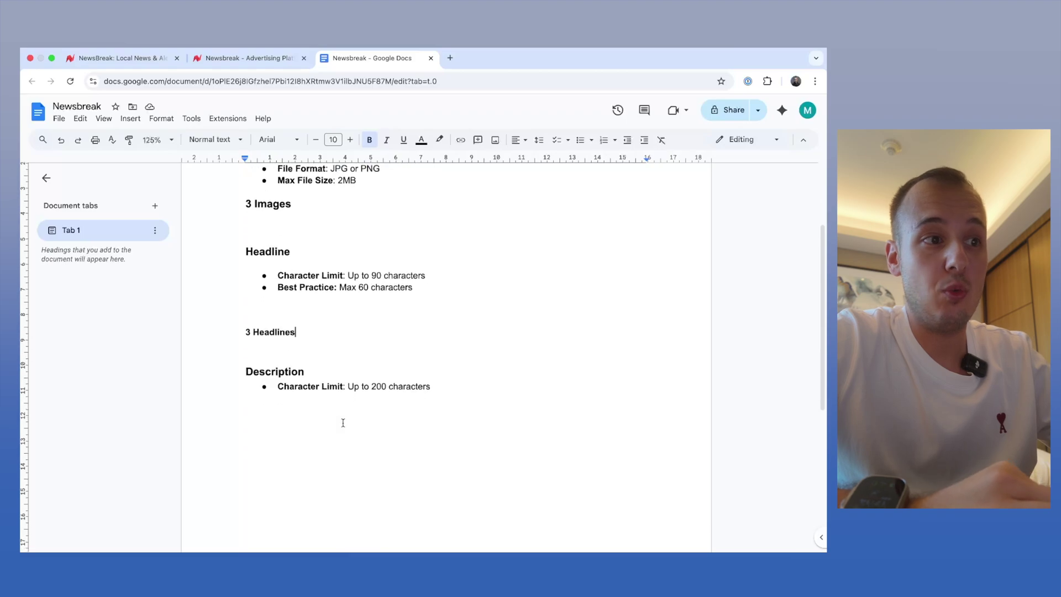
{"action": "scroll", "coordinate": [342, 422], "scroll_direction": "up", "scroll_amount": 2}
{"action": "scroll", "coordinate": [343, 422], "scroll_direction": "up", "scroll_amount": 1}
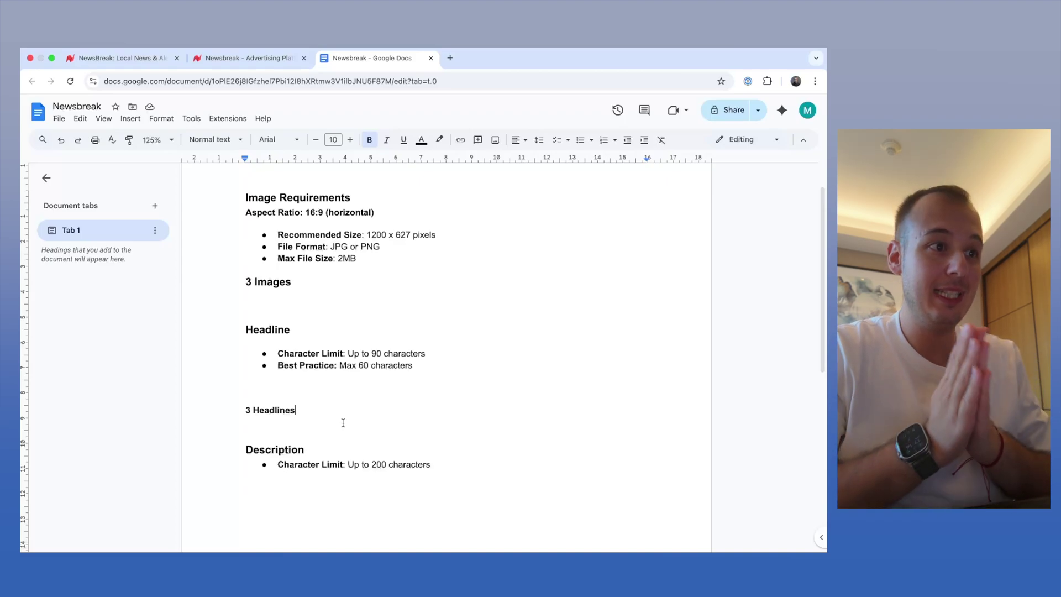
{"action": "scroll", "coordinate": [372, 389], "scroll_direction": "up", "scroll_amount": 2}
{"action": "scroll", "coordinate": [373, 391], "scroll_direction": "down", "scroll_amount": 3}
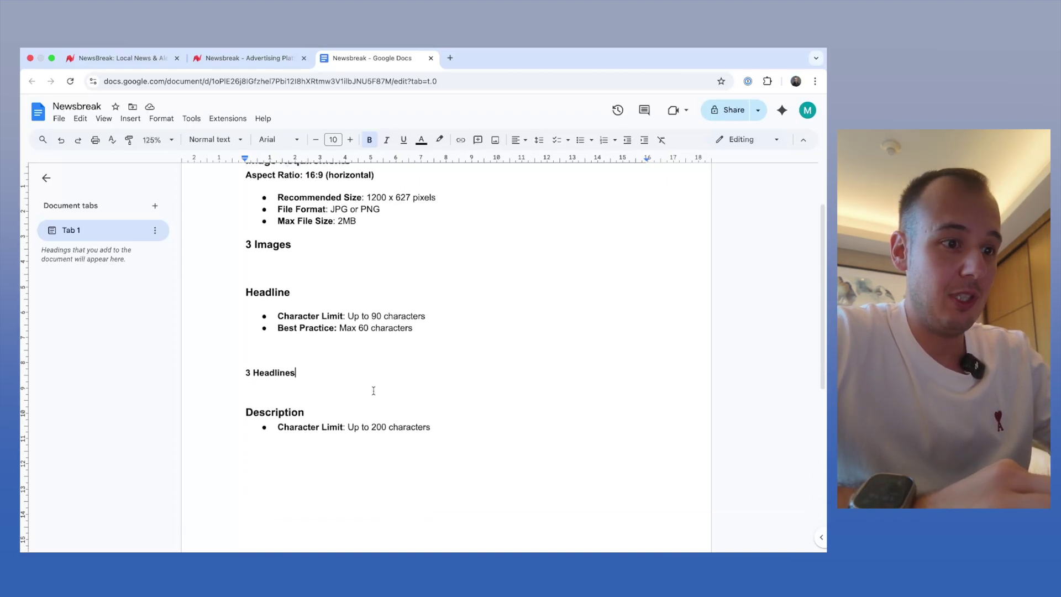
After 'Up to 200 characters', type 'Funnel' and 'Ad -> Advertorial -> Sales Page' lines.
{"action": "left_click", "coordinate": [476, 402]}
{"action": "key", "text": "Return"}
{"action": "key", "text": "Return"}
{"action": "scroll", "coordinate": [446, 353], "scroll_direction": "down", "scroll_amount": 5}
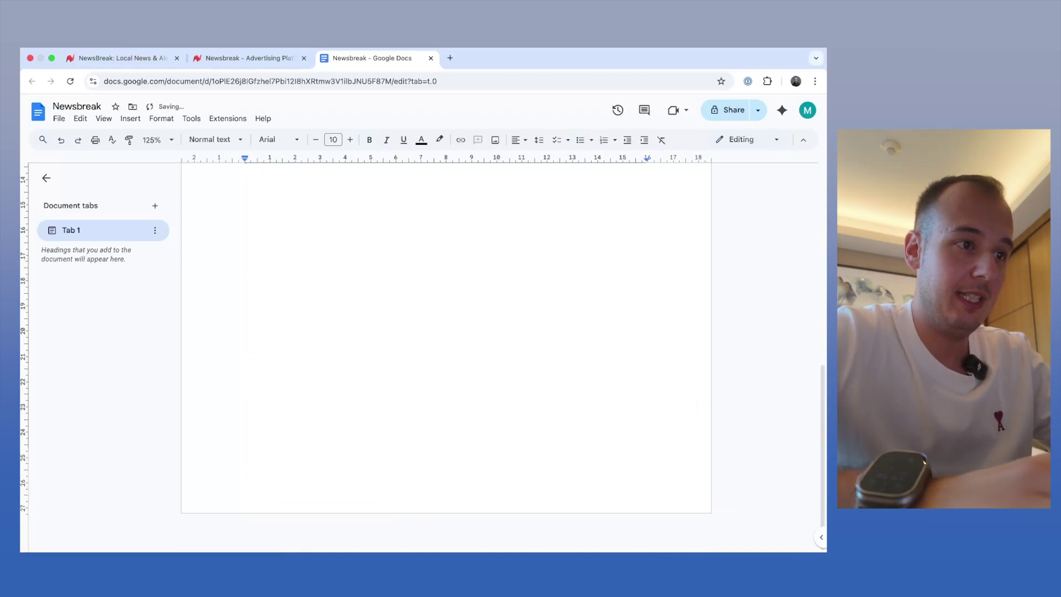
{"action": "type", "text": "Funnel"}
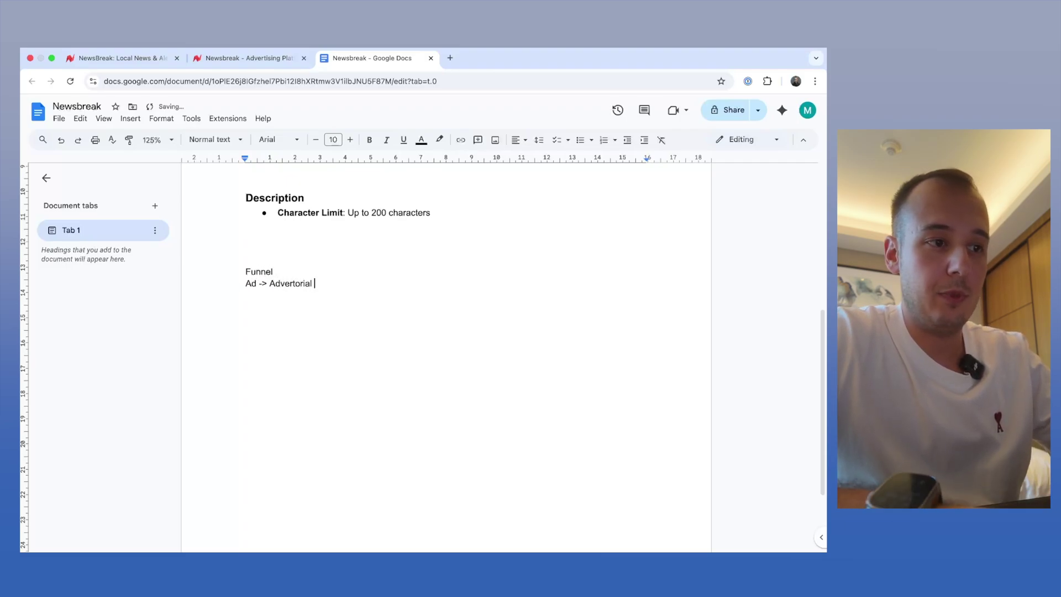
{"action": "type", "text": "<"}
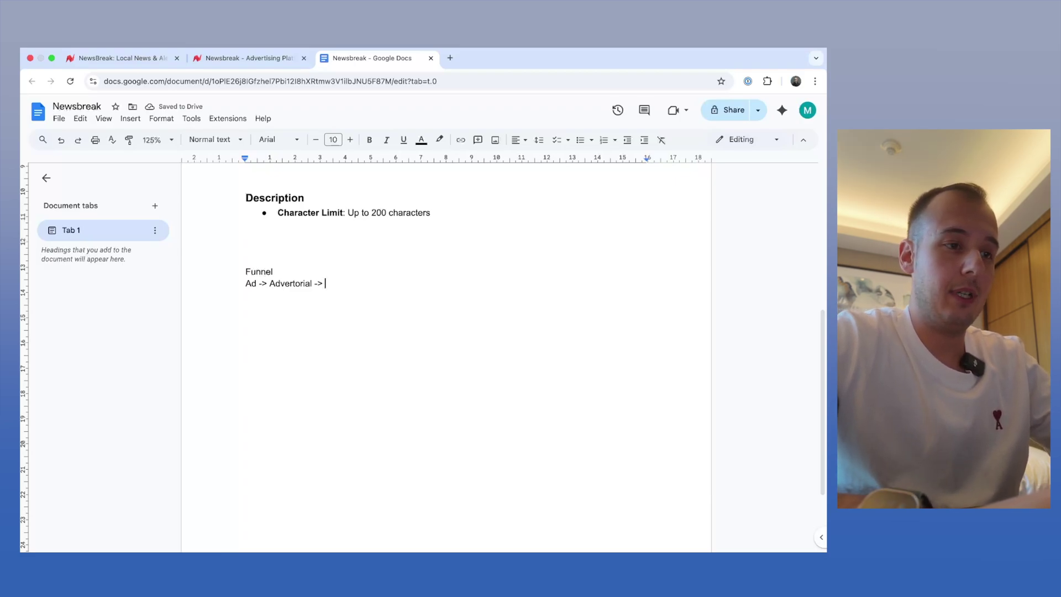
{"action": "type", "text": "Sales P"}
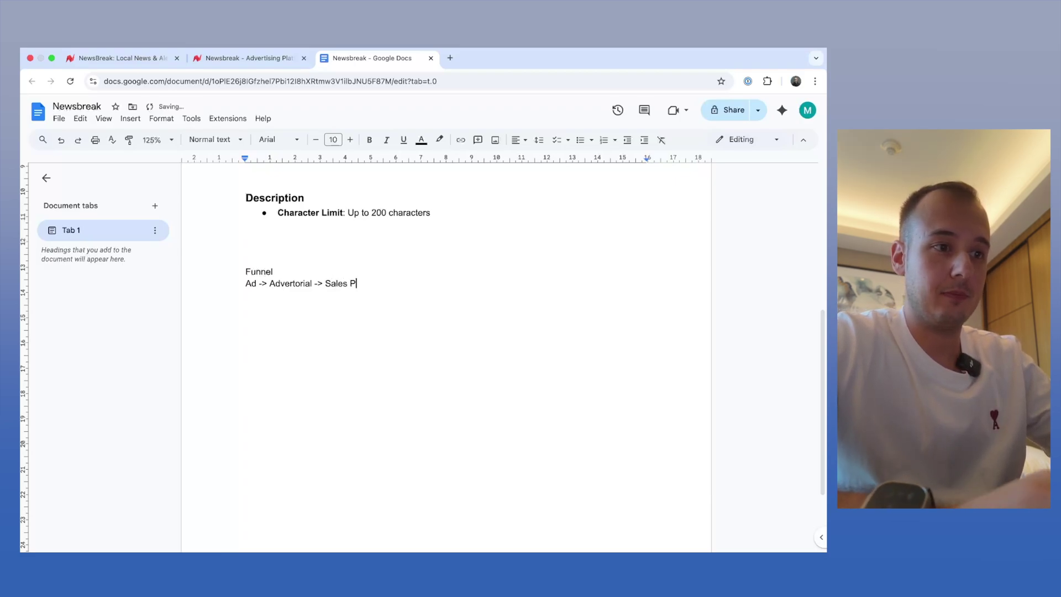
{"action": "type", "text": "age"}
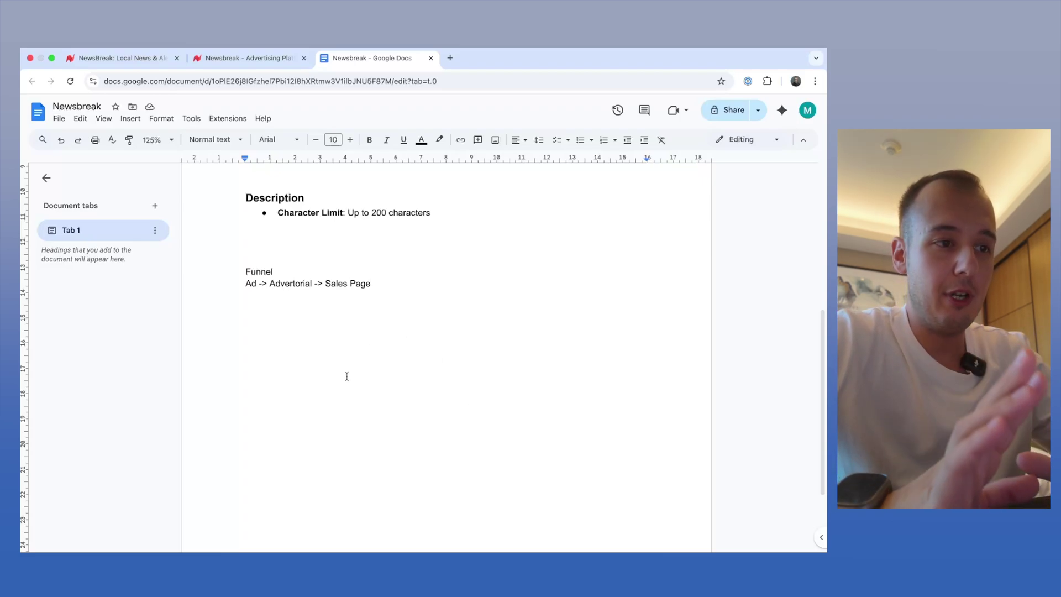
{"action": "scroll", "coordinate": [347, 376], "scroll_direction": "up", "scroll_amount": 5}
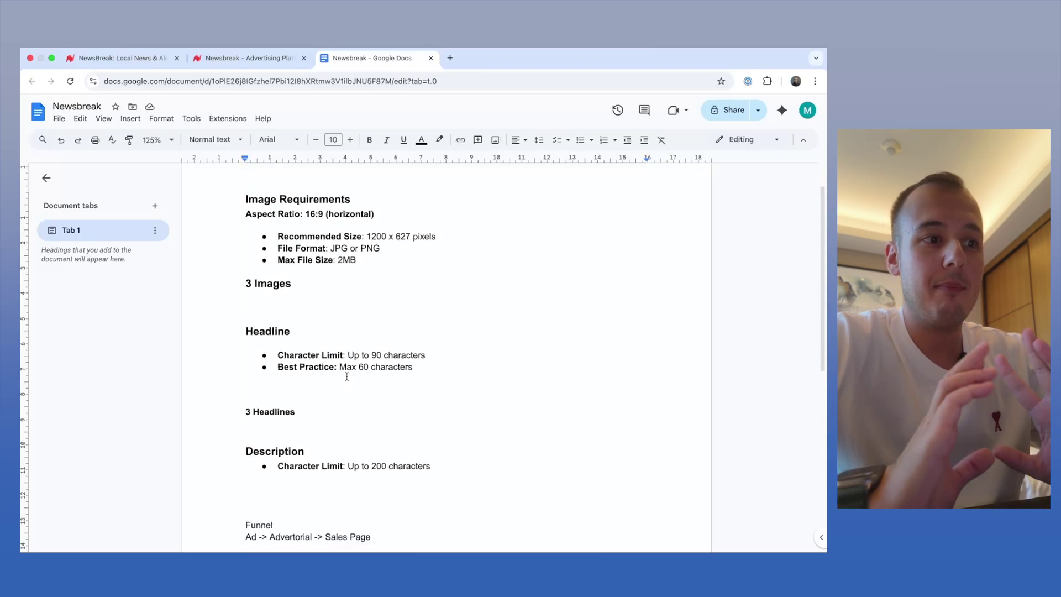
{"action": "scroll", "coordinate": [347, 376], "scroll_direction": "down", "scroll_amount": 6}
Add 'S2S Tracking', 'Voluum' and 'Pixel' lines below the funnel note.
{"action": "key", "text": "Return"}
{"action": "key", "text": "Return"}
{"action": "key", "text": "Return"}
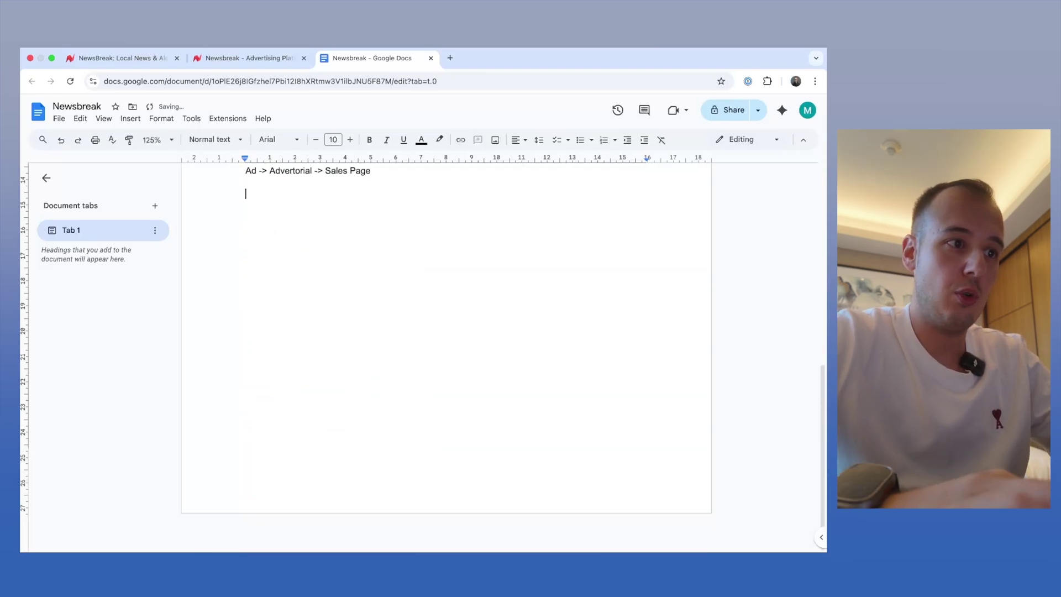
{"action": "type", "text": "S2S"}
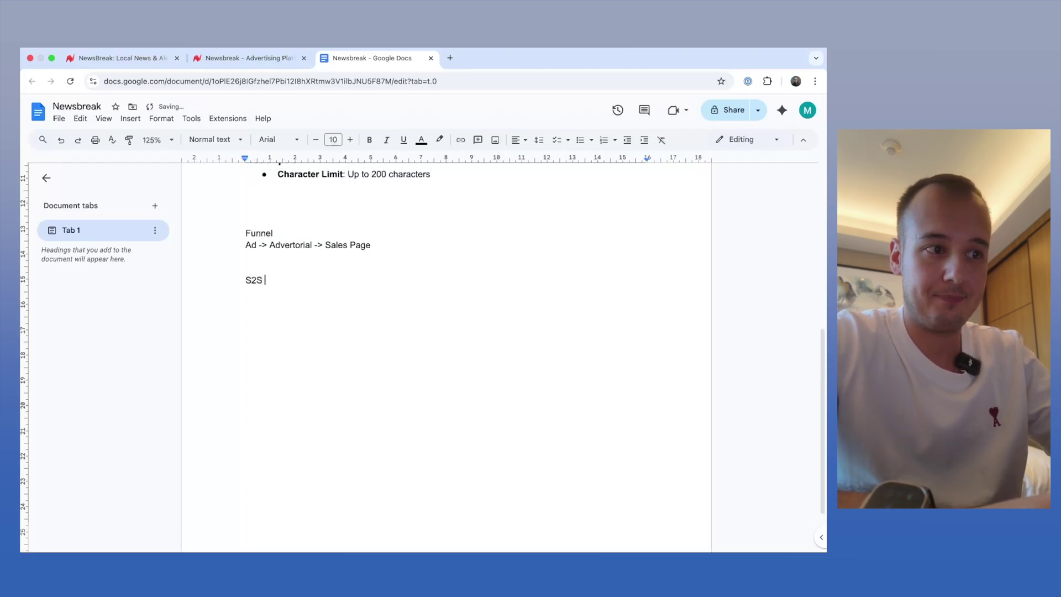
{"action": "type", "text": " Tracking"}
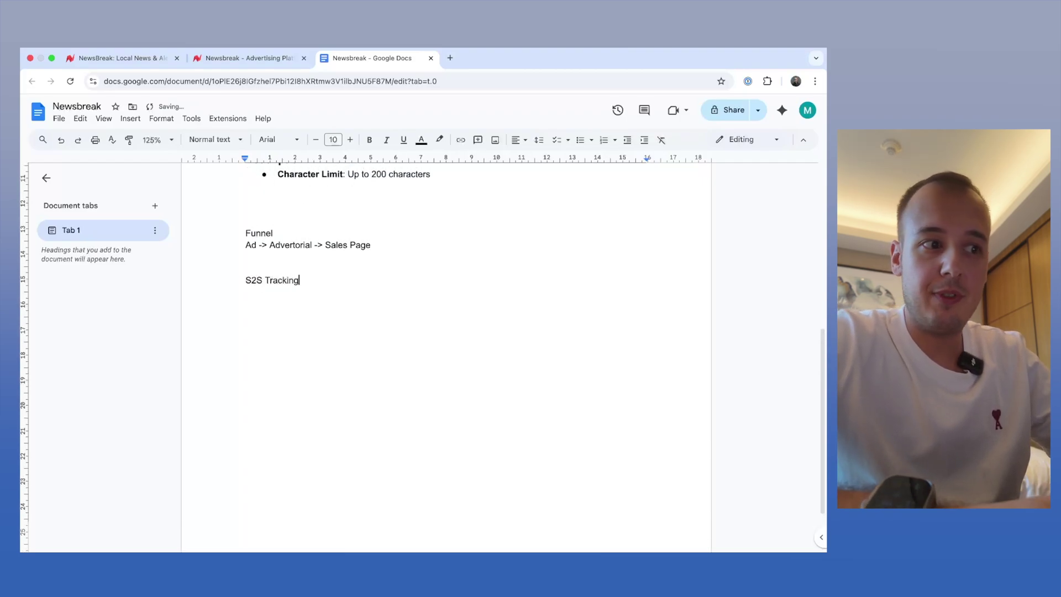
{"action": "key", "text": "Return"}
{"action": "type", "text": "Voluum"}
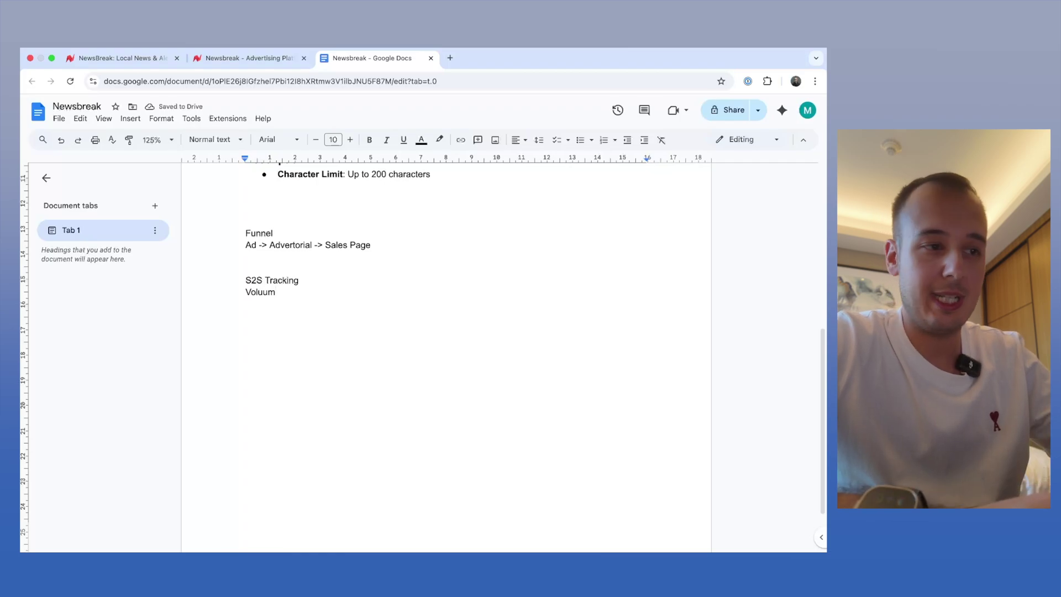
{"action": "key", "text": "Return"}
{"action": "key", "text": "Return"}
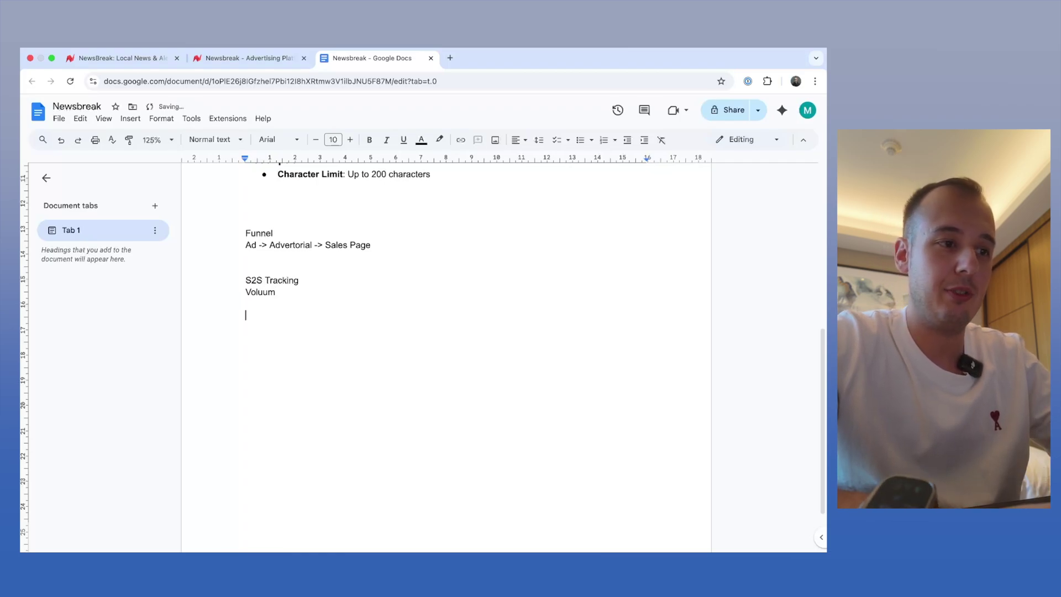
{"action": "type", "text": "Pixel"}
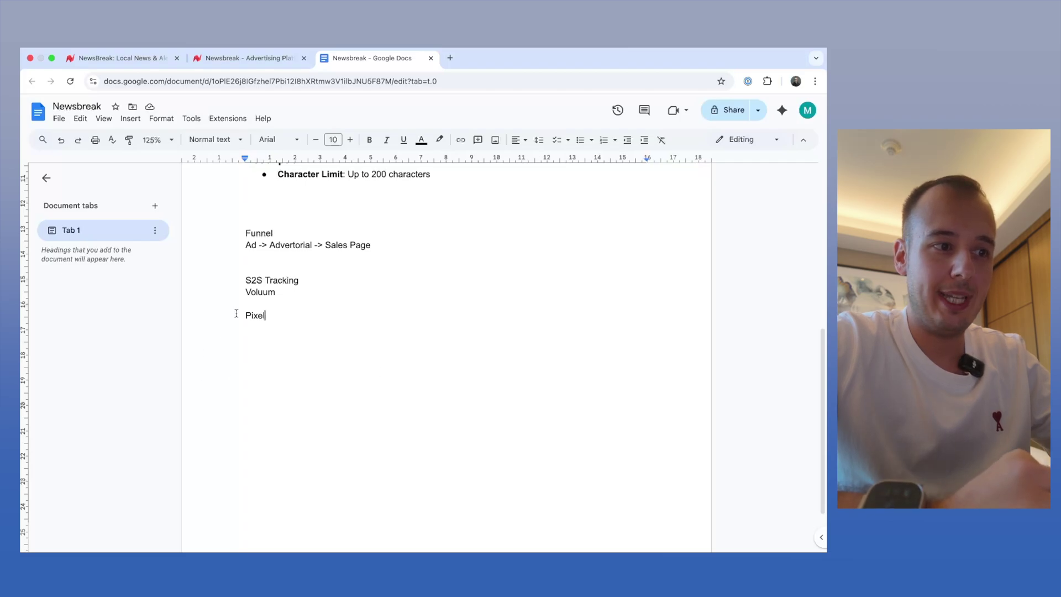
Select the word Pixel and the S2S Tracking and Voluum lines to review them.
{"action": "double_click", "coordinate": [266, 316]}
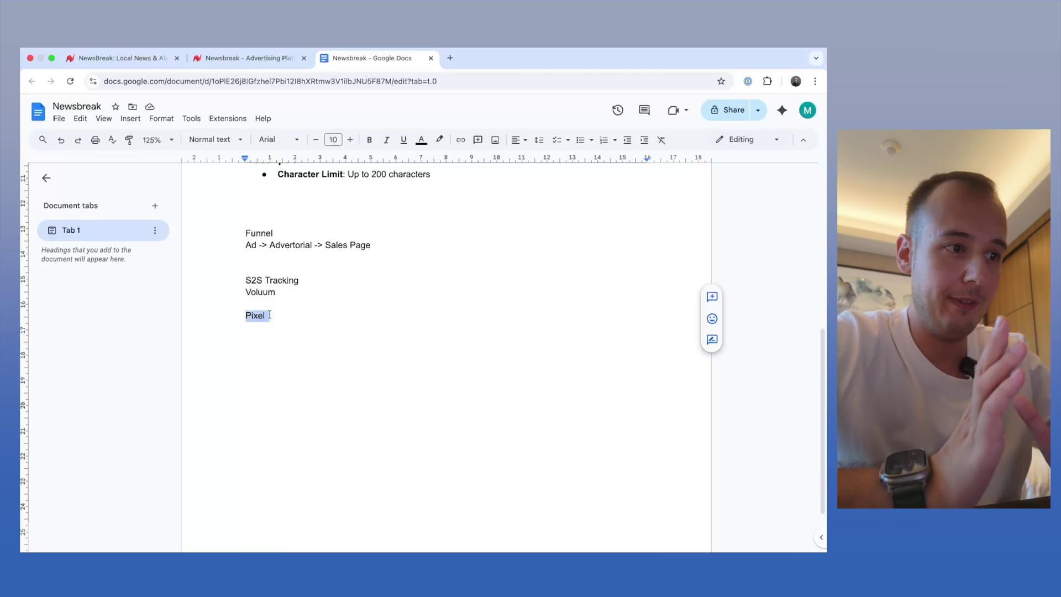
{"action": "left_click_drag", "start_coordinate": [239, 281], "coordinate": [309, 293]}
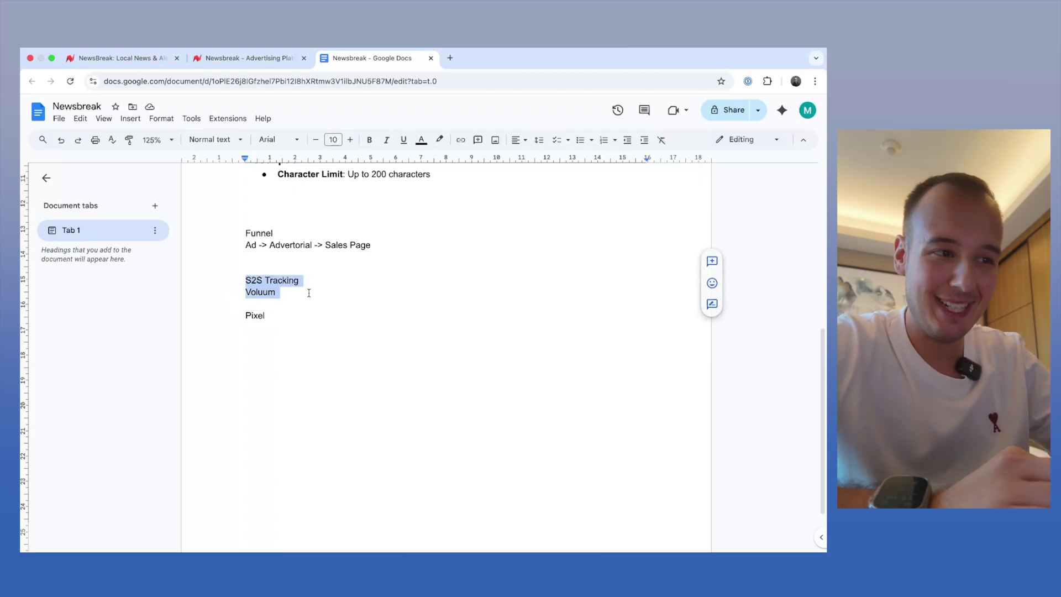
{"action": "left_click", "coordinate": [247, 280]}
{"action": "scroll", "coordinate": [247, 280], "scroll_direction": "up", "scroll_amount": 5}
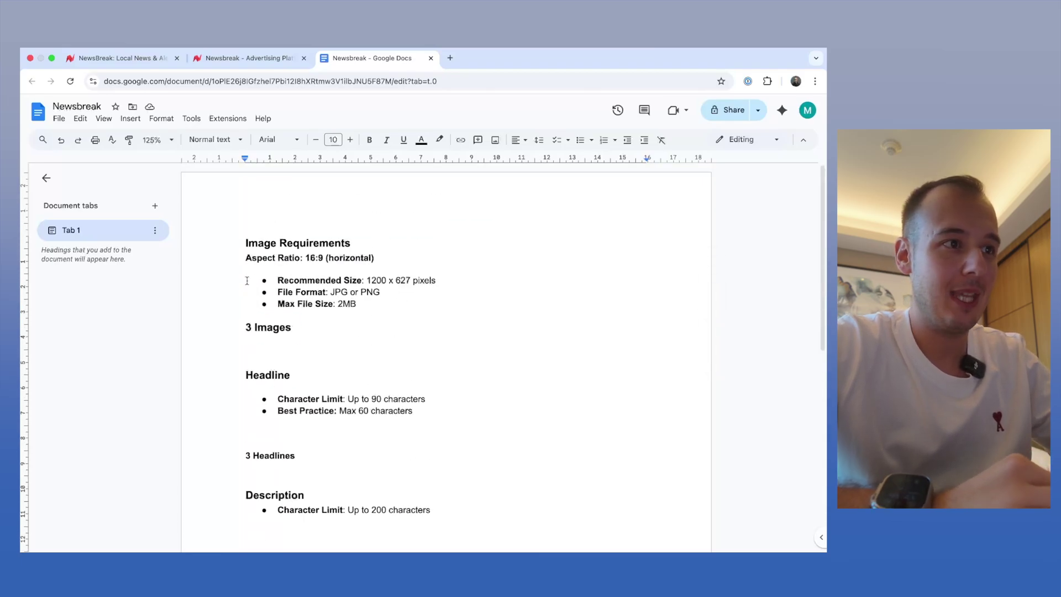
{"action": "scroll", "coordinate": [247, 280], "scroll_direction": "down", "scroll_amount": 3}
Start creating an ad and expand the FAQ answer 'Who's NewsBreak audience?'.
{"action": "left_click", "coordinate": [225, 61]}
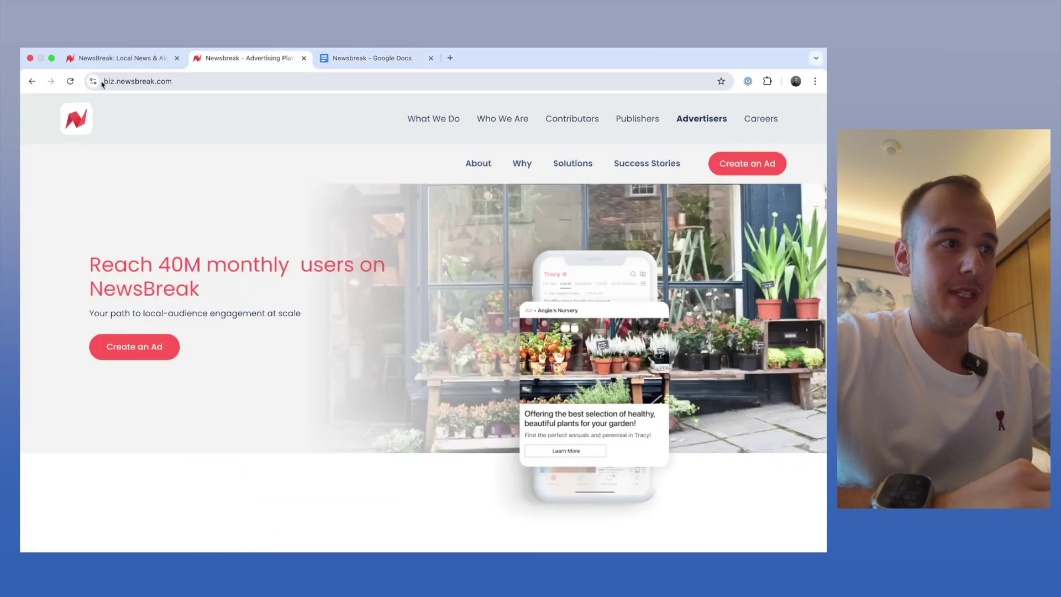
{"action": "left_click", "coordinate": [751, 163]}
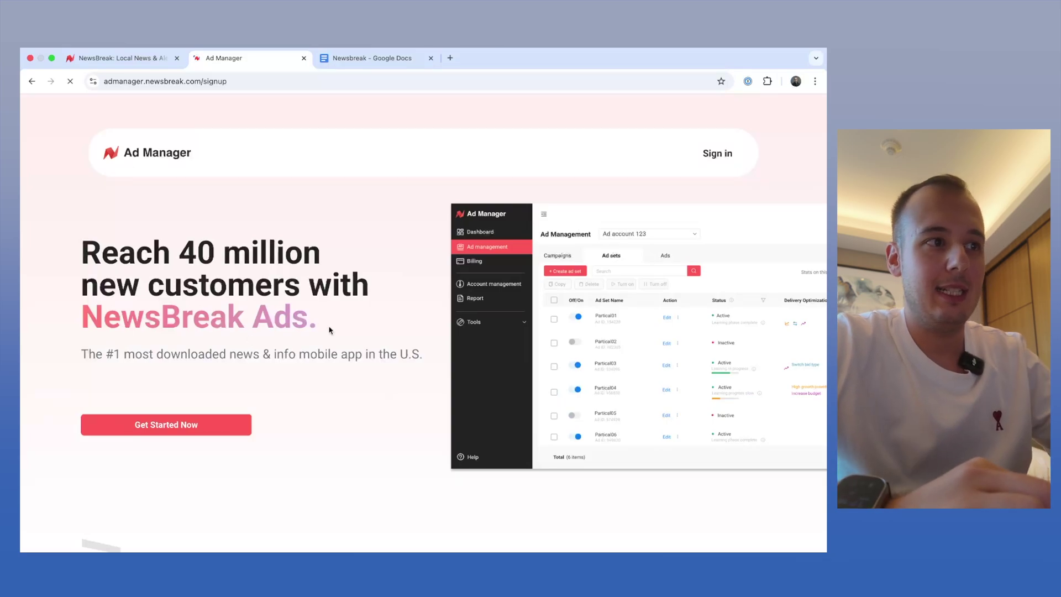
{"action": "scroll", "coordinate": [352, 338], "scroll_direction": "down", "scroll_amount": 5}
{"action": "scroll", "coordinate": [352, 338], "scroll_direction": "down", "scroll_amount": 15}
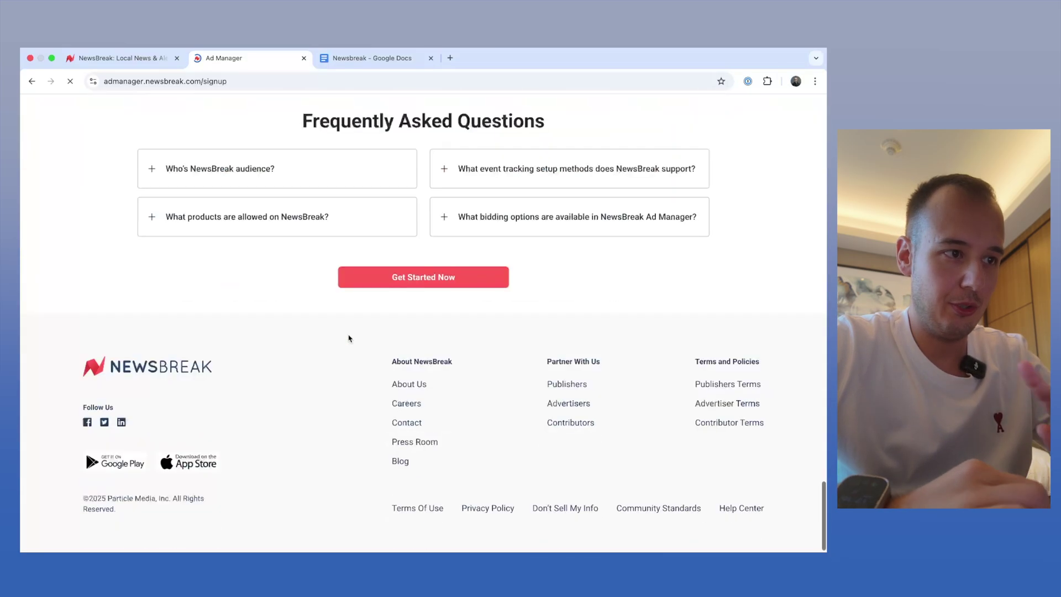
{"action": "left_click", "coordinate": [250, 181]}
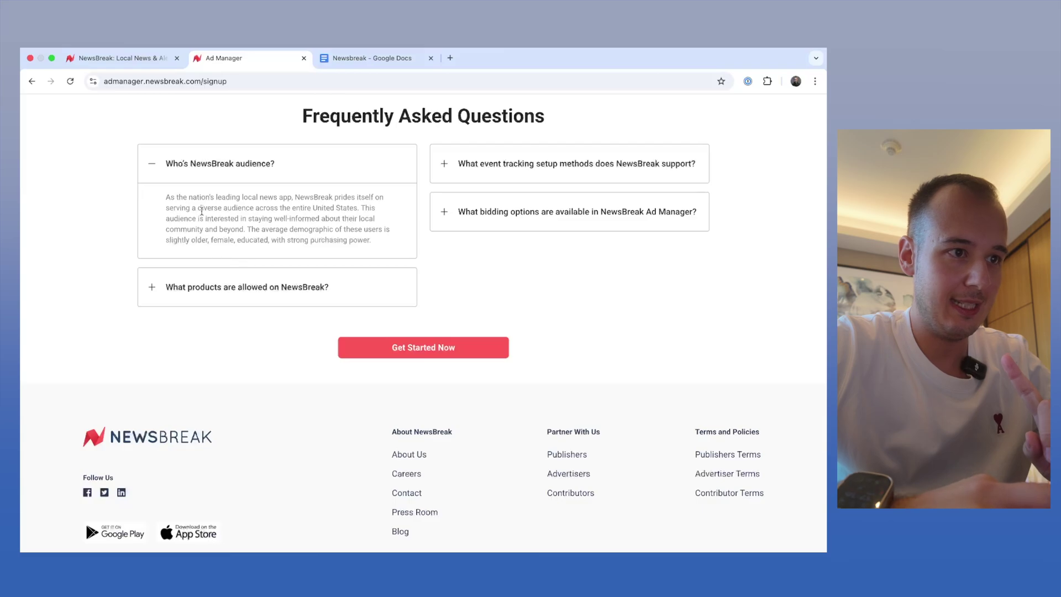
{"action": "scroll", "coordinate": [201, 211], "scroll_direction": "up", "scroll_amount": 5}
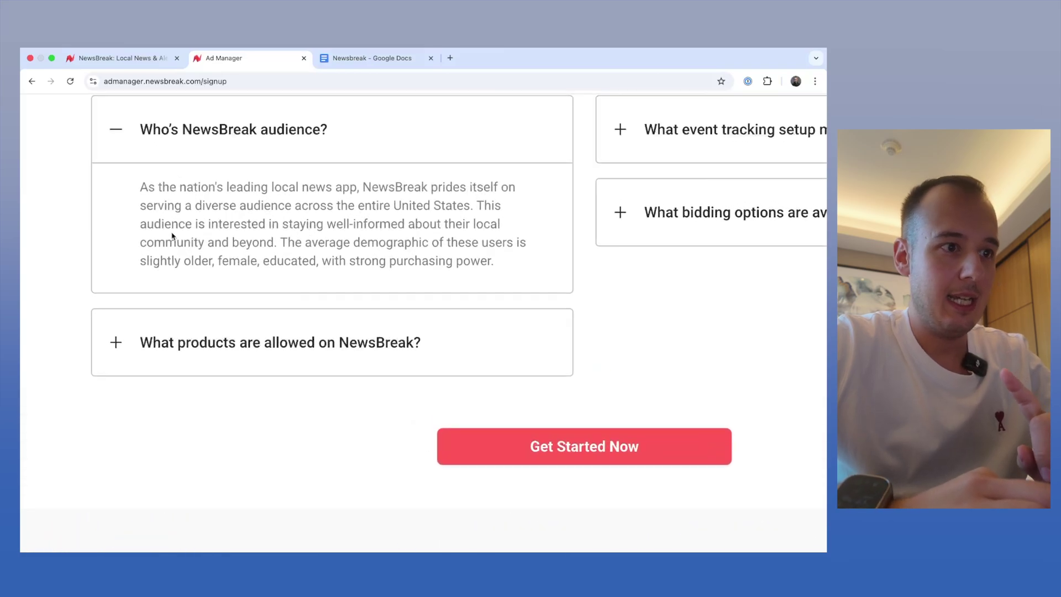
Highlight the answer's points on local news interest, demographics and strong purchasing power.
{"action": "left_click_drag", "start_coordinate": [191, 217], "coordinate": [232, 238]}
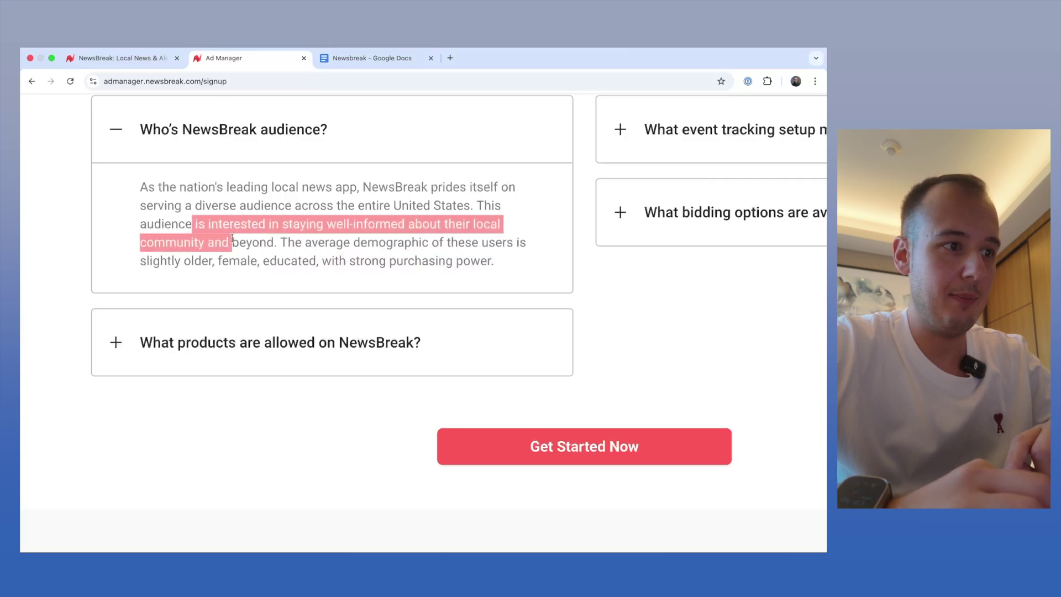
{"action": "left_click_drag", "start_coordinate": [145, 260], "coordinate": [351, 263]}
{"action": "left_click", "coordinate": [351, 263]}
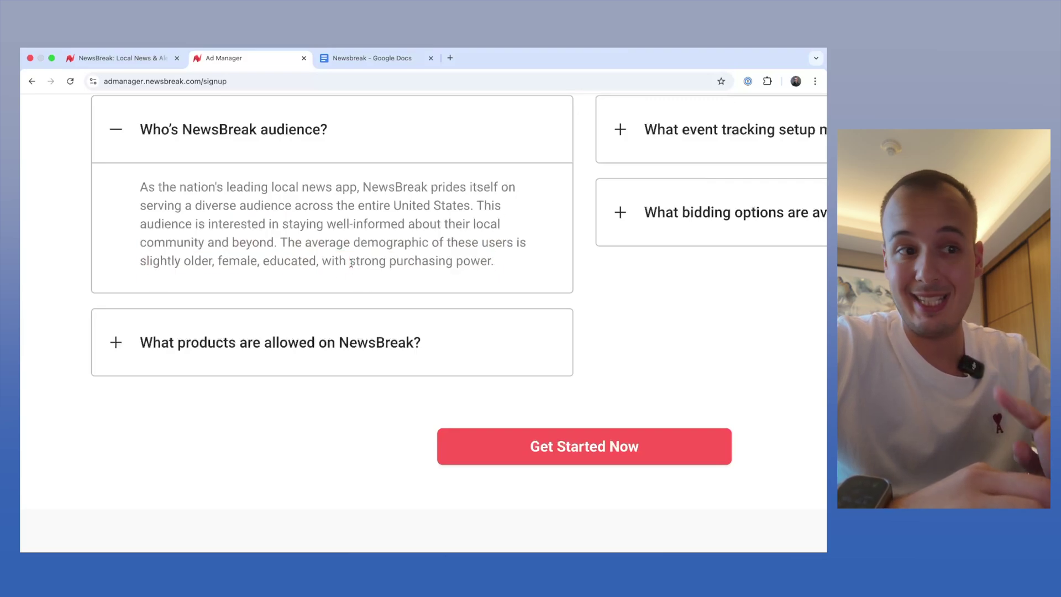
{"action": "left_click_drag", "start_coordinate": [321, 261], "coordinate": [555, 265]}
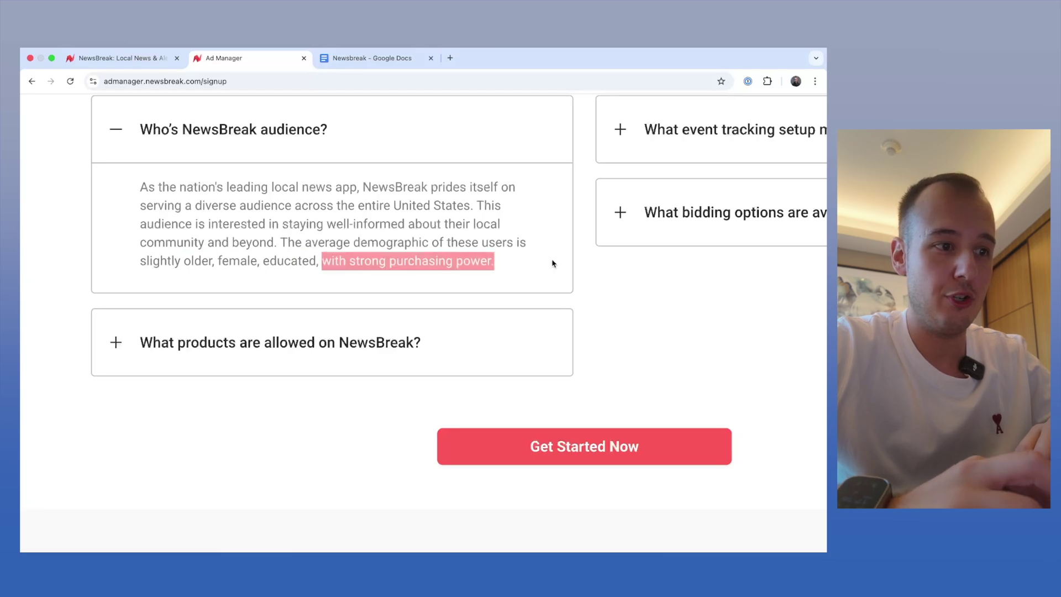
{"action": "key", "text": "super+minus"}
{"action": "key", "text": "super+minus"}
{"action": "key", "text": "super+minus"}
{"action": "left_click", "coordinate": [464, 295]}
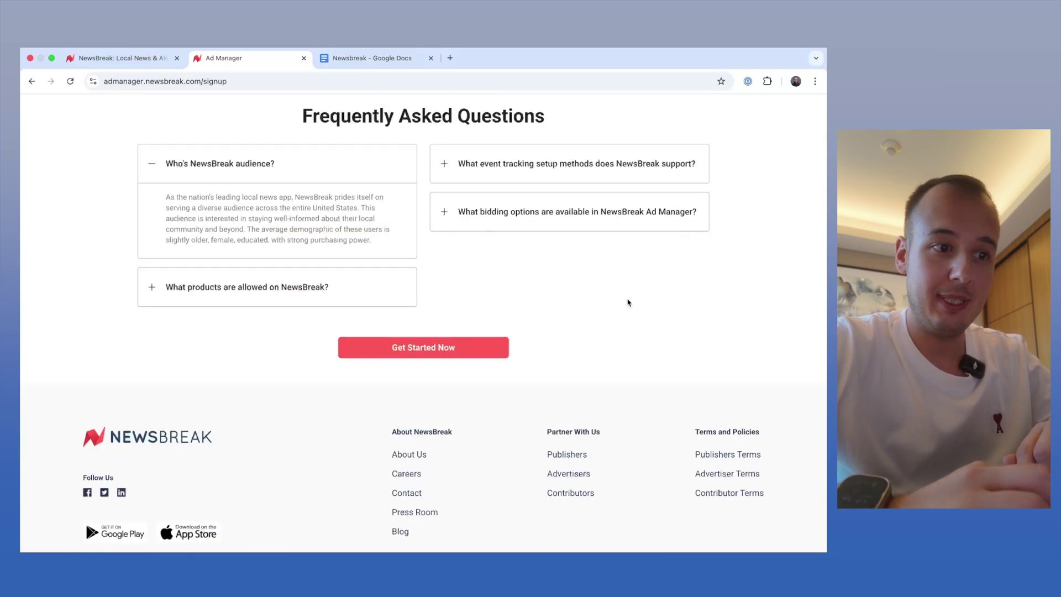
Submit the Ad Manager sign-up form and accept the Terms of Service after scrolling to the end.
{"action": "left_click", "coordinate": [443, 353]}
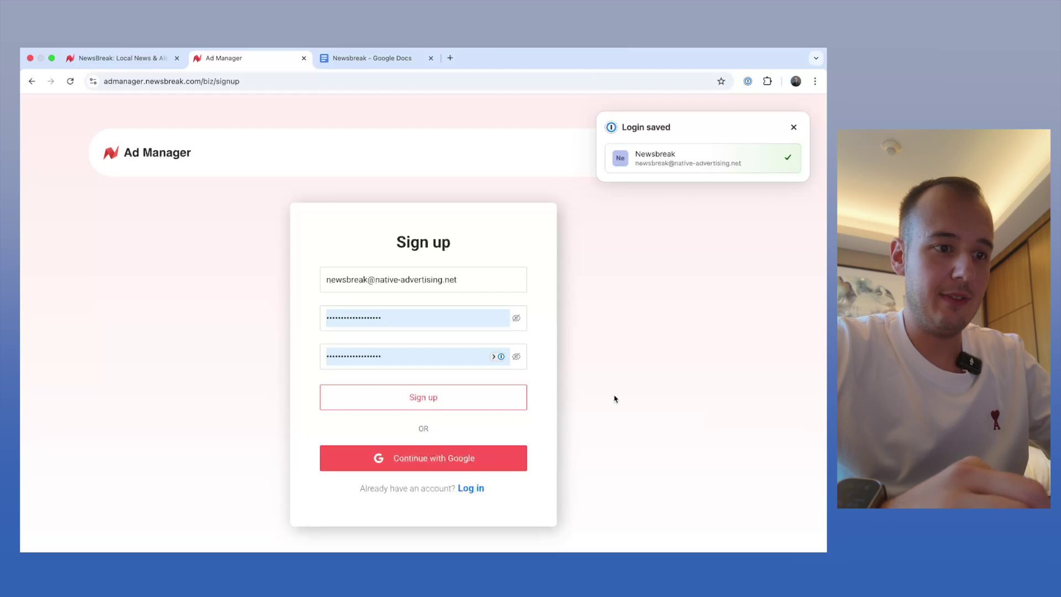
{"action": "left_click", "coordinate": [494, 395]}
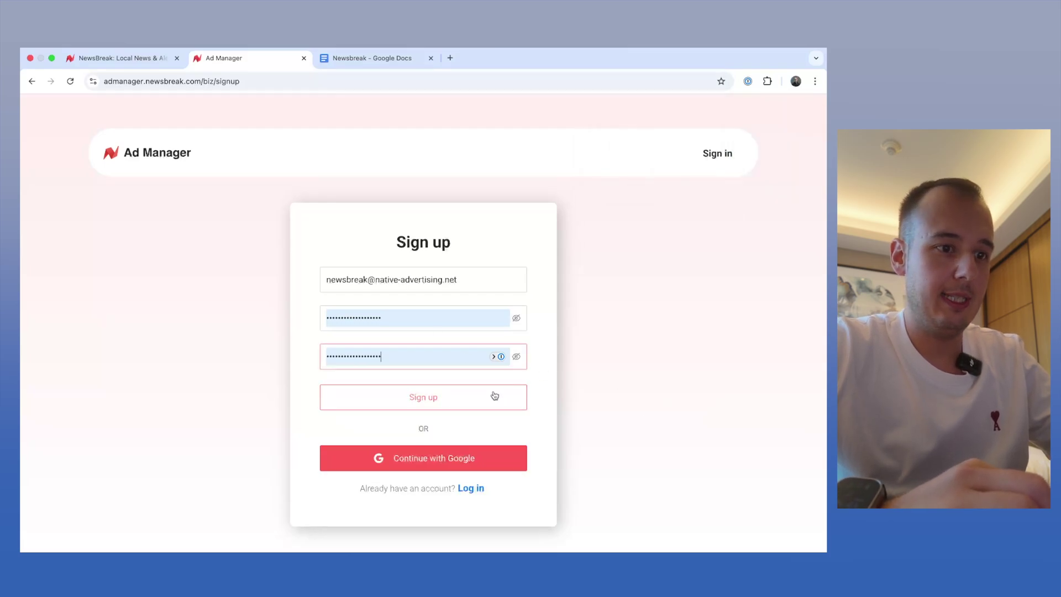
{"action": "left_click", "coordinate": [494, 396]}
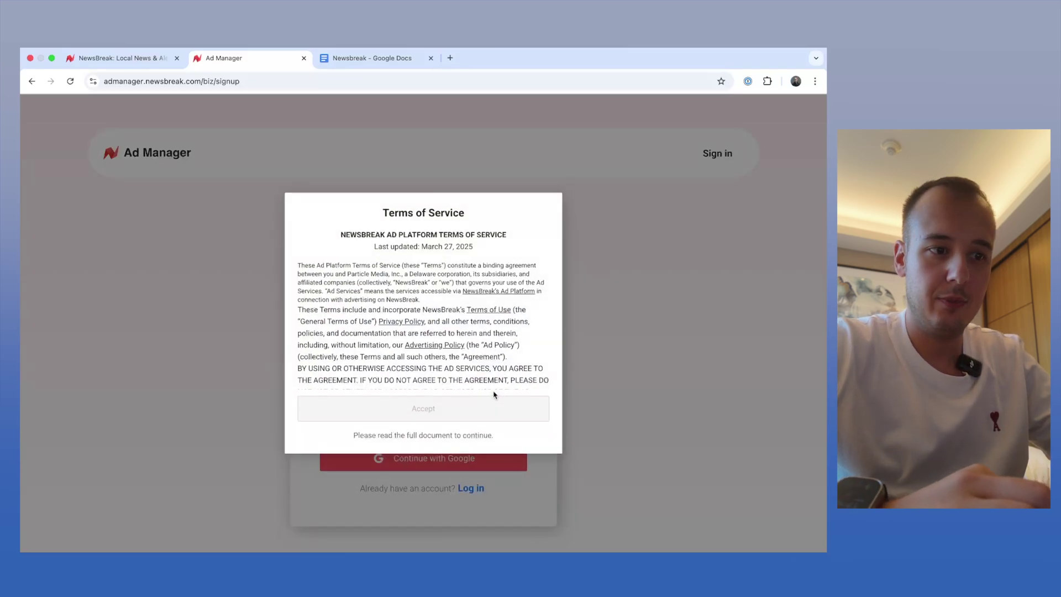
{"action": "scroll", "coordinate": [406, 355], "scroll_direction": "down", "scroll_amount": 10}
{"action": "scroll", "coordinate": [406, 355], "scroll_direction": "down", "scroll_amount": 5}
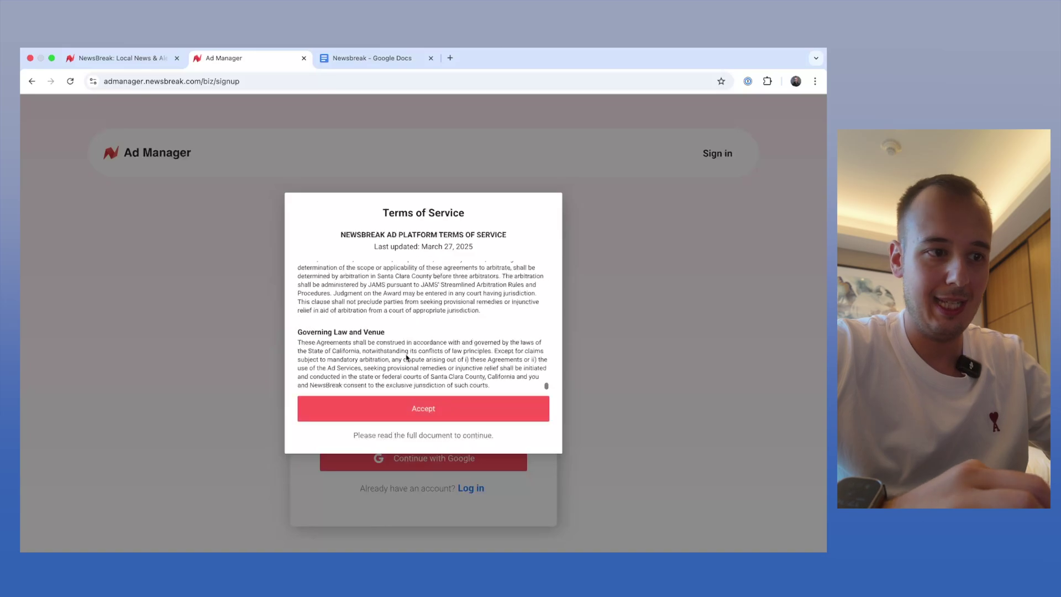
{"action": "left_click", "coordinate": [409, 410]}
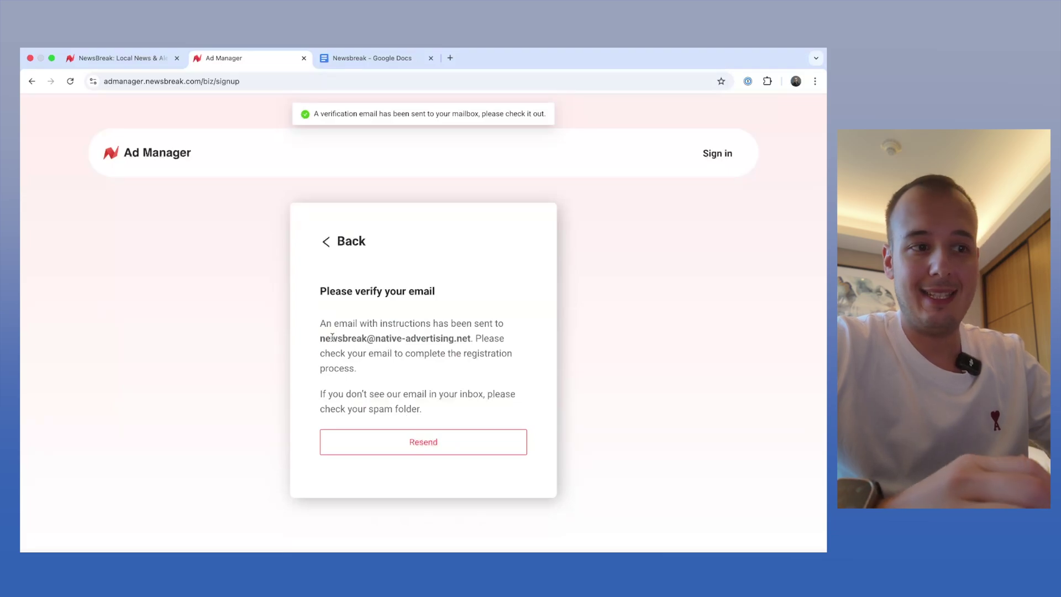
{"action": "left_click_drag", "start_coordinate": [326, 338], "coordinate": [507, 352]}
{"action": "left_click", "coordinate": [506, 349]}
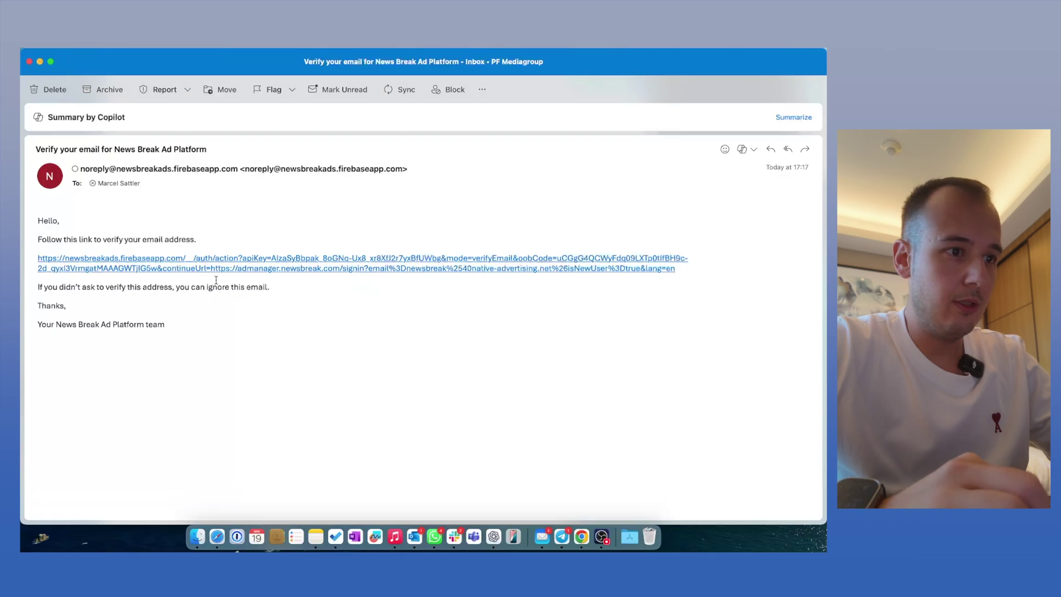
{"action": "left_click_drag", "start_coordinate": [686, 269], "coordinate": [37, 259]}
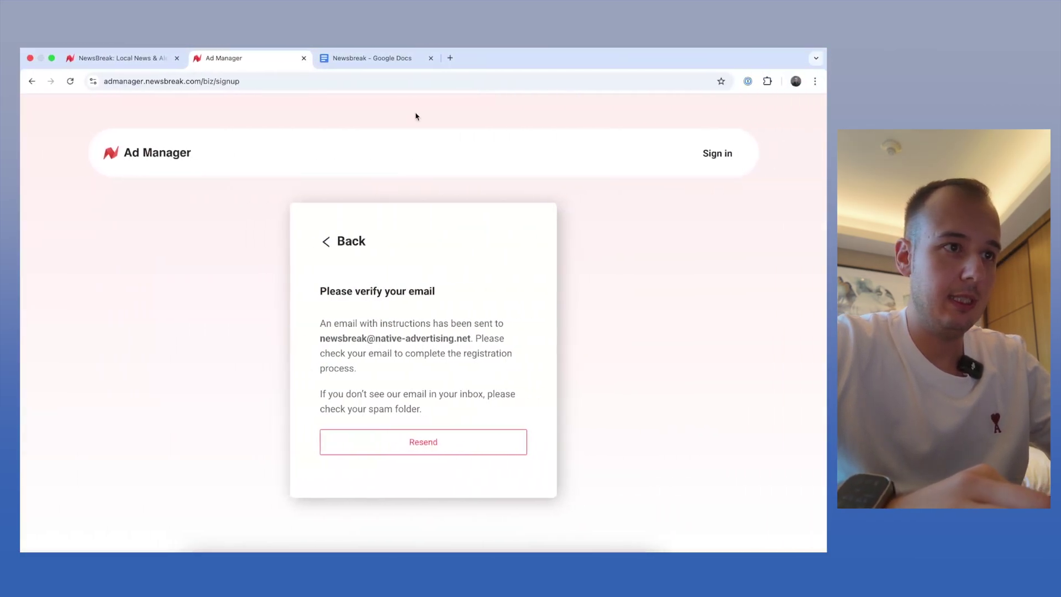
Open the pasted verification link, continue, and log in with the saved password.
{"action": "left_click", "coordinate": [436, 83]}
{"action": "key", "text": "super+v"}
{"action": "key", "text": "Return"}
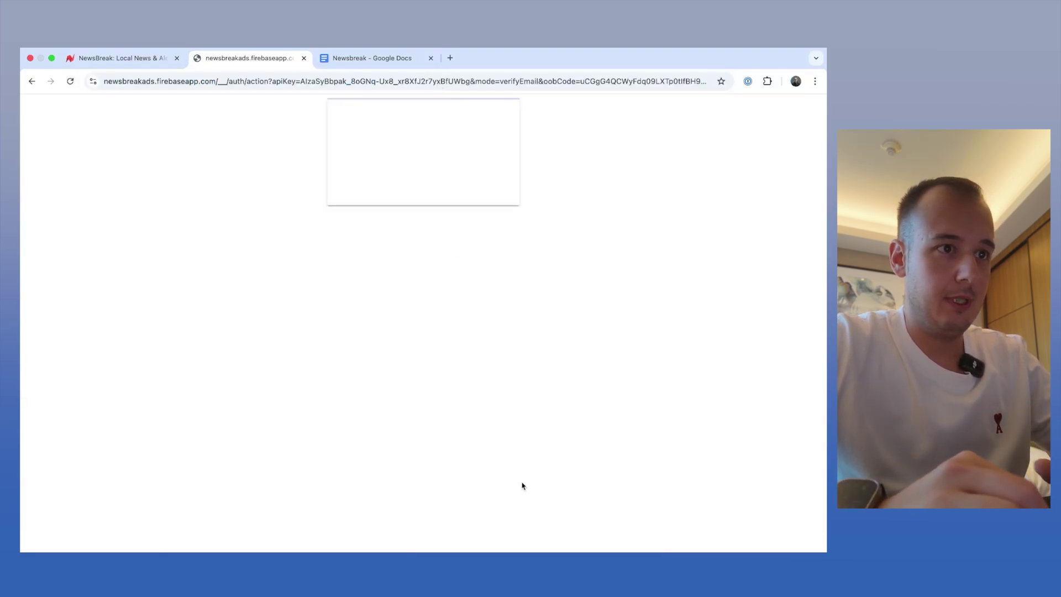
{"action": "left_click", "coordinate": [489, 186]}
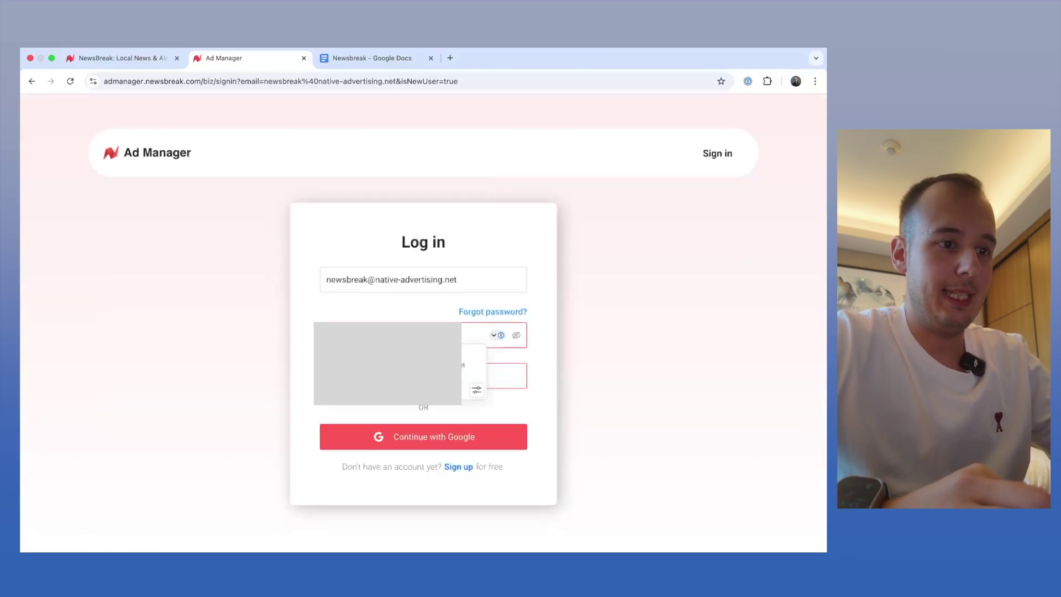
{"action": "left_click", "coordinate": [463, 362]}
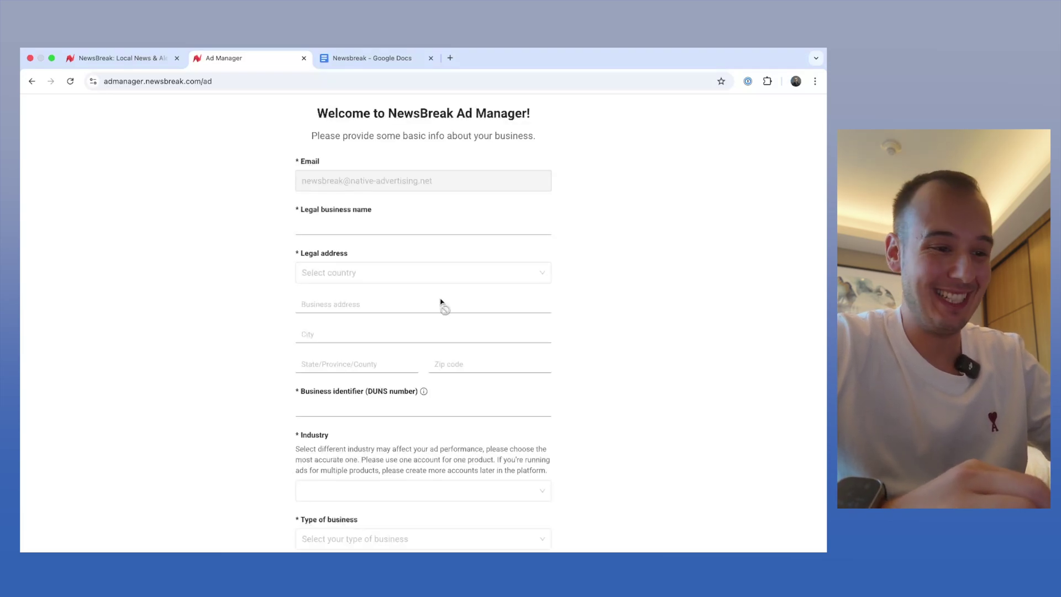
Scroll the welcome form, highlighting the Legal business name label and the DUNS number.
{"action": "scroll", "coordinate": [440, 303], "scroll_direction": "down", "scroll_amount": 6}
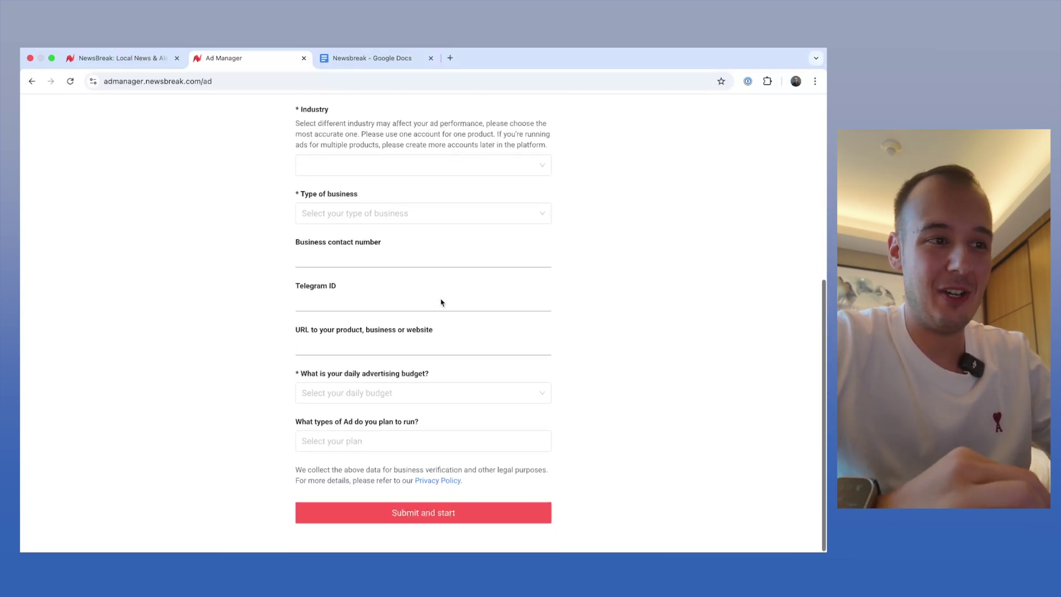
{"action": "scroll", "coordinate": [441, 302], "scroll_direction": "up", "scroll_amount": 6}
{"action": "scroll", "coordinate": [441, 303], "scroll_direction": "down", "scroll_amount": 1}
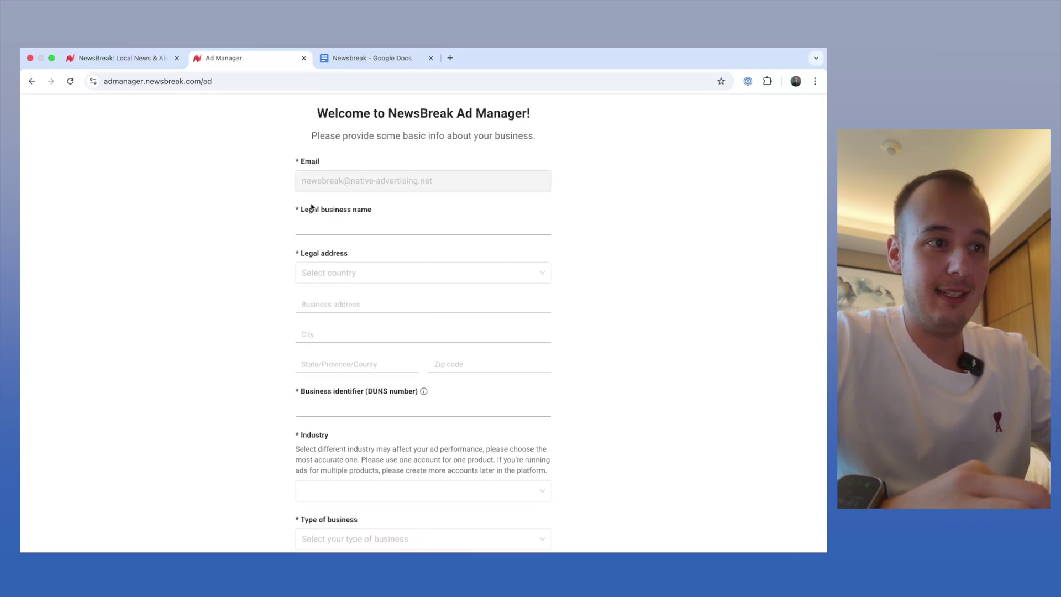
{"action": "left_click_drag", "start_coordinate": [308, 209], "coordinate": [330, 212]}
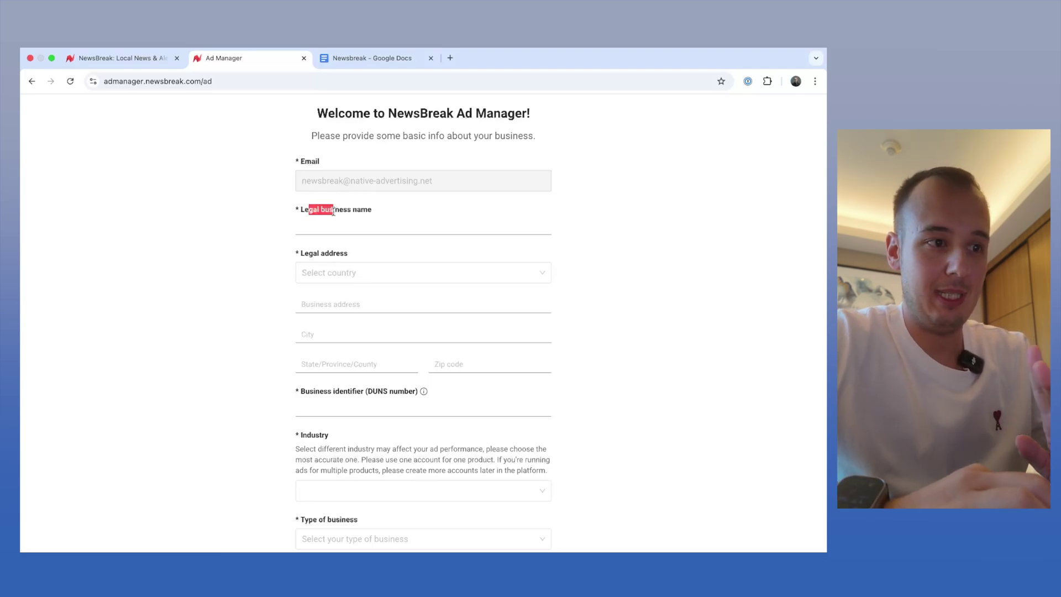
{"action": "left_click", "coordinate": [327, 216]}
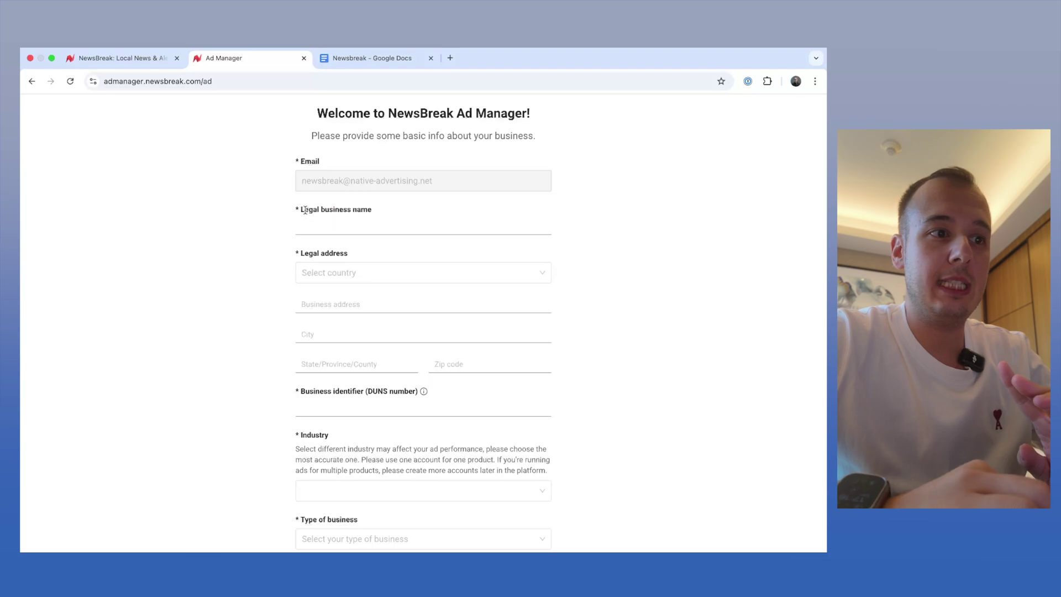
{"action": "left_click_drag", "start_coordinate": [305, 210], "coordinate": [352, 205]}
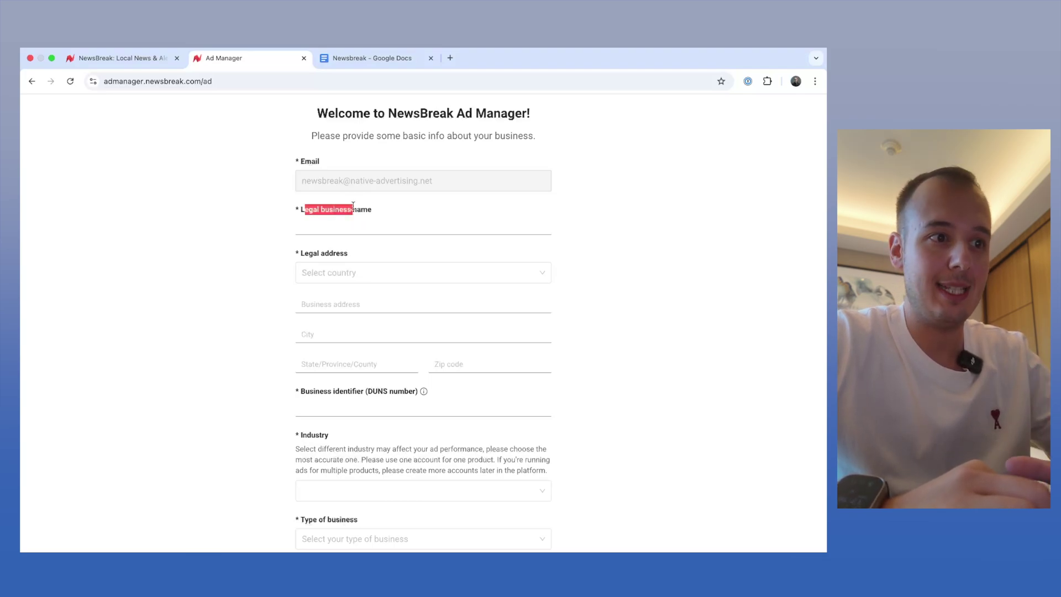
{"action": "left_click_drag", "start_coordinate": [352, 205], "coordinate": [363, 206]}
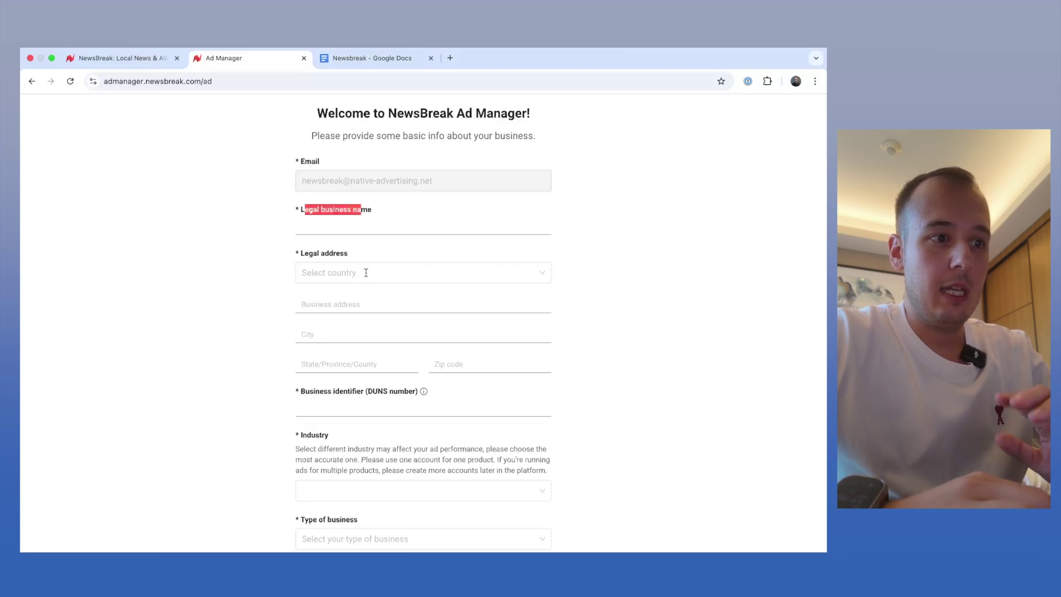
{"action": "scroll", "coordinate": [365, 272], "scroll_direction": "down", "scroll_amount": 3}
{"action": "left_click_drag", "start_coordinate": [364, 261], "coordinate": [403, 260]}
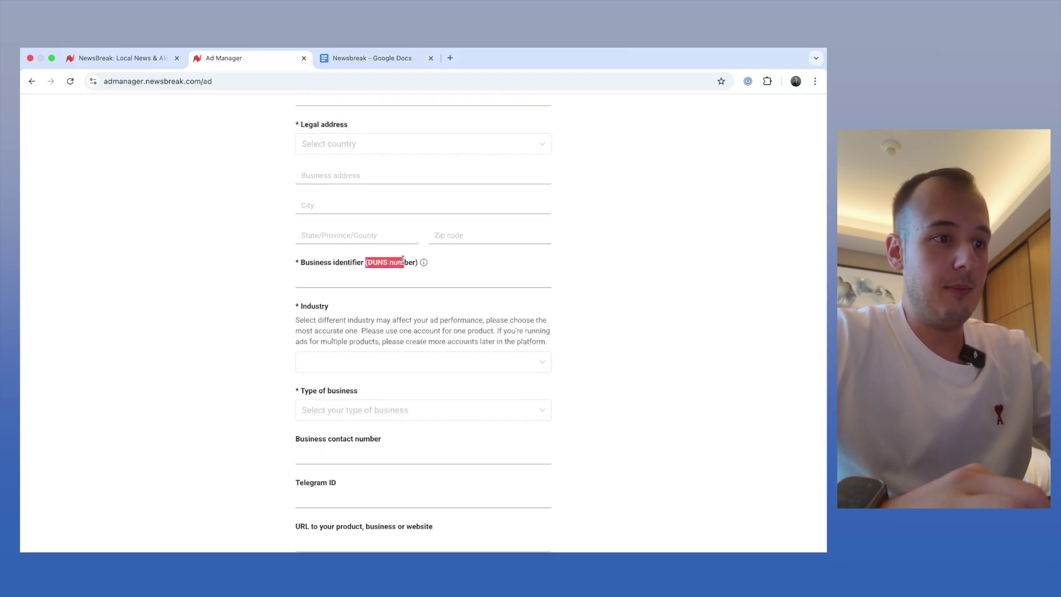
{"action": "scroll", "coordinate": [282, 363], "scroll_direction": "down", "scroll_amount": 4}
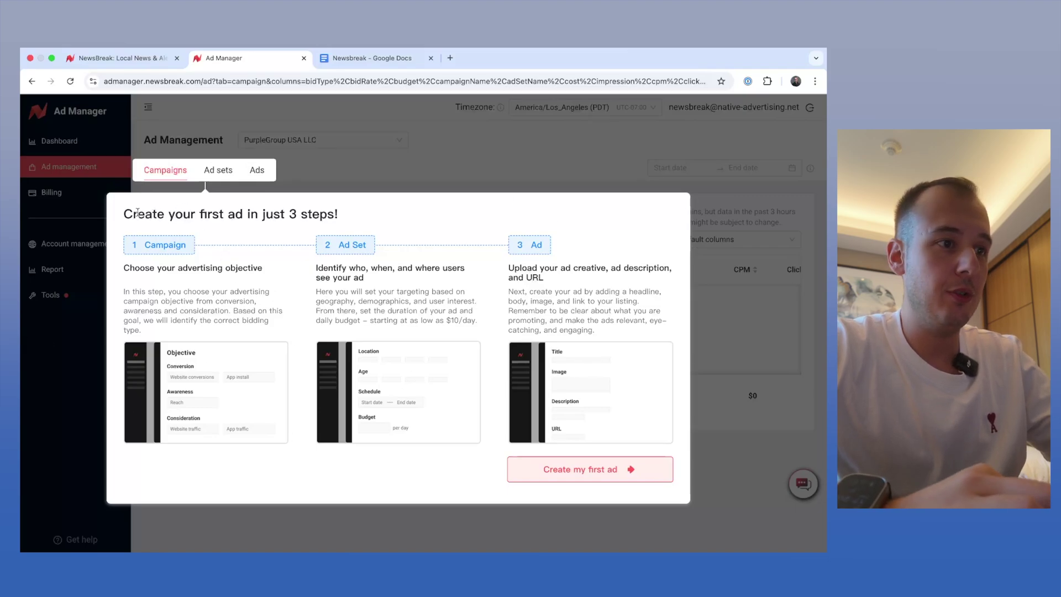
Read through the first-ad guide's title, intro text and Campaign step.
{"action": "left_click_drag", "start_coordinate": [137, 212], "coordinate": [301, 214]}
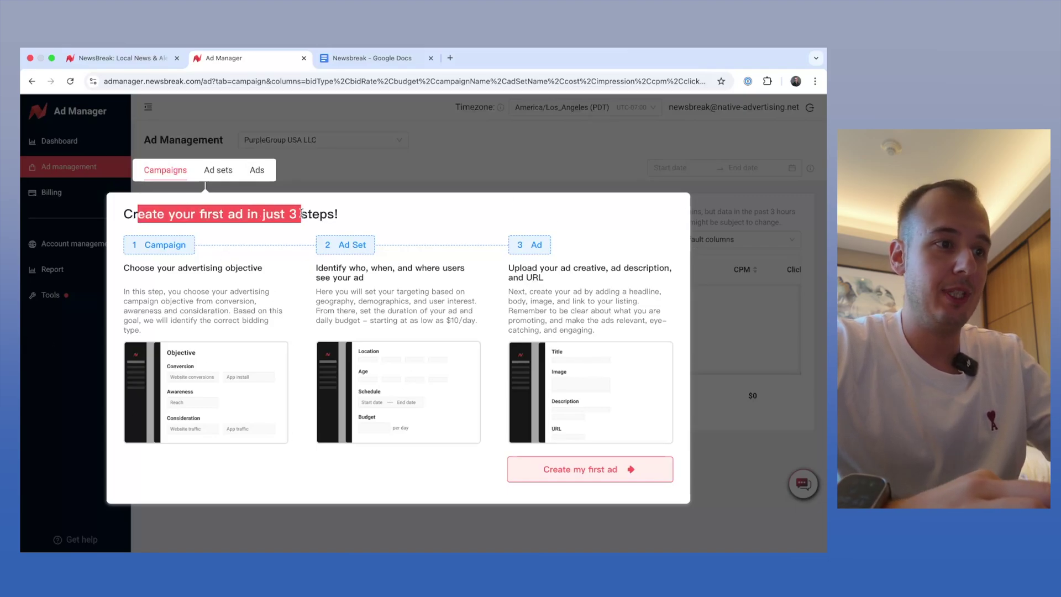
{"action": "left_click_drag", "start_coordinate": [165, 244], "coordinate": [354, 244]}
{"action": "left_click", "coordinate": [416, 261]}
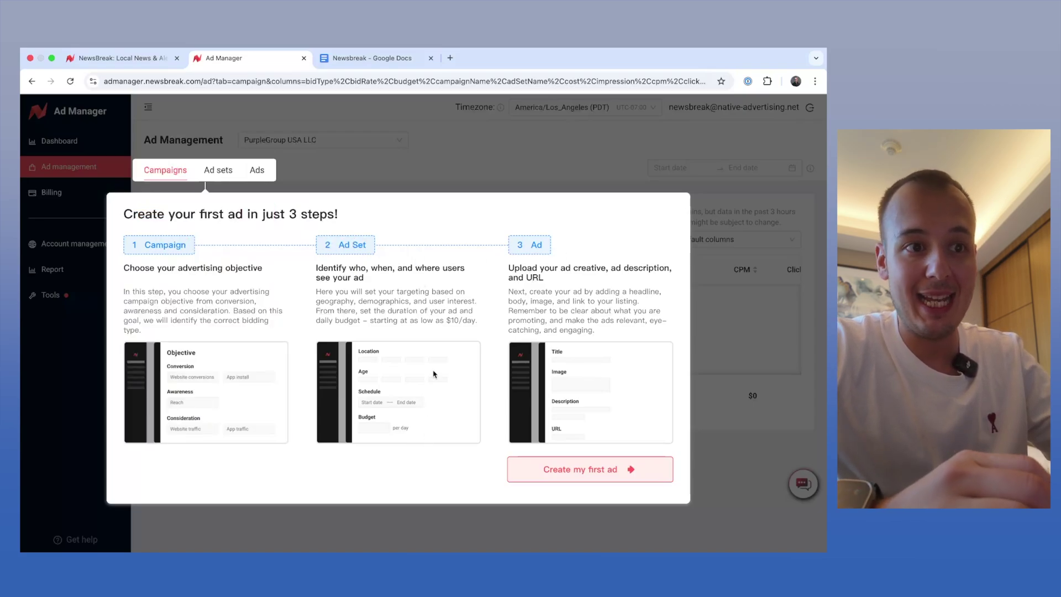
{"action": "left_click_drag", "start_coordinate": [148, 244], "coordinate": [166, 245]}
{"action": "left_click", "coordinate": [165, 243]}
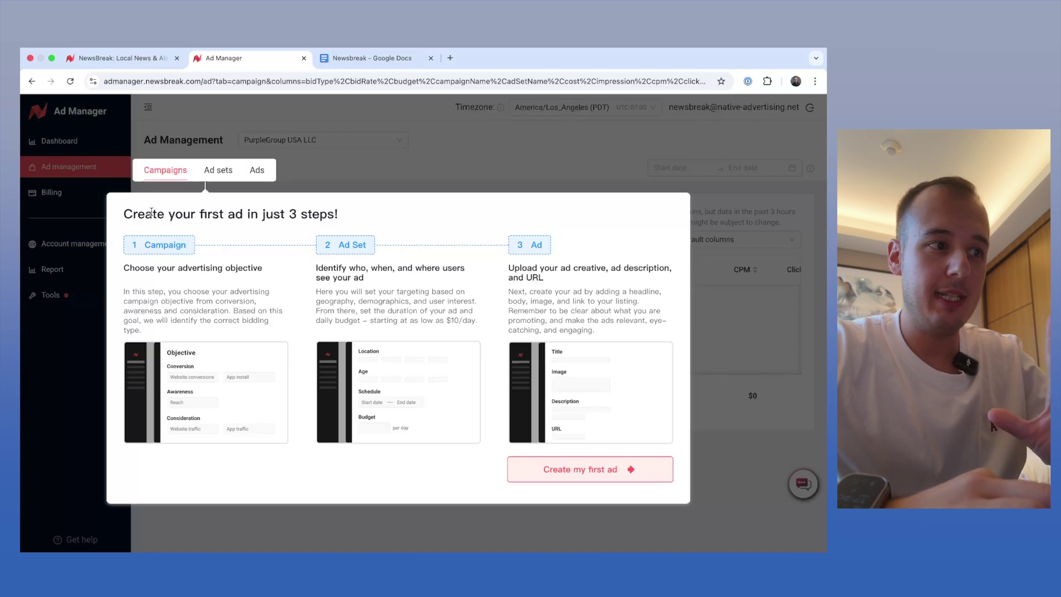
{"action": "double_click", "coordinate": [185, 245]}
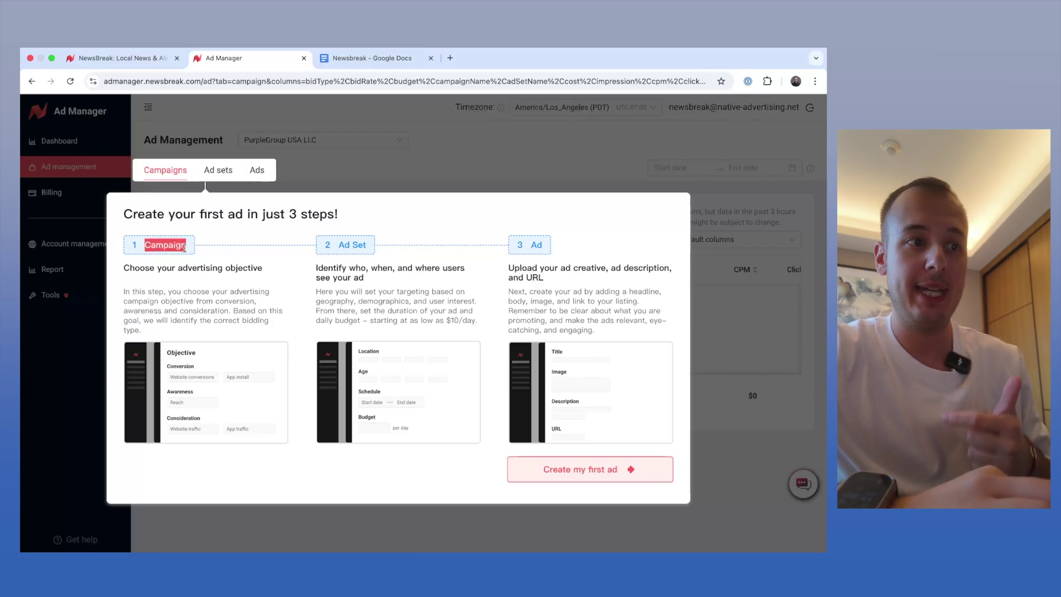
{"action": "left_click", "coordinate": [394, 241]}
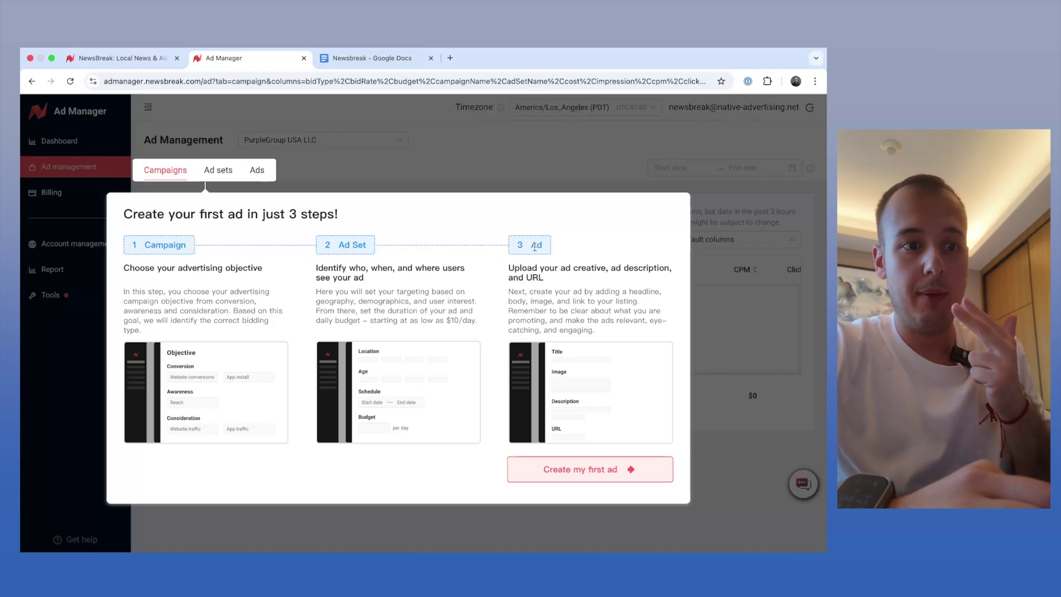
Review the Ad step, choose Create my first ad, then close the Create campaign panel.
{"action": "left_click_drag", "start_coordinate": [531, 247], "coordinate": [543, 250]}
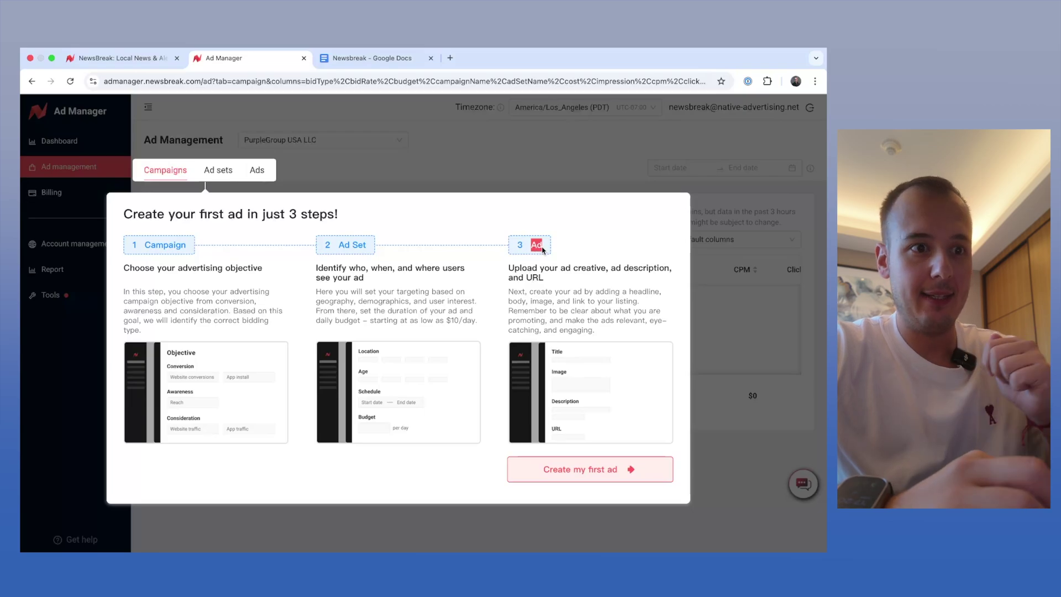
{"action": "left_click", "coordinate": [544, 308]}
{"action": "left_click_drag", "start_coordinate": [518, 238], "coordinate": [544, 245]}
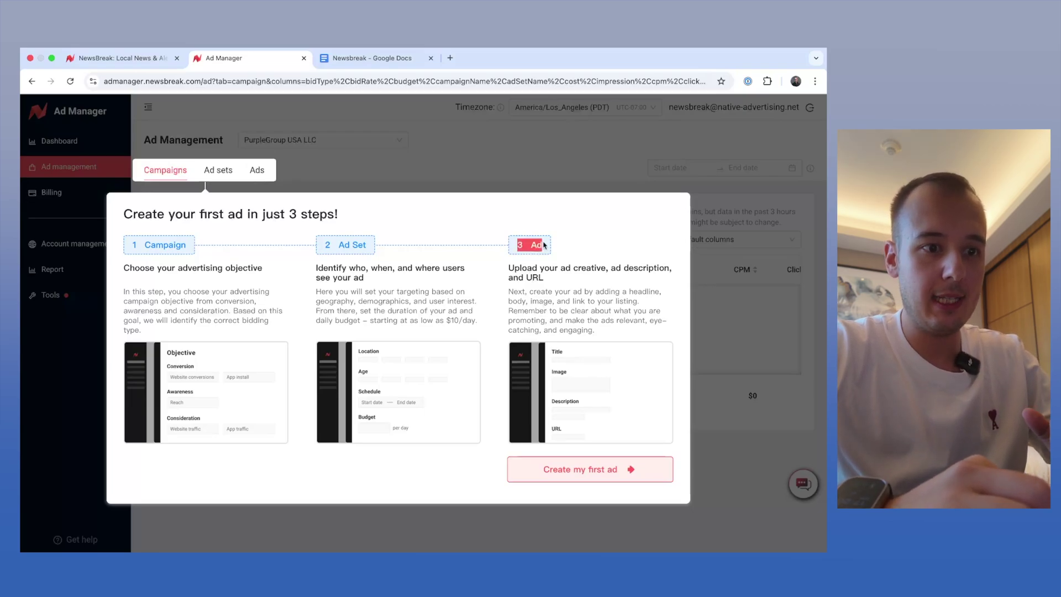
{"action": "left_click", "coordinate": [551, 245]}
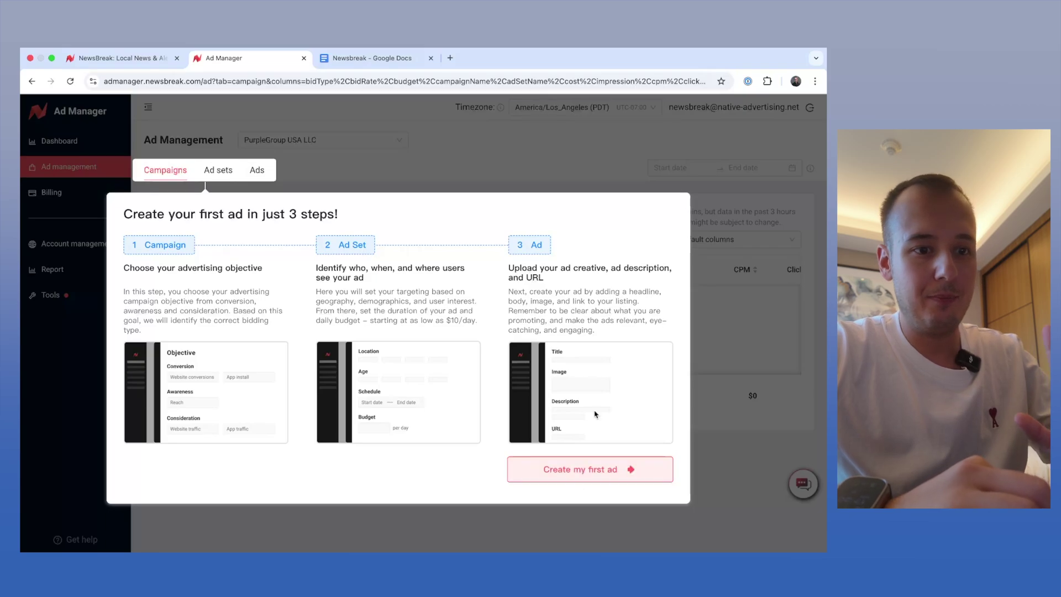
{"action": "left_click", "coordinate": [571, 476]}
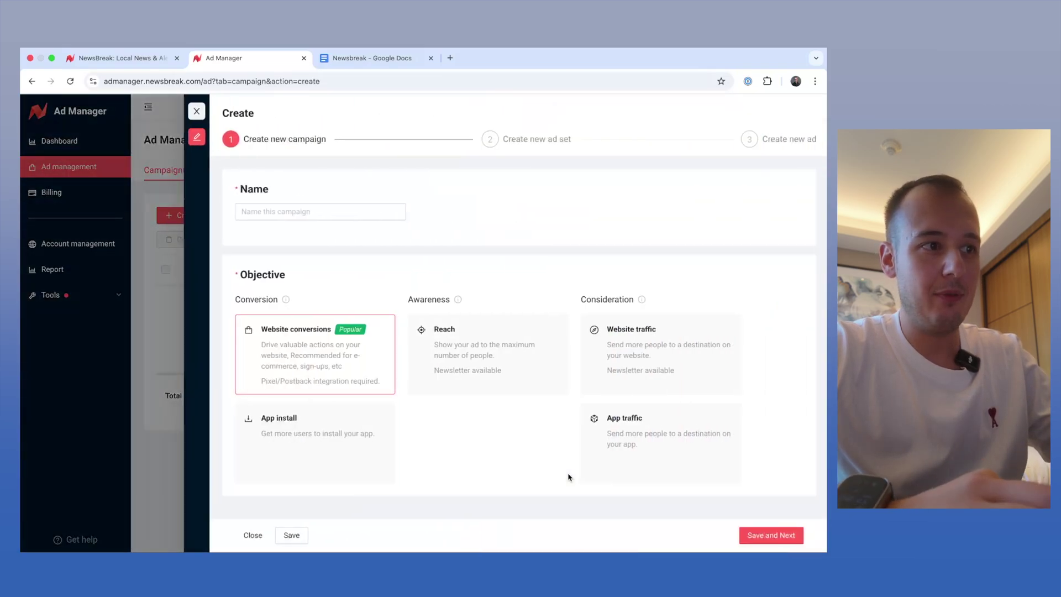
{"action": "left_click", "coordinate": [195, 111]}
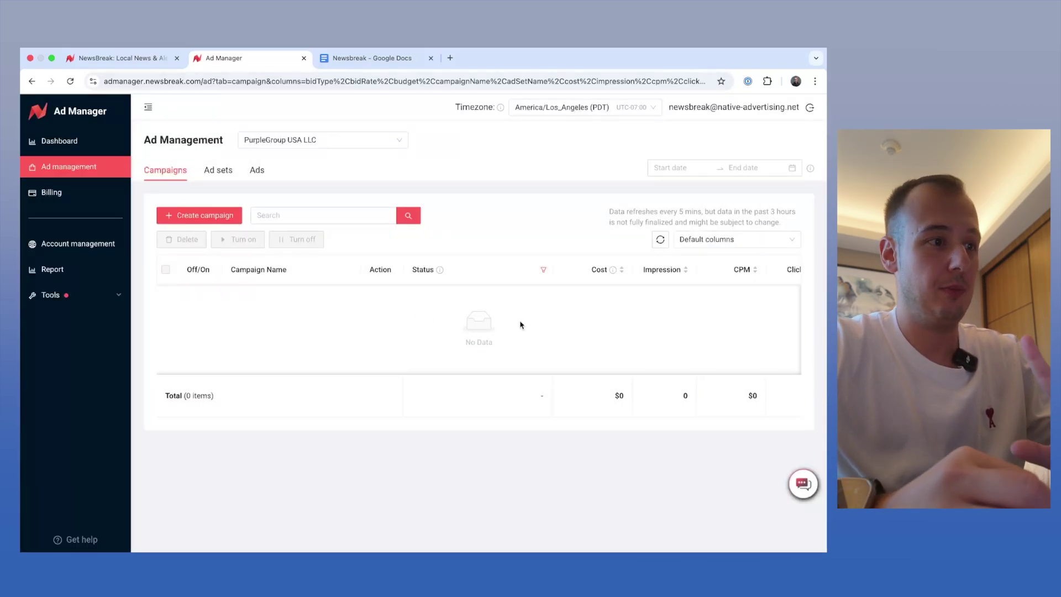
Open the Billing page and review the $10.00 billing threshold and card authorization note.
{"action": "left_click", "coordinate": [109, 296]}
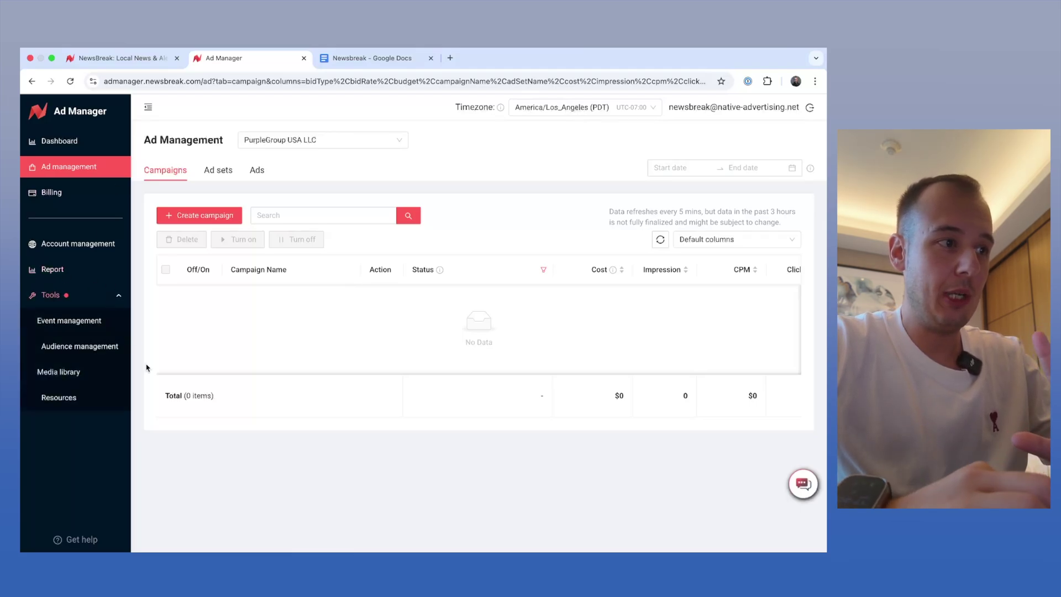
{"action": "left_click", "coordinate": [51, 194]}
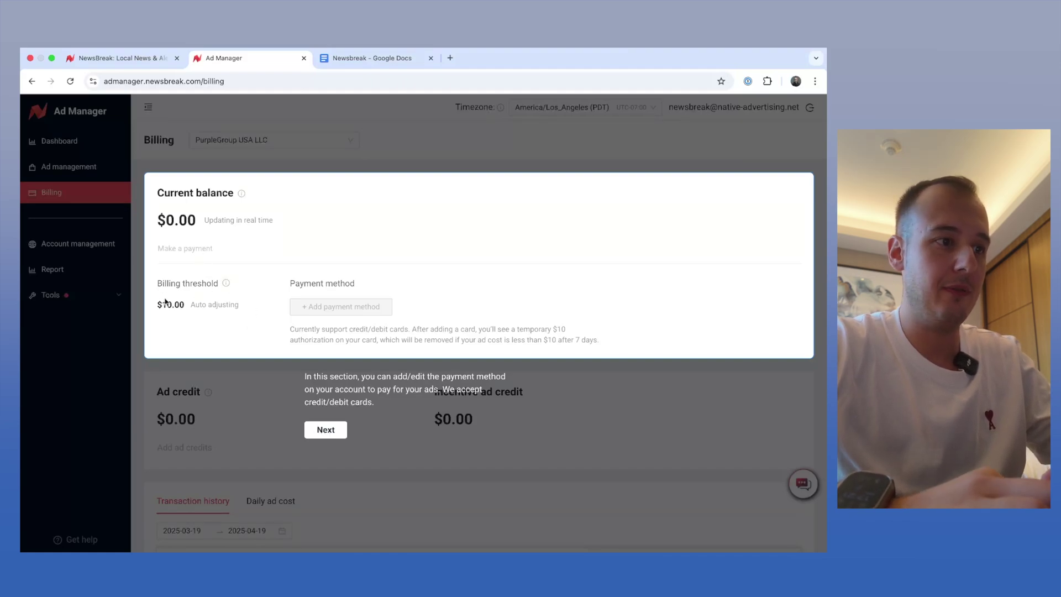
{"action": "left_click_drag", "start_coordinate": [156, 283], "coordinate": [210, 286]}
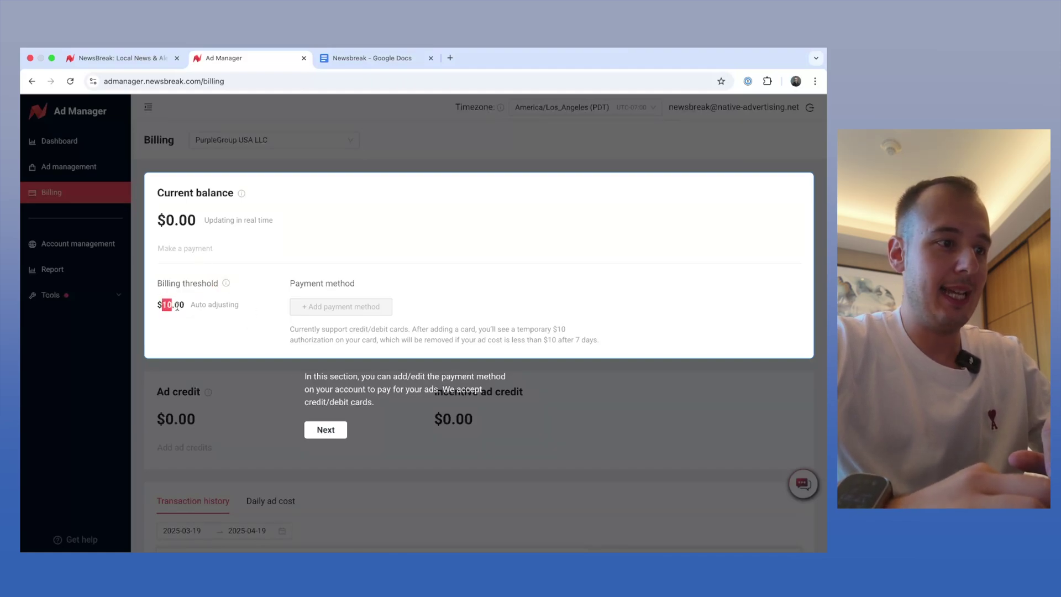
{"action": "left_click_drag", "start_coordinate": [177, 306], "coordinate": [248, 303]}
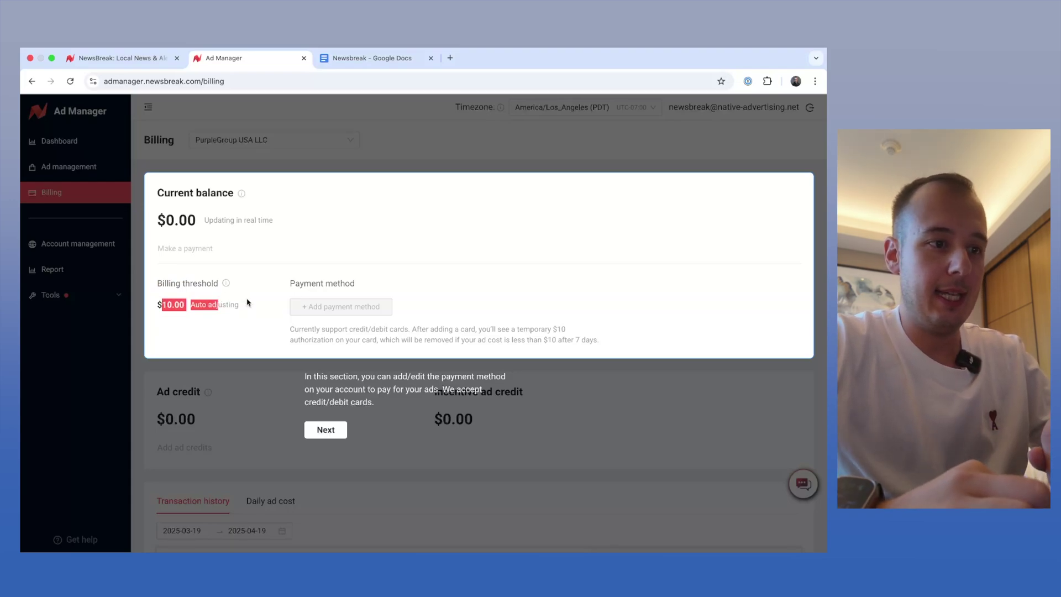
{"action": "left_click_drag", "start_coordinate": [316, 326], "coordinate": [433, 340]}
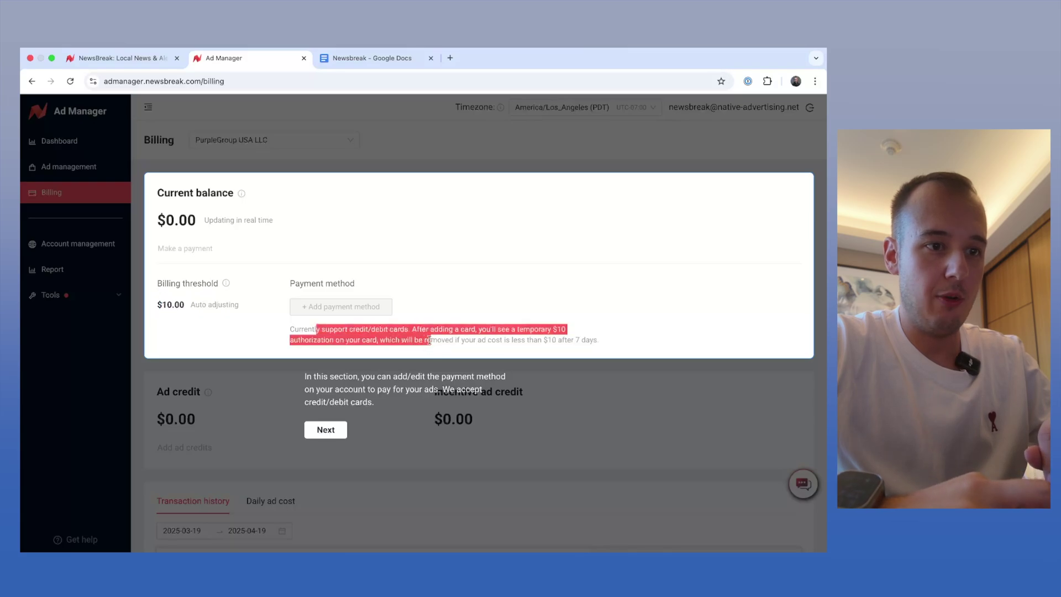
{"action": "left_click", "coordinate": [341, 340]}
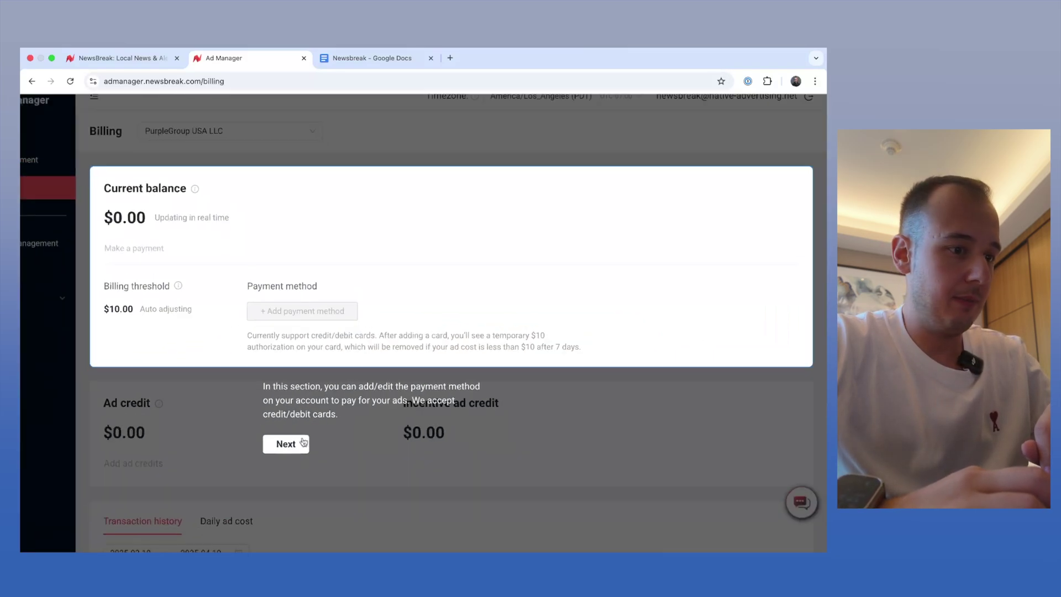
Finish the Billing tour, try Add payment method, then return from Stripe checkout.
{"action": "left_click", "coordinate": [302, 444]}
{"action": "left_click", "coordinate": [507, 342]}
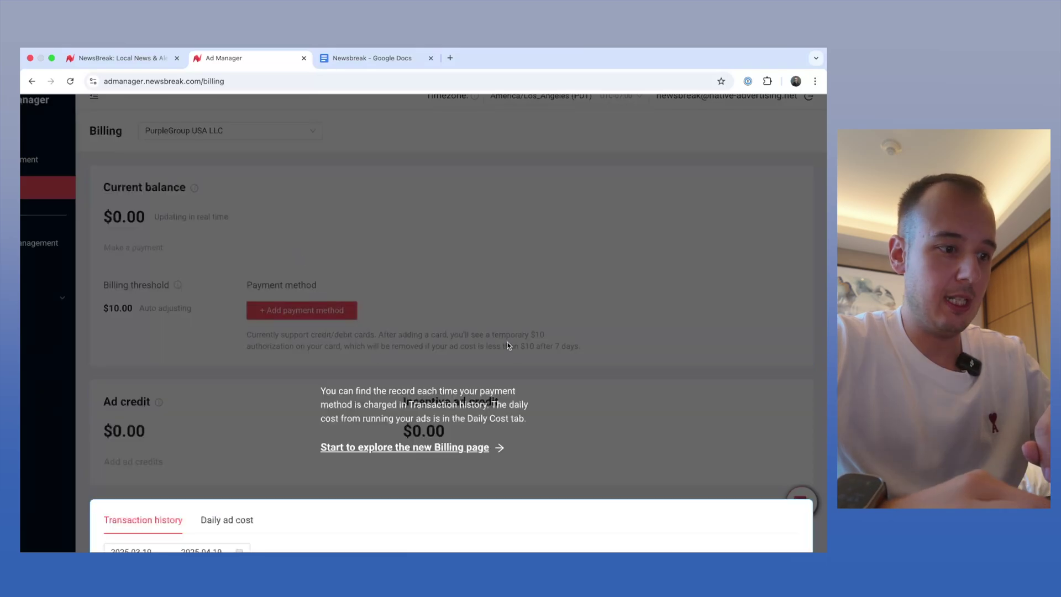
{"action": "left_click", "coordinate": [441, 380]}
{"action": "scroll", "coordinate": [192, 470], "scroll_direction": "down", "scroll_amount": 1}
{"action": "scroll", "coordinate": [193, 470], "scroll_direction": "up", "scroll_amount": 1}
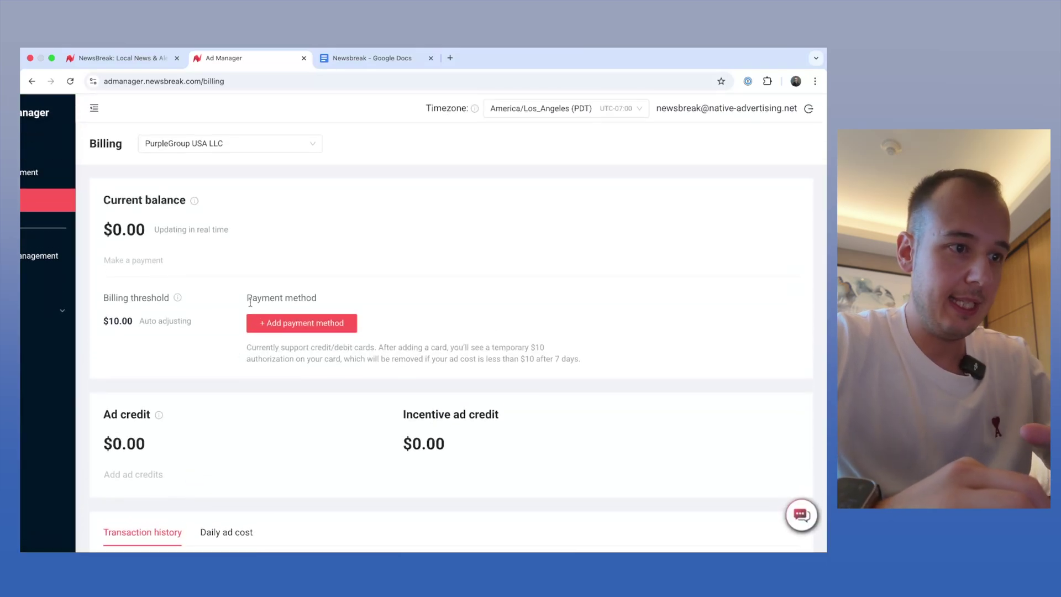
{"action": "left_click", "coordinate": [301, 323]}
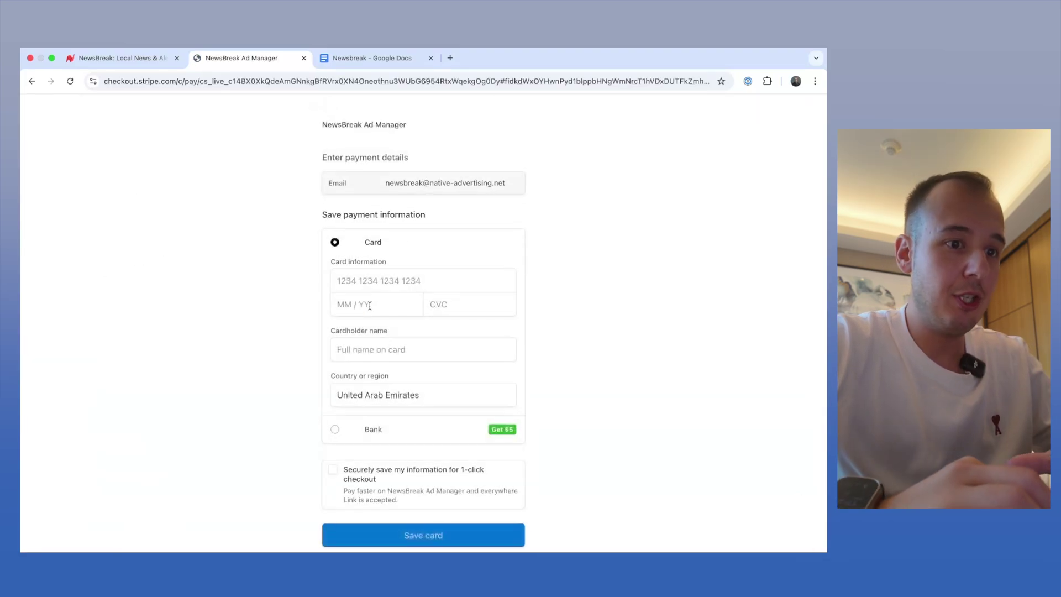
{"action": "left_click", "coordinate": [32, 81]}
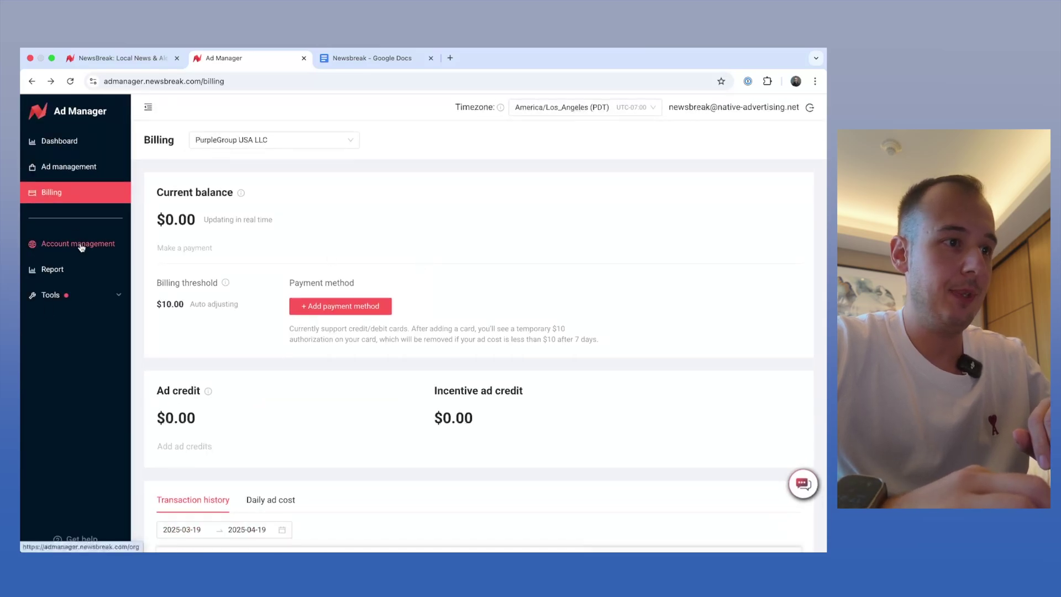
Go to Tools > Event management, Web Events tab, and start a new web event.
{"action": "left_click", "coordinate": [52, 295]}
{"action": "left_click", "coordinate": [54, 323]}
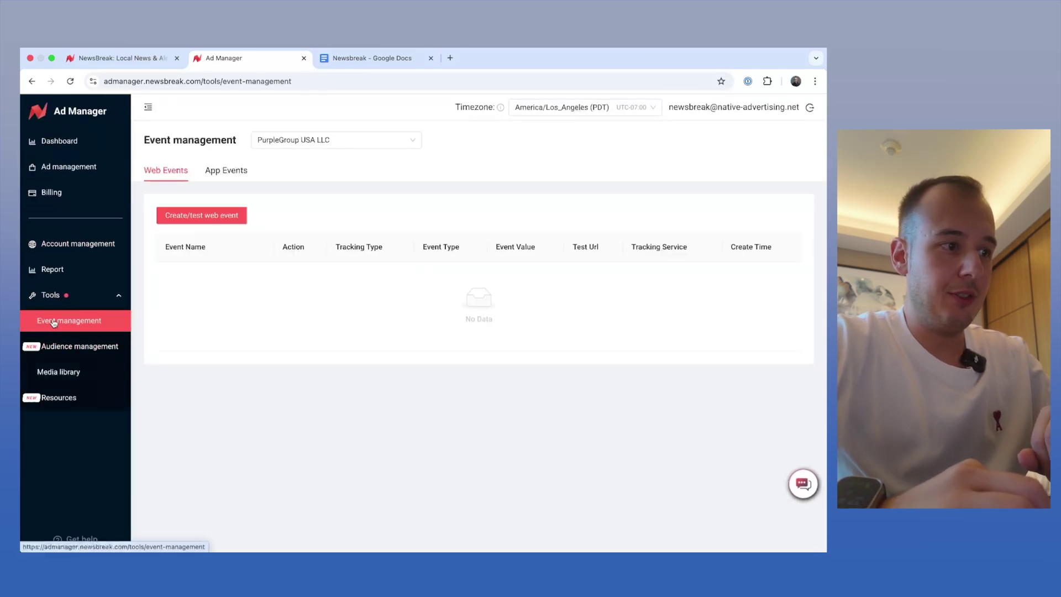
{"action": "left_click", "coordinate": [209, 172]}
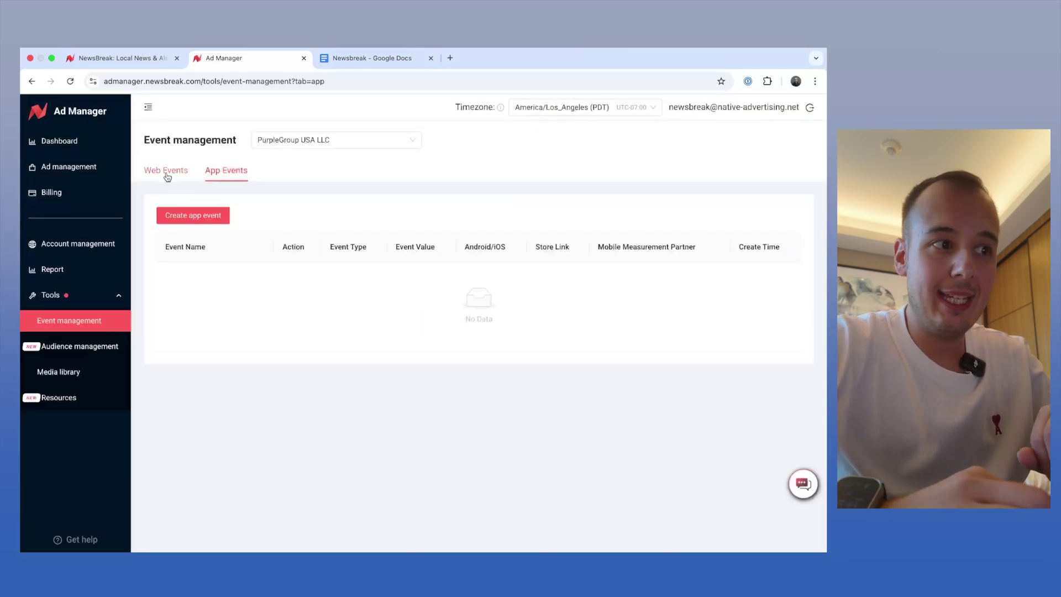
{"action": "left_click", "coordinate": [167, 174]}
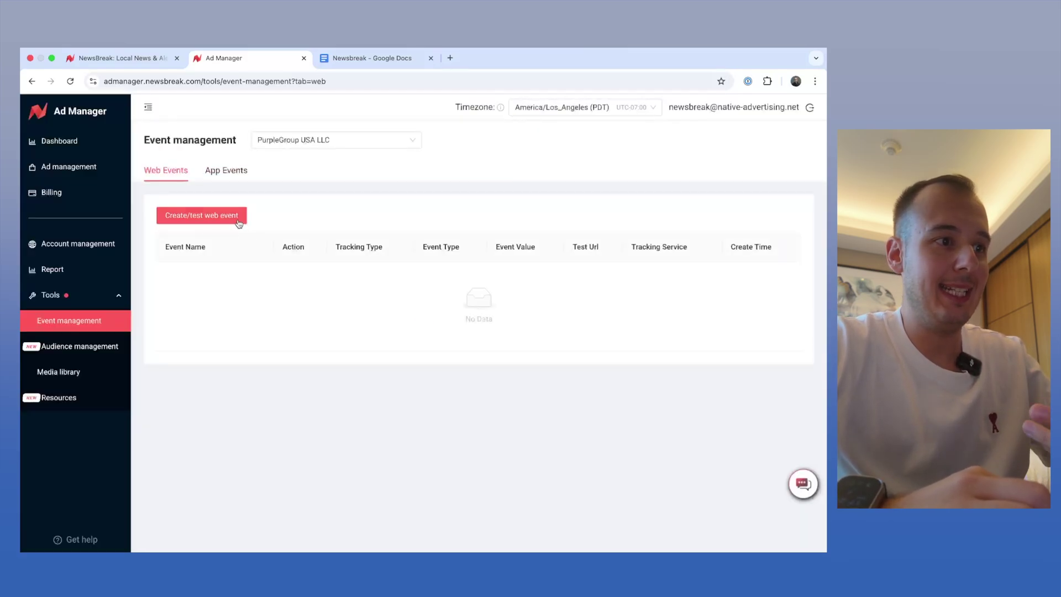
{"action": "left_click", "coordinate": [233, 222]}
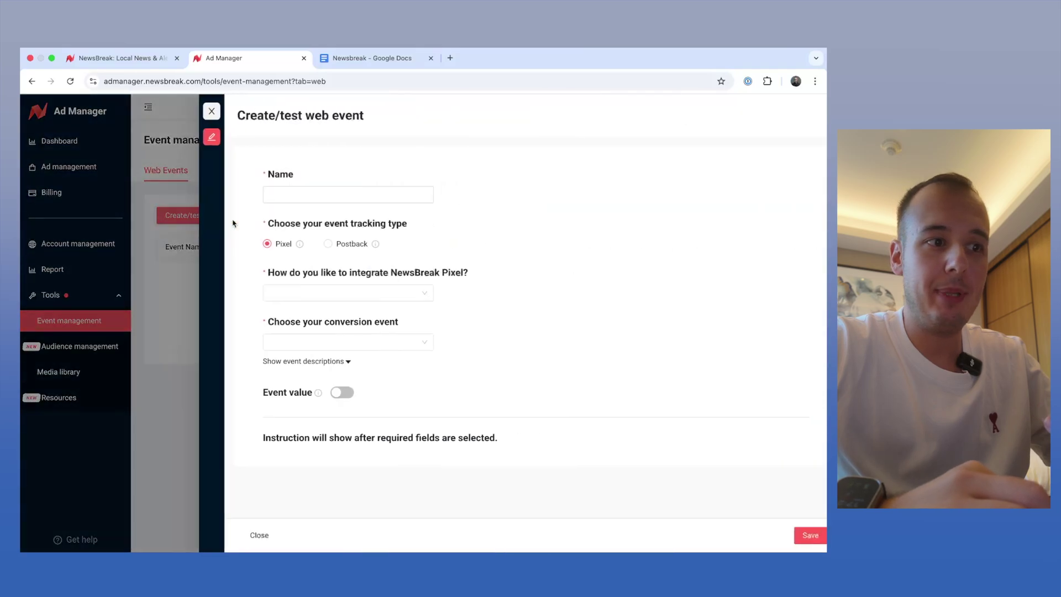
Name the web event 'ViewAdvertorial'.
{"action": "left_click", "coordinate": [319, 190]}
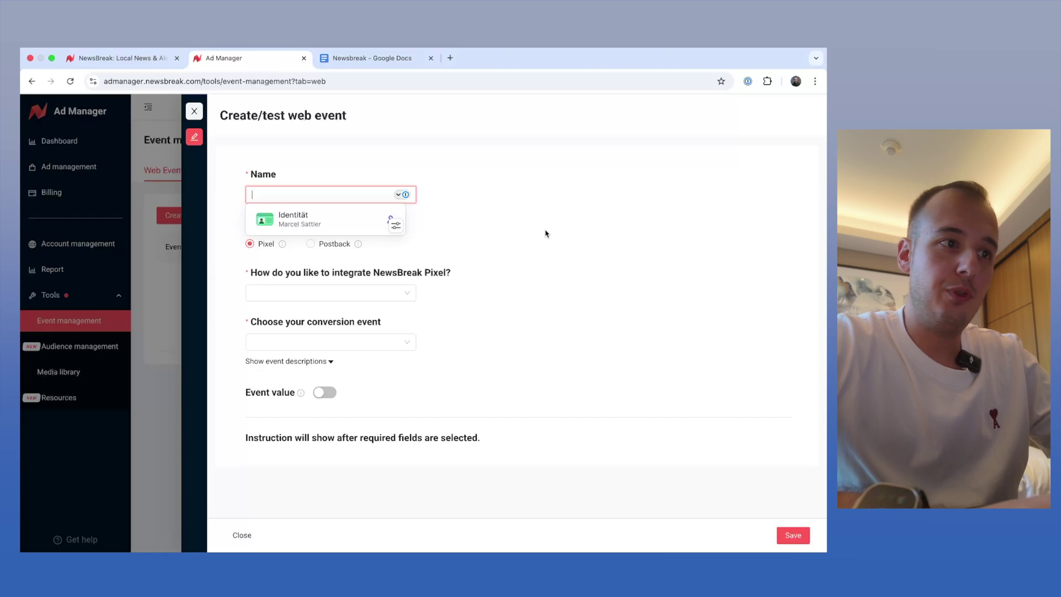
{"action": "type", "text": "ViewAdve"}
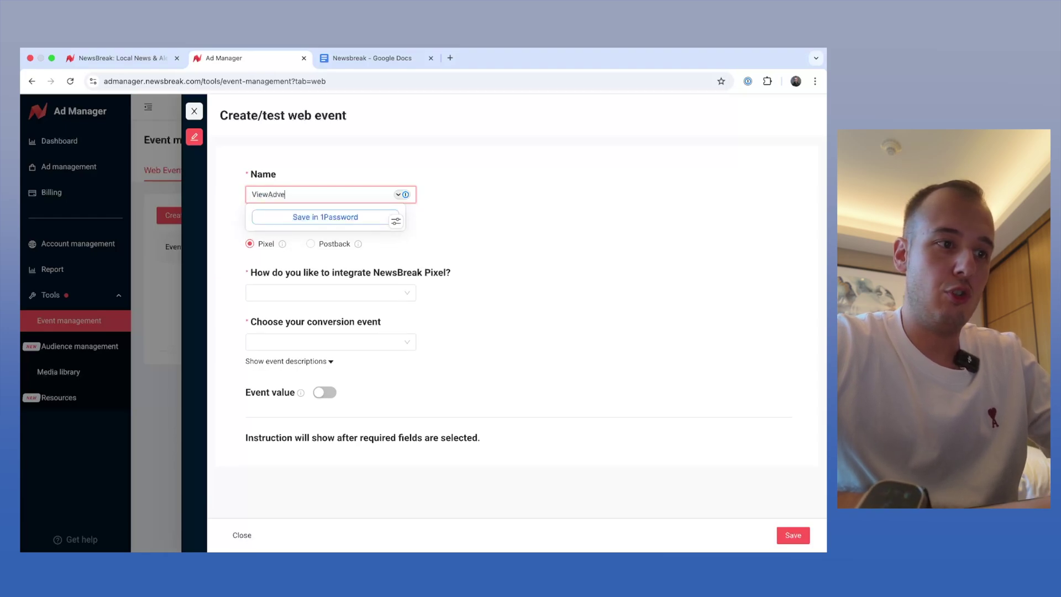
{"action": "type", "text": "rtorial"}
{"action": "left_click", "coordinate": [678, 265]}
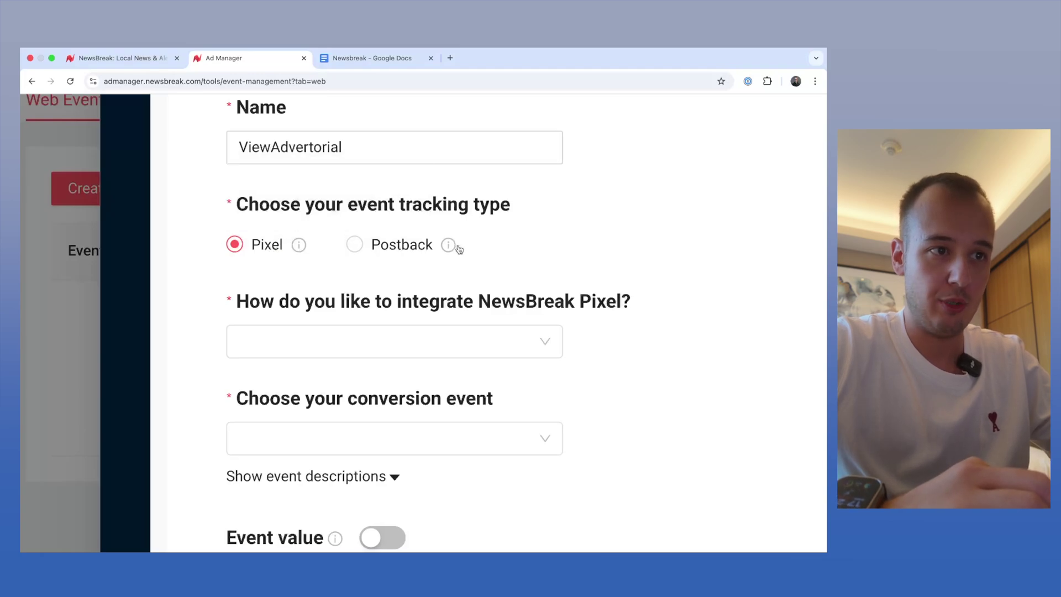
{"action": "mouse_move", "coordinate": [455, 249]}
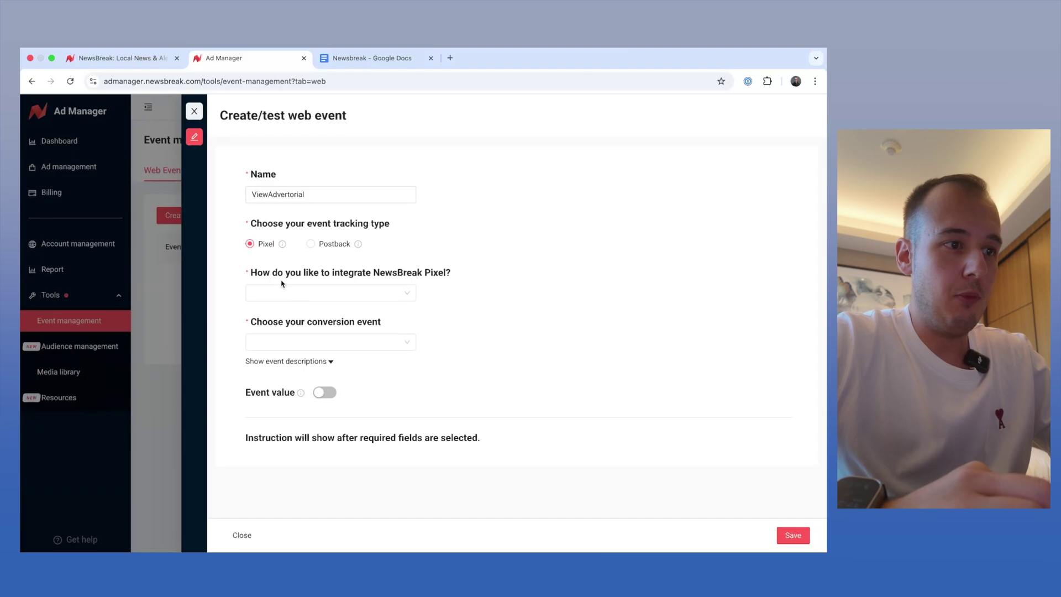
Integrate the NewsBreak Pixel via Google Tag Manager (GTM).
{"action": "left_click", "coordinate": [283, 292]}
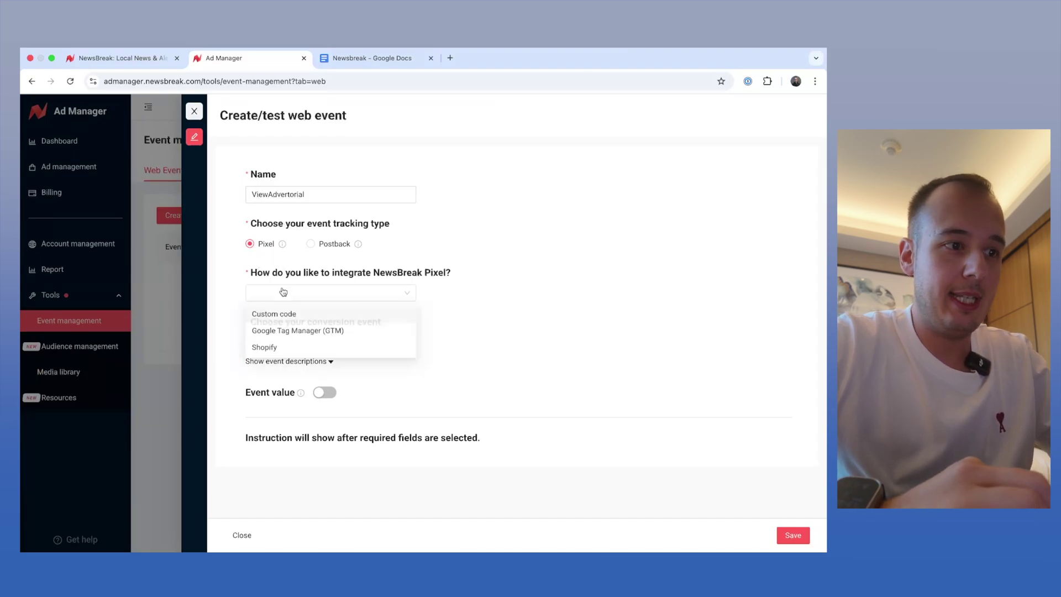
{"action": "left_click", "coordinate": [328, 334]}
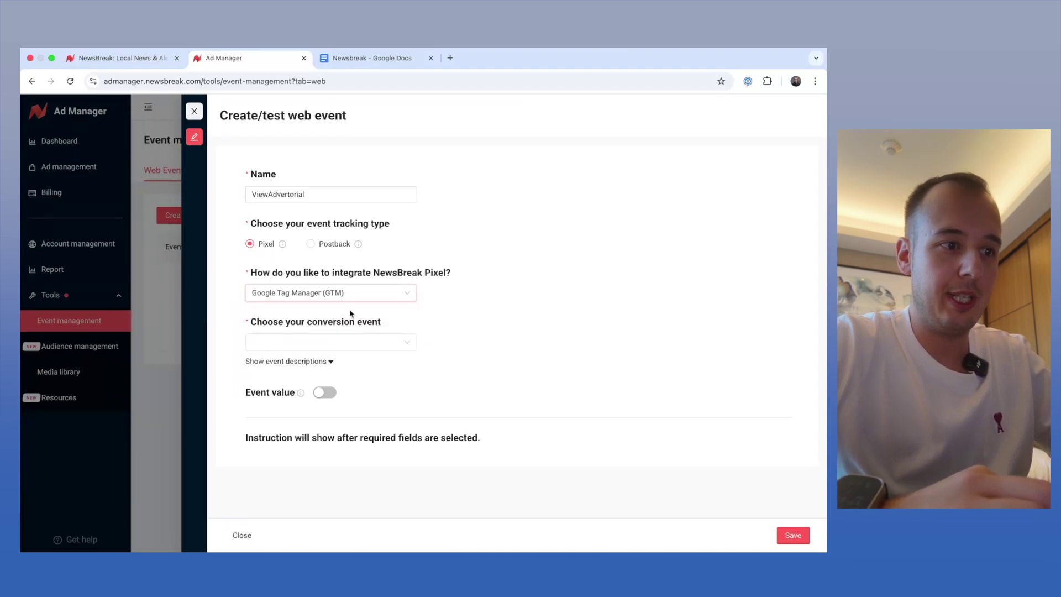
{"action": "left_click", "coordinate": [339, 342]}
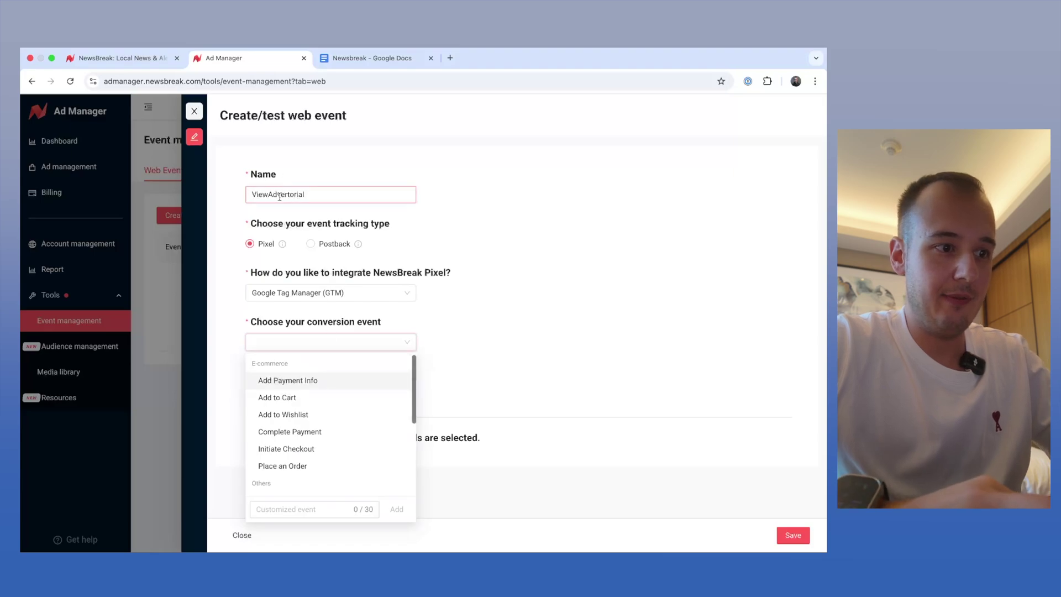
{"action": "scroll", "coordinate": [326, 446], "scroll_direction": "down", "scroll_amount": 2}
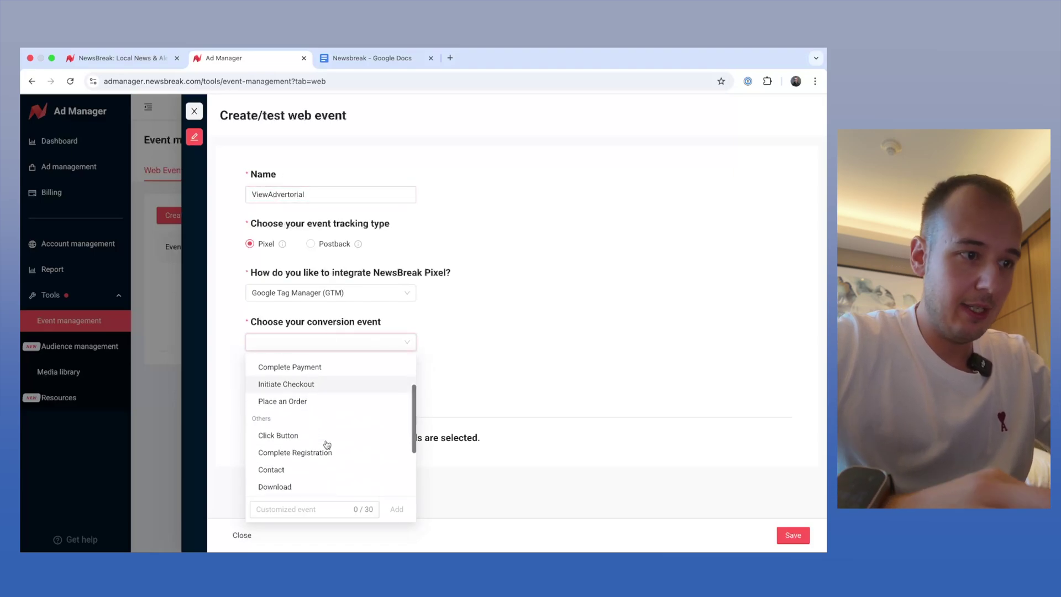
{"action": "scroll", "coordinate": [326, 445], "scroll_direction": "up", "scroll_amount": 2}
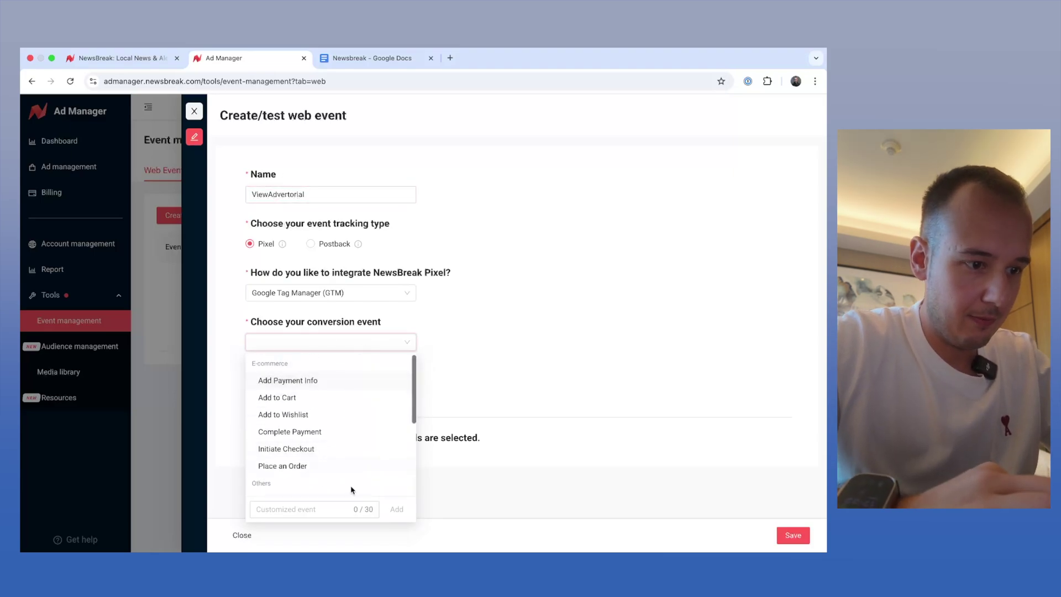
Select View Content as the conversion event and scroll through the generated pixel code.
{"action": "left_click", "coordinate": [326, 508]}
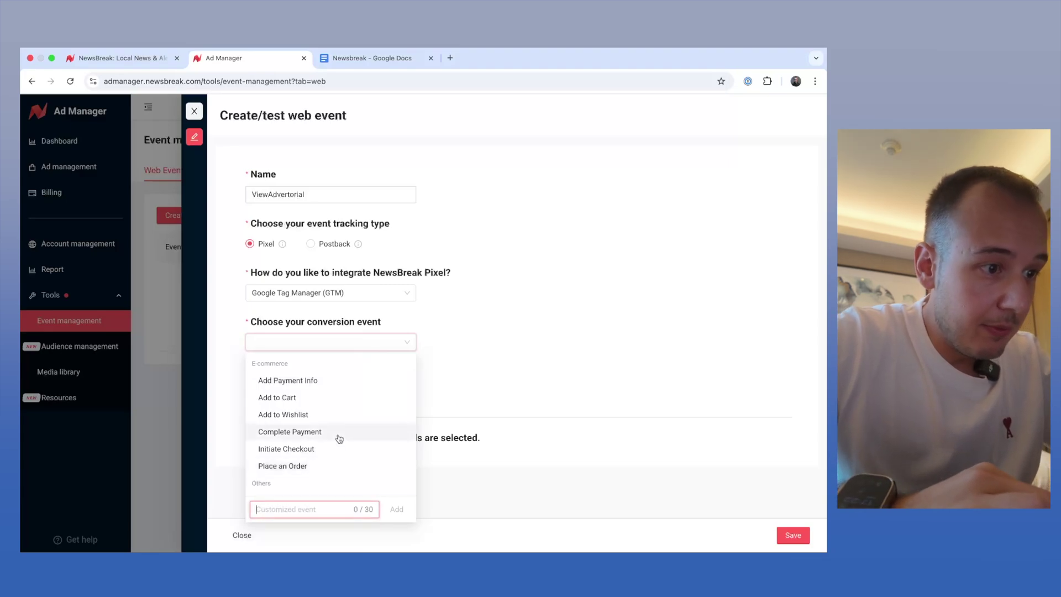
{"action": "scroll", "coordinate": [339, 438], "scroll_direction": "down", "scroll_amount": 2}
{"action": "scroll", "coordinate": [339, 438], "scroll_direction": "down", "scroll_amount": 3}
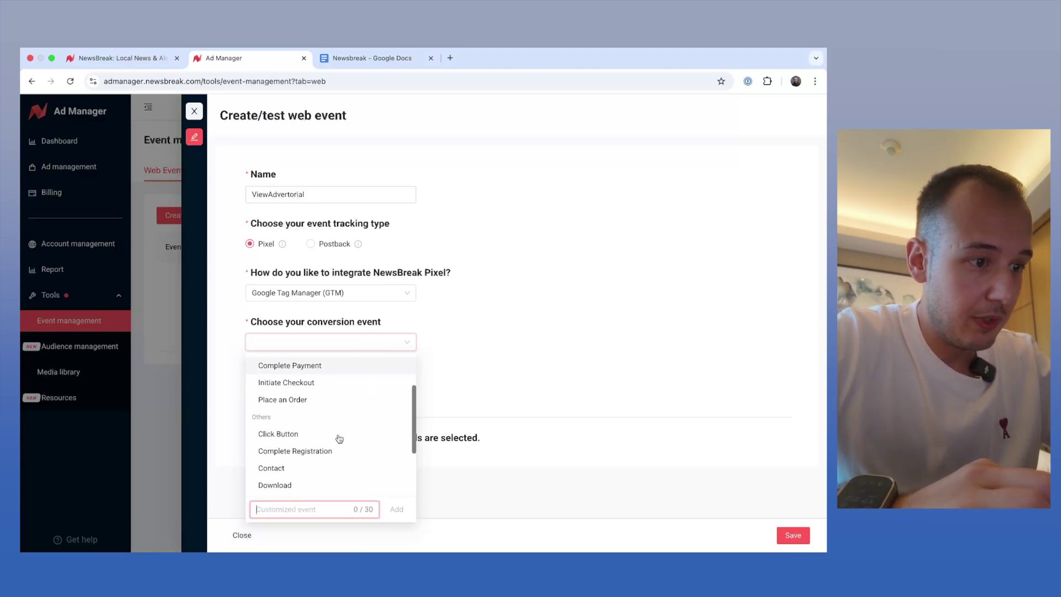
{"action": "scroll", "coordinate": [279, 456], "scroll_direction": "down", "scroll_amount": 2}
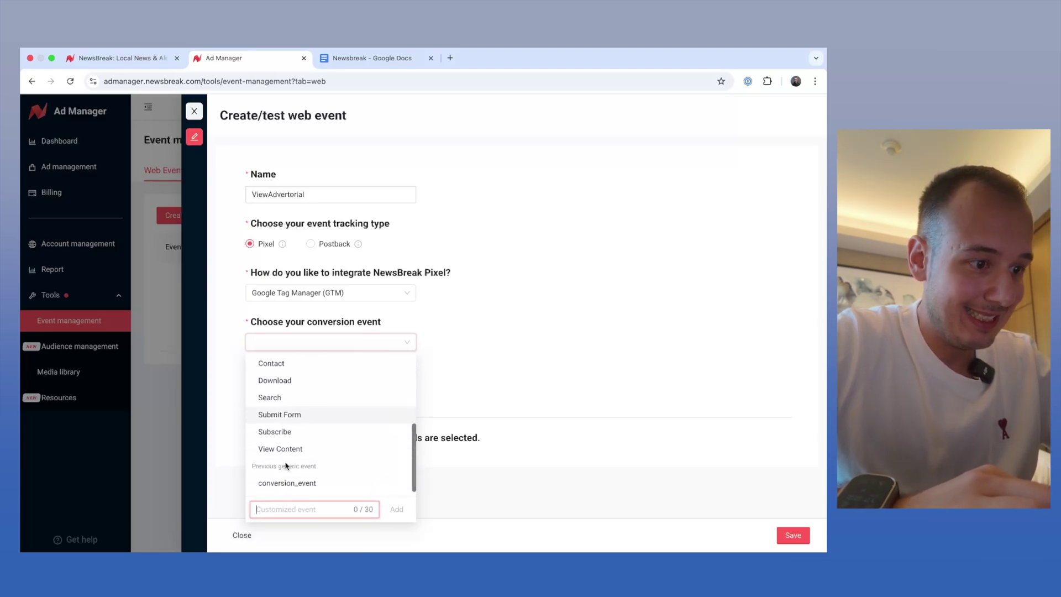
{"action": "left_click", "coordinate": [312, 448]}
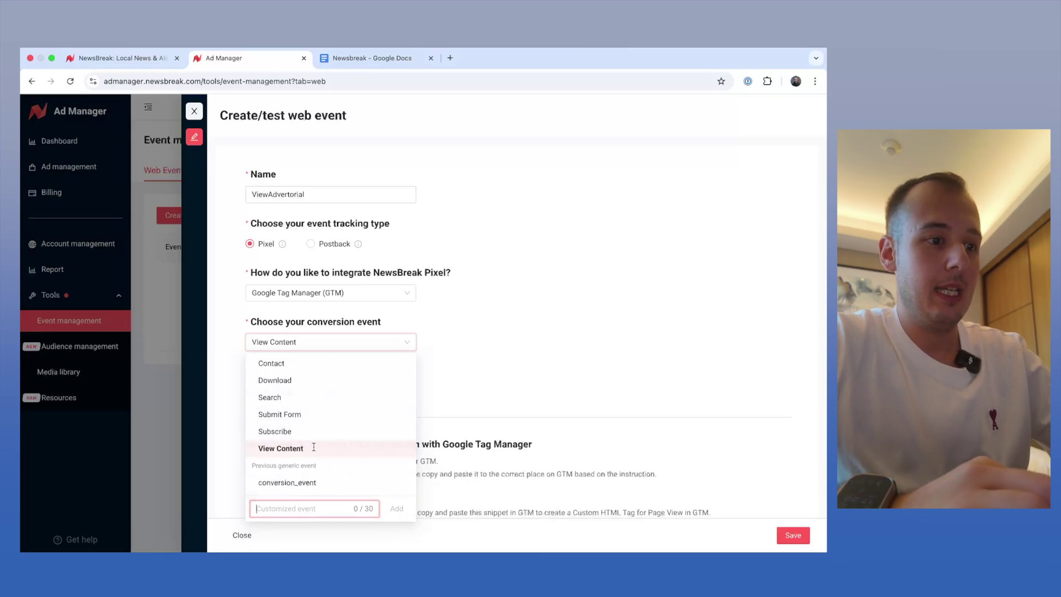
{"action": "scroll", "coordinate": [541, 371], "scroll_direction": "down", "scroll_amount": 3}
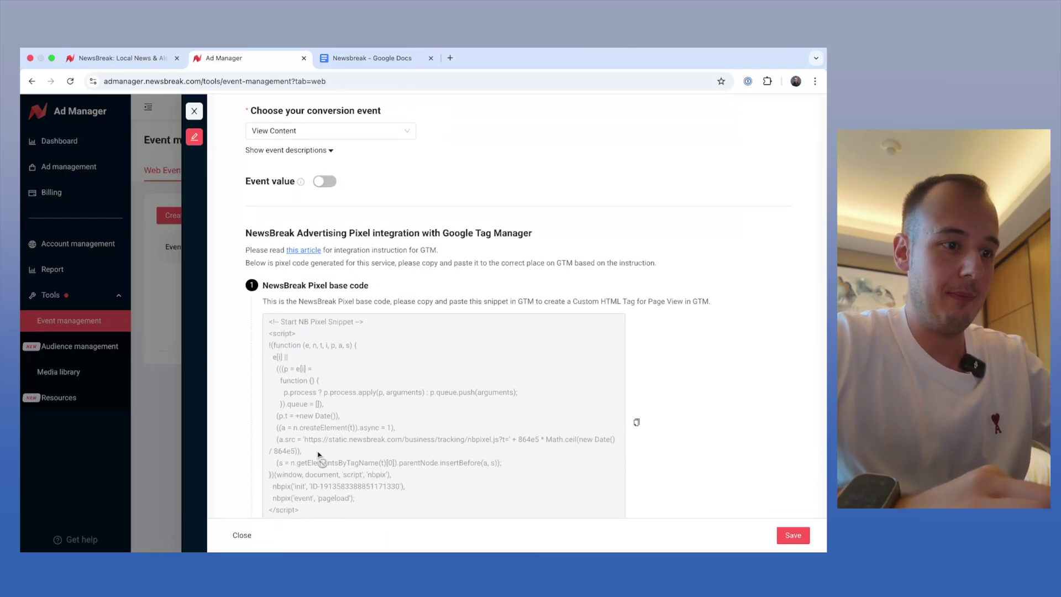
{"action": "scroll", "coordinate": [382, 370], "scroll_direction": "down", "scroll_amount": 3}
{"action": "scroll", "coordinate": [381, 370], "scroll_direction": "down", "scroll_amount": 7}
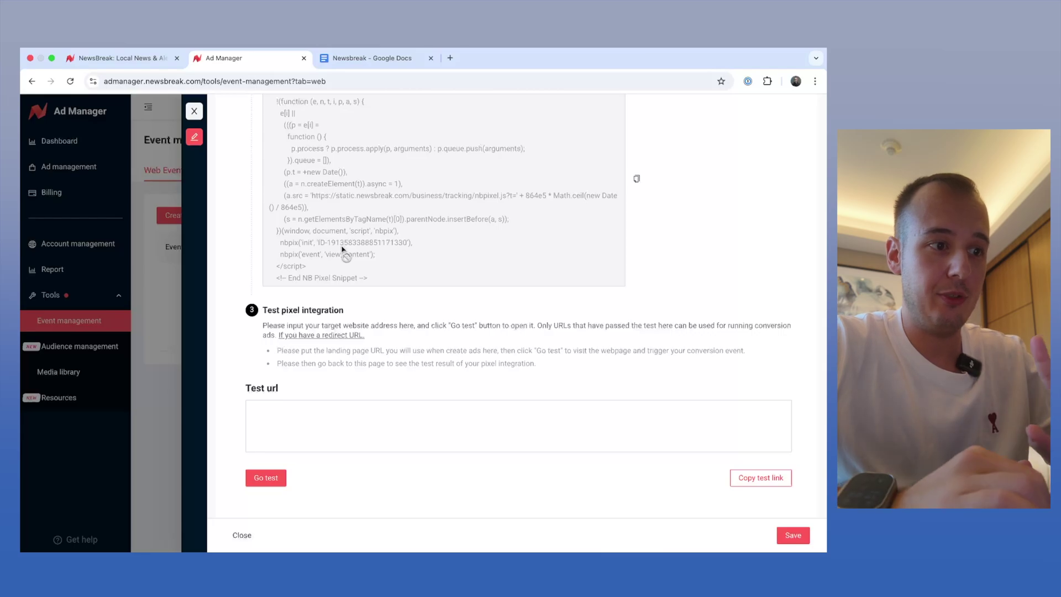
{"action": "scroll", "coordinate": [342, 250], "scroll_direction": "up", "scroll_amount": 15}
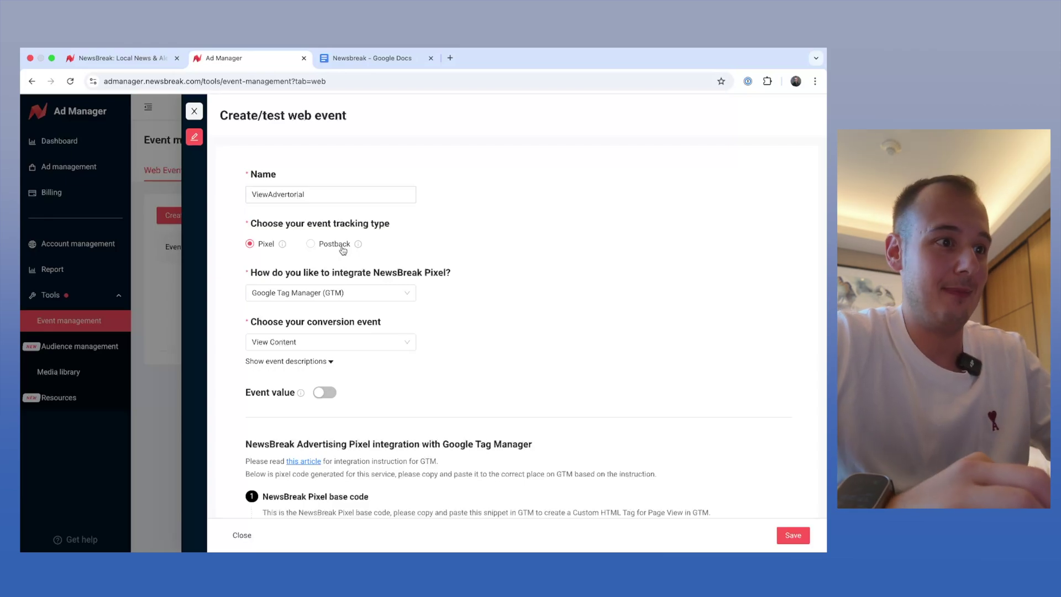
Close the web event form and add a ViewContent -> Advertorial line under Pixel in the notes.
{"action": "left_click", "coordinate": [194, 111]}
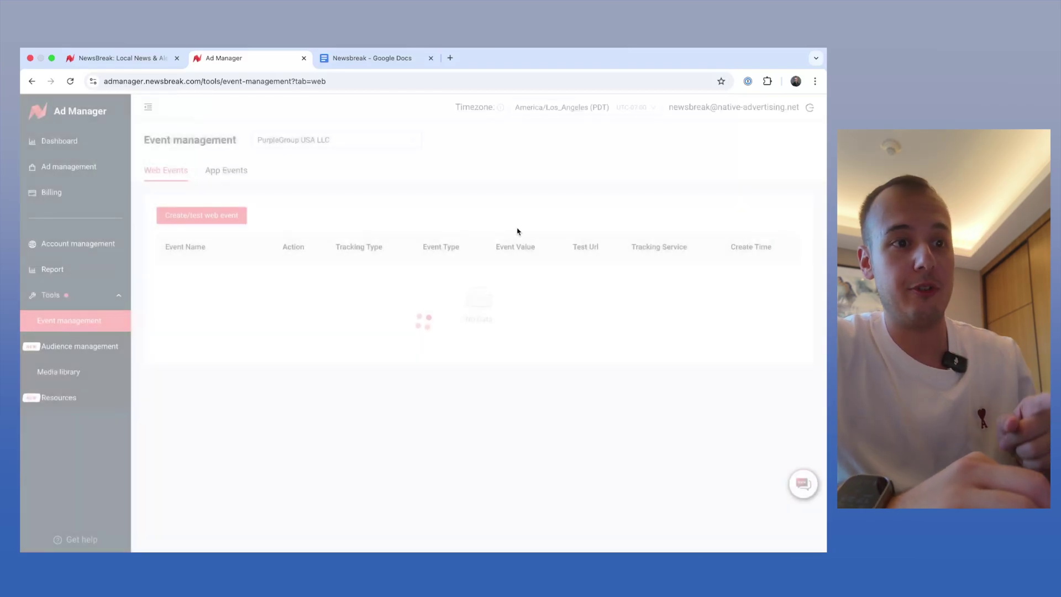
{"action": "left_click", "coordinate": [370, 60]}
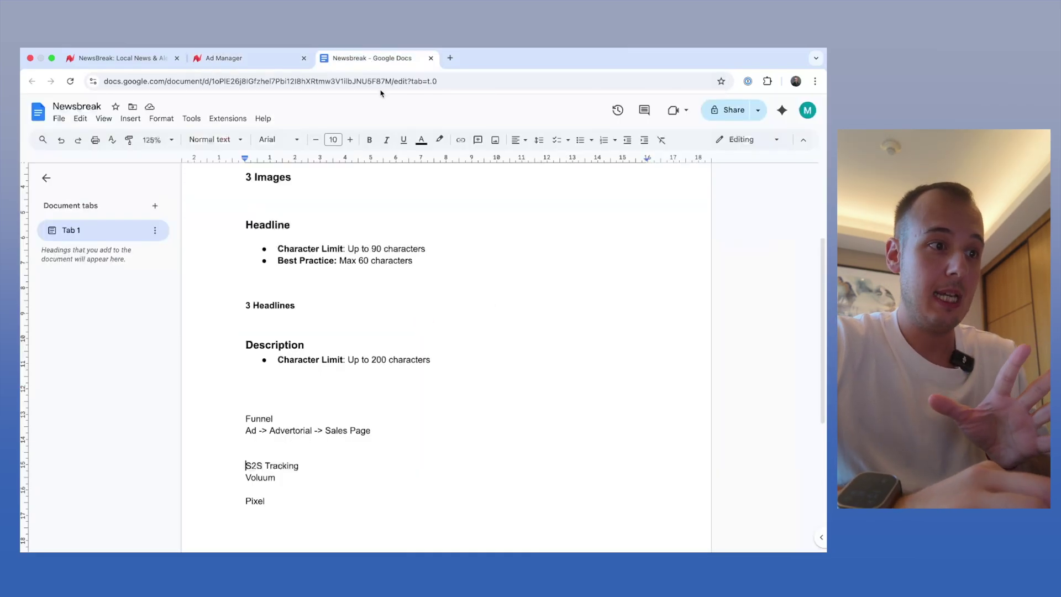
{"action": "scroll", "coordinate": [429, 317], "scroll_direction": "down", "scroll_amount": 5}
{"action": "left_click", "coordinate": [356, 353]}
{"action": "key", "text": "Return"}
{"action": "key", "text": "Return"}
{"action": "key", "text": "Return"}
{"action": "key", "text": "Return"}
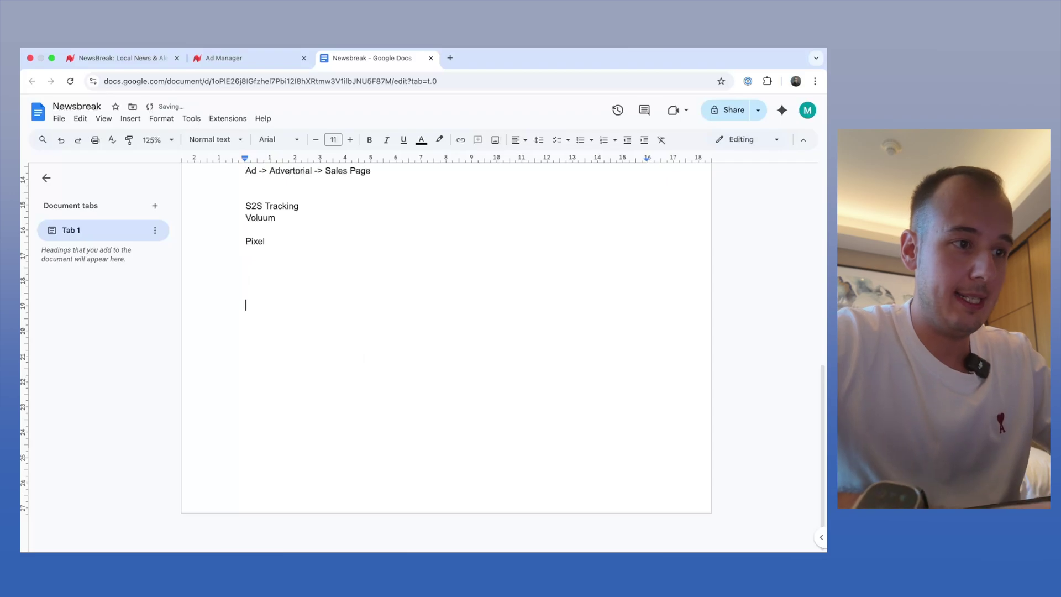
{"action": "type", "text": "ViewContent -> Advertorial"}
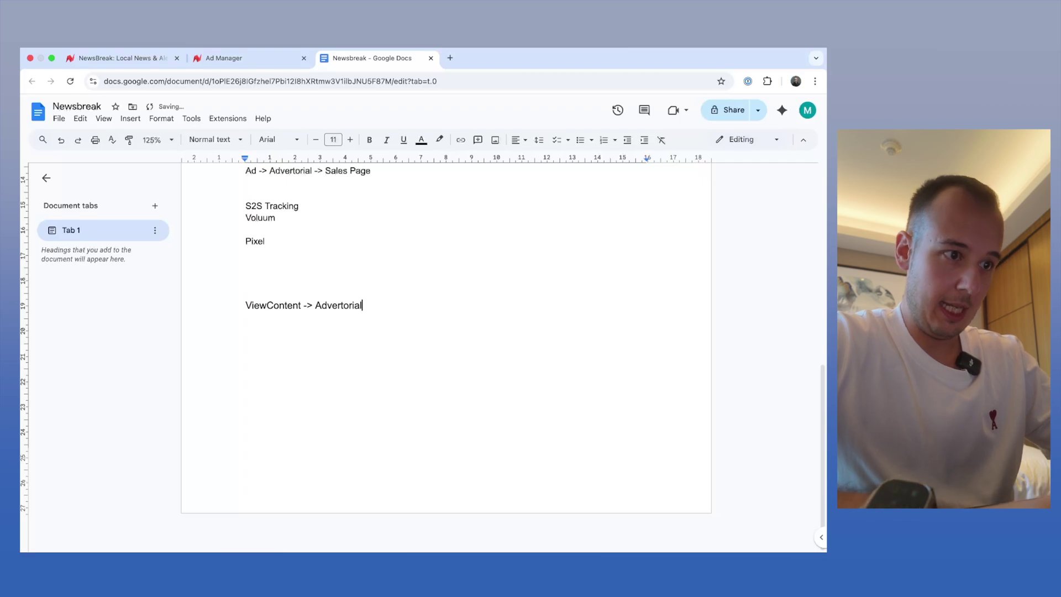
Add the line 'ViewPP -> Sales Page' below it.
{"action": "key", "text": "Return"}
{"action": "type", "text": "S"}
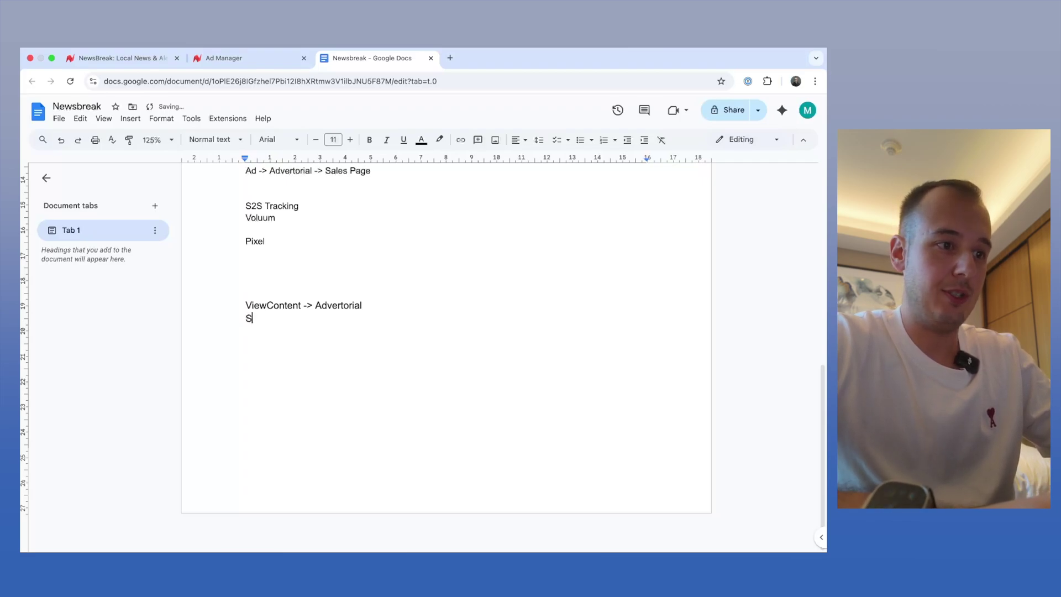
{"action": "type", "text": "ales Page"}
{"action": "left_click", "coordinate": [243, 320]}
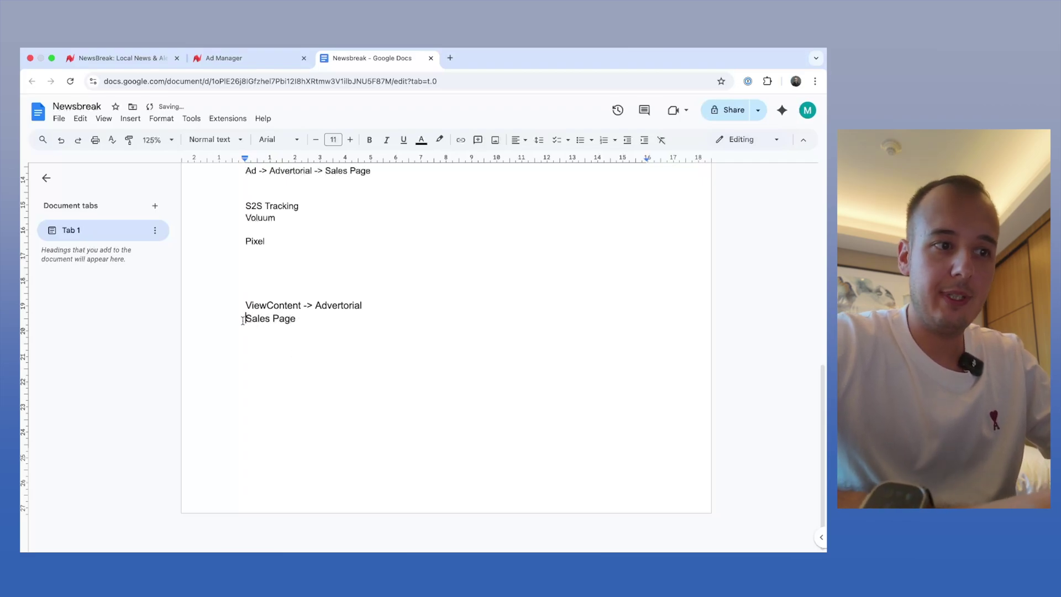
{"action": "type", "text": "View"}
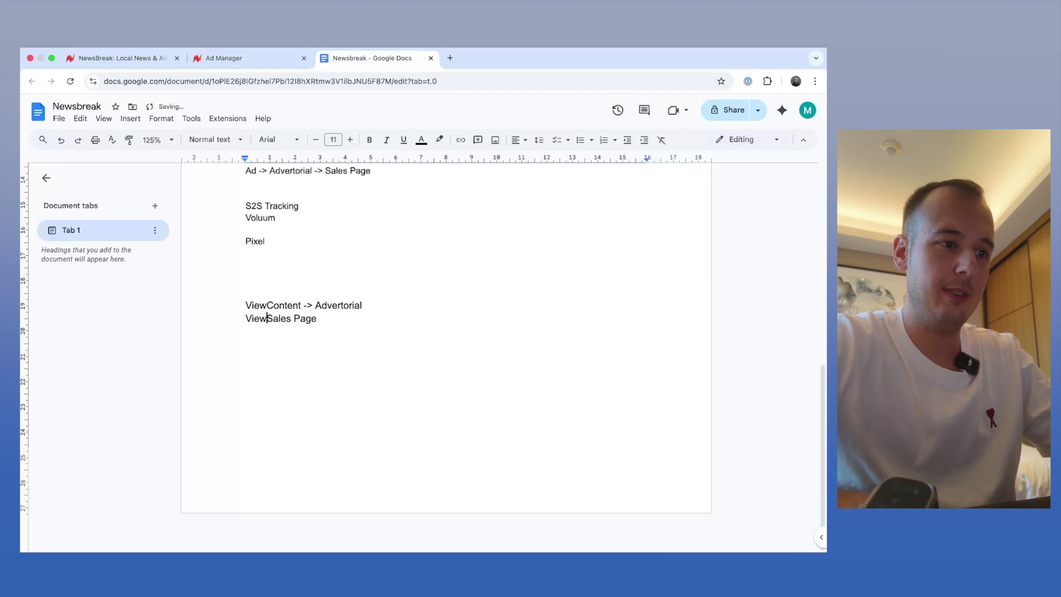
{"action": "type", "text": "Produ"}
{"action": "key", "text": "BackSpace"}
{"action": "key", "text": "BackSpace"}
{"action": "key", "text": "BackSpace"}
{"action": "key", "text": "BackSpace"}
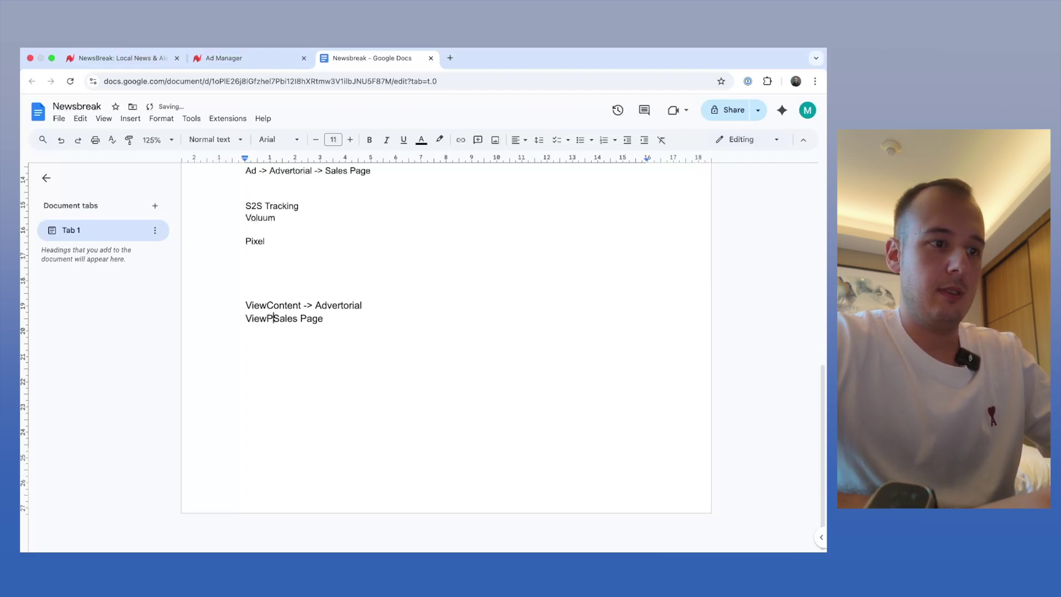
{"action": "type", "text": "P ->"}
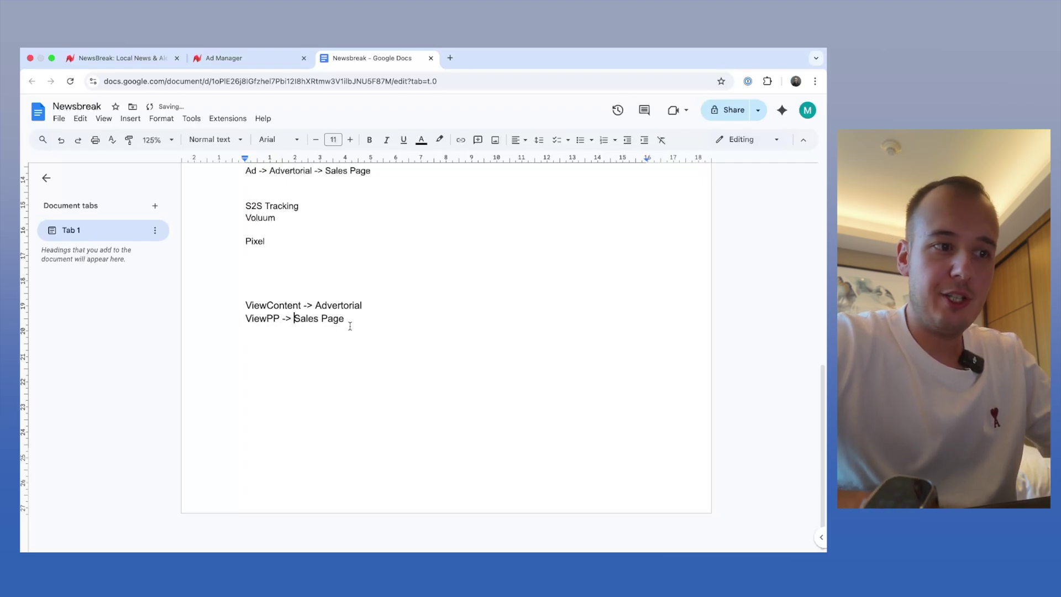
{"action": "left_click", "coordinate": [350, 326]}
Add 'Add to Cart' and 'Start Checkout' lines below ViewPP.
{"action": "key", "text": "Return"}
{"action": "key", "text": "Return"}
{"action": "type", "text": "Start "}
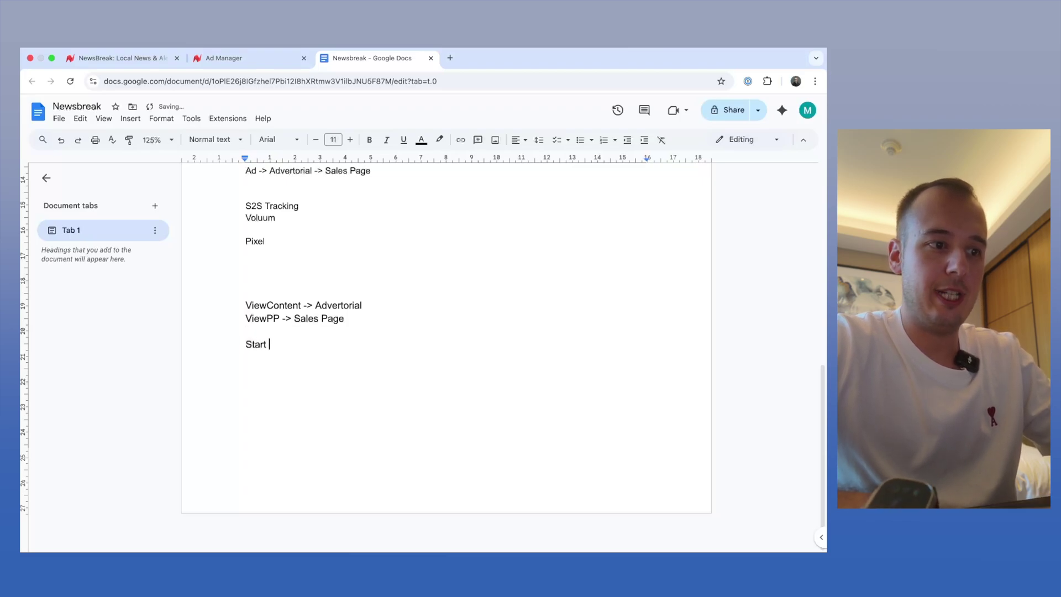
{"action": "type", "text": "Checkout"}
{"action": "key", "text": "Return"}
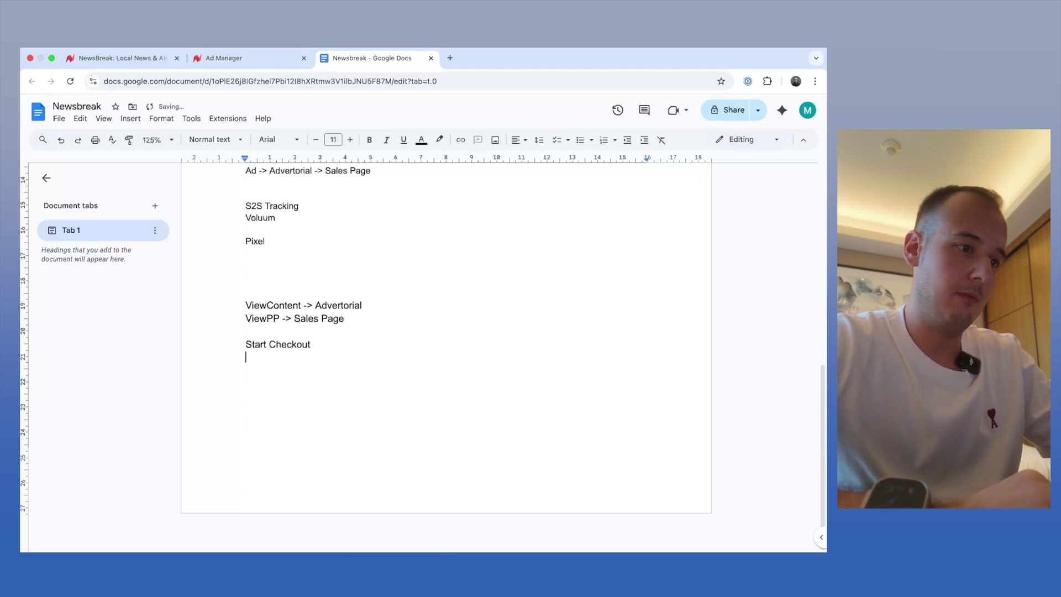
{"action": "left_click", "coordinate": [246, 345]}
{"action": "key", "text": "Return"}
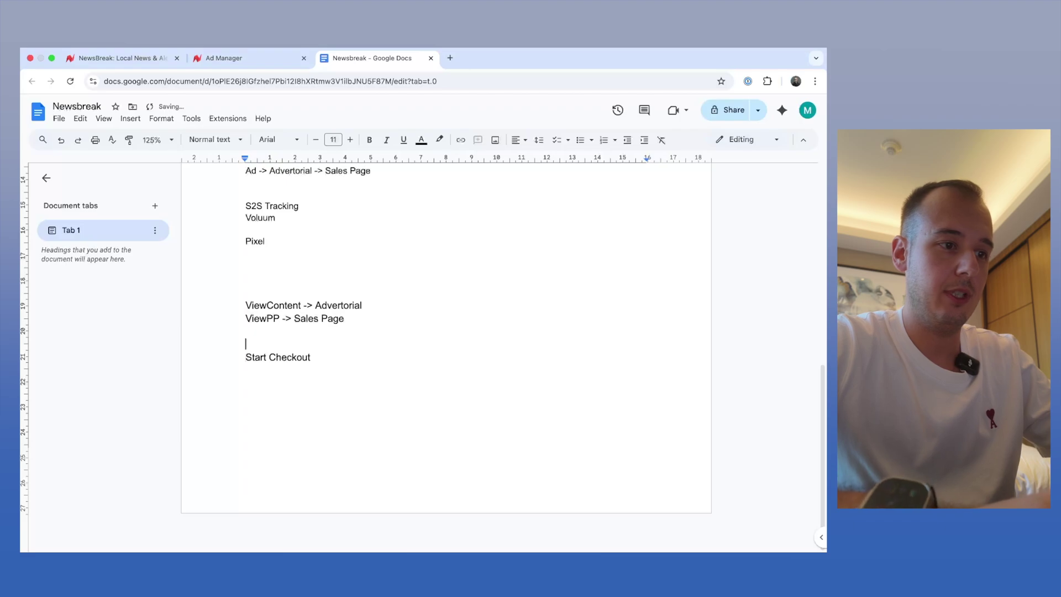
{"action": "type", "text": "Add to Ca"}
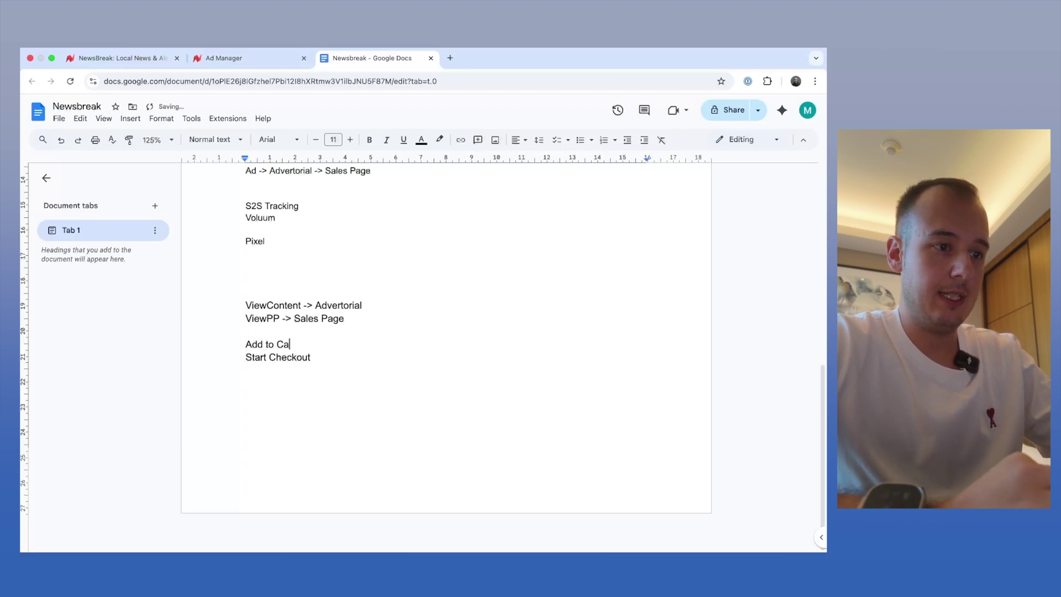
{"action": "type", "text": "rt"}
Add a final 'Purchase' line and return to the Ad Manager tab.
{"action": "left_click", "coordinate": [339, 358]}
{"action": "key", "text": "Return"}
{"action": "key", "text": "Return"}
{"action": "type", "text": "Purchase"}
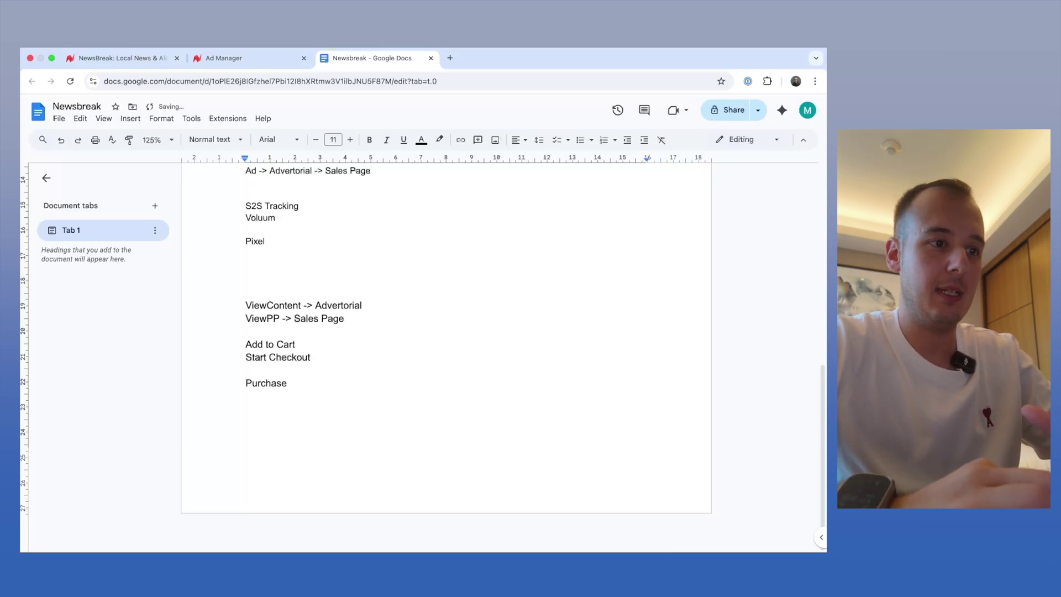
{"action": "key", "text": "ctrl+shift+Tab"}
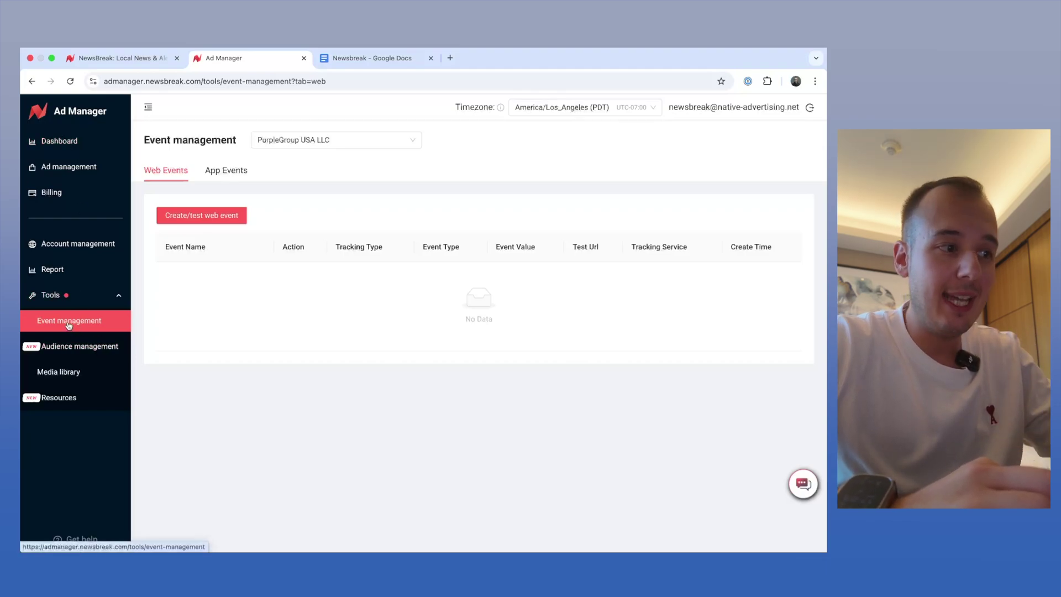
Go via Dashboard to Ad management and close the Algorithm upgrade announcement.
{"action": "left_click", "coordinate": [66, 144]}
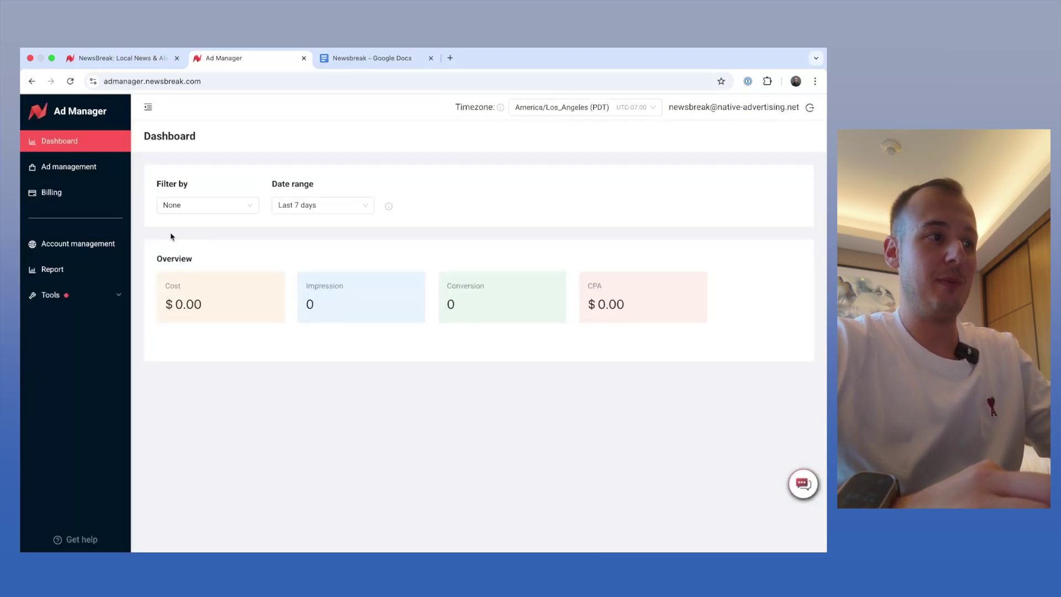
{"action": "left_click", "coordinate": [100, 168]}
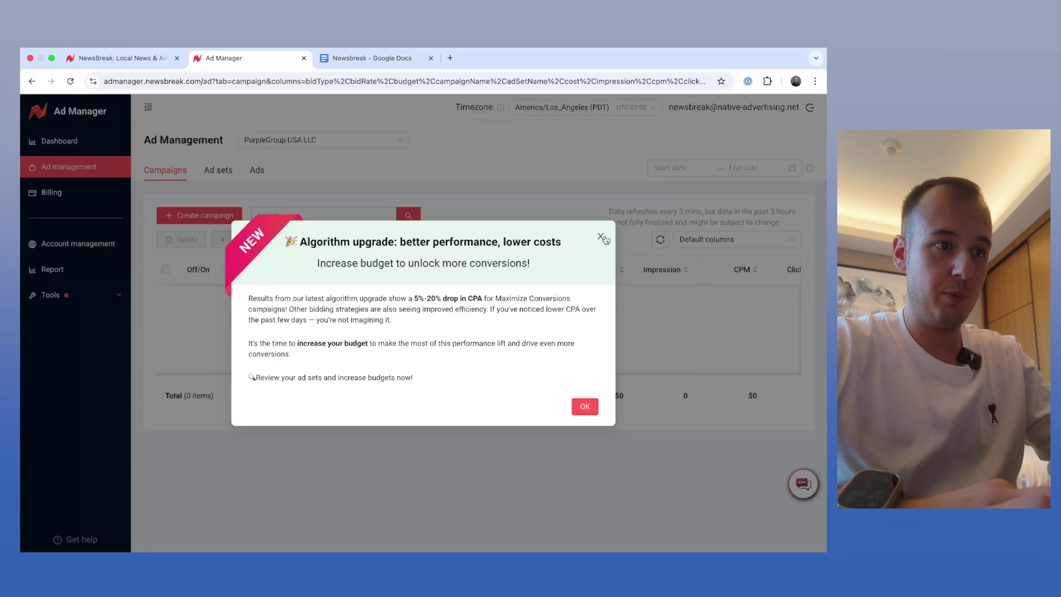
{"action": "left_click_drag", "start_coordinate": [322, 242], "coordinate": [534, 252]}
{"action": "left_click", "coordinate": [564, 270]}
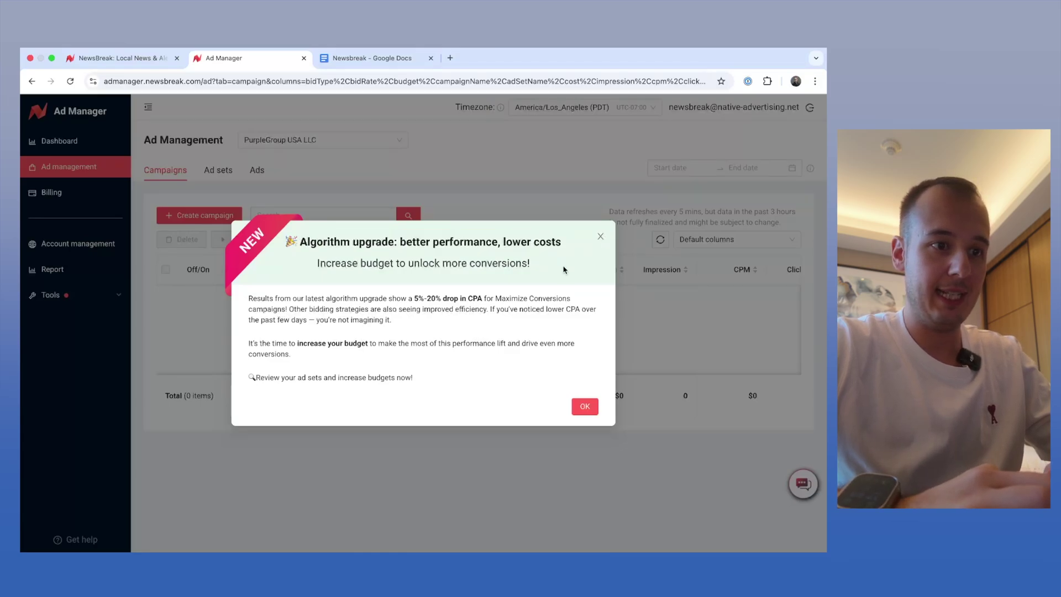
{"action": "left_click_drag", "start_coordinate": [409, 299], "coordinate": [531, 299]}
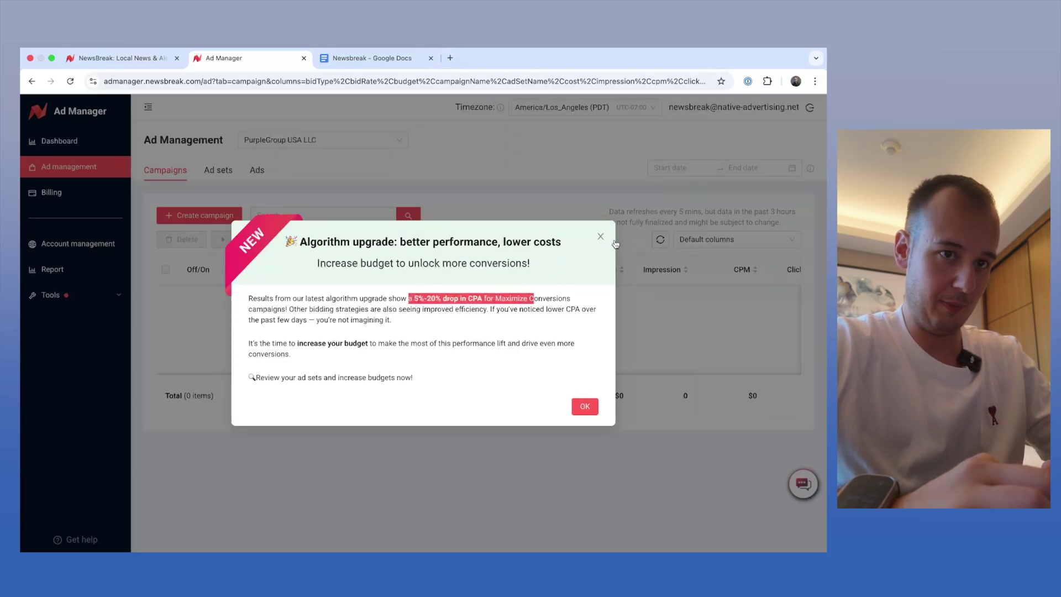
{"action": "left_click", "coordinate": [603, 238]}
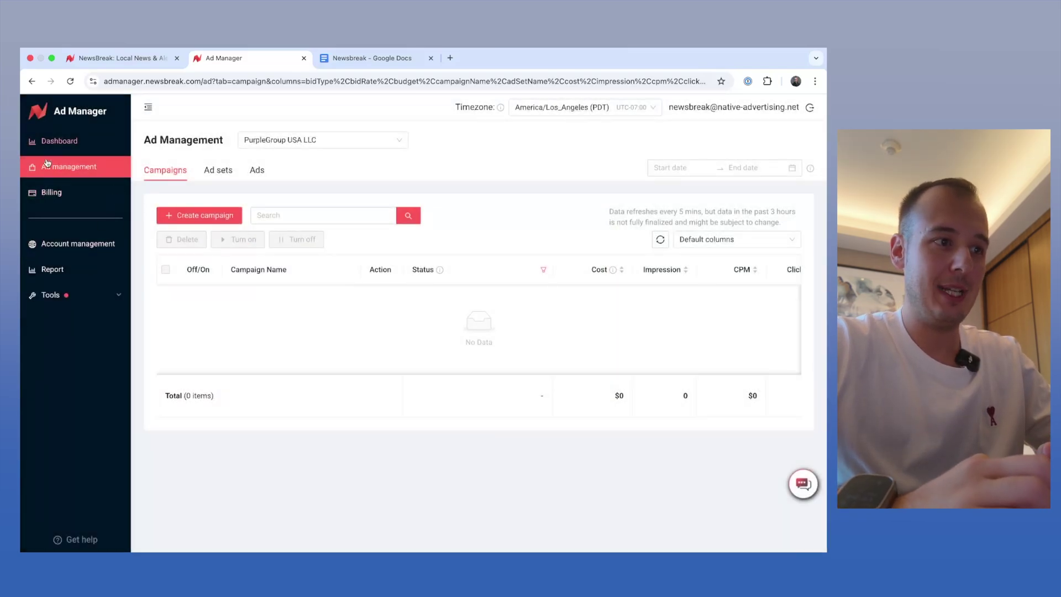
Create the 'YYYY-MM-DD Testcampaign' Website conversions campaign and save it.
{"action": "left_click", "coordinate": [215, 220]}
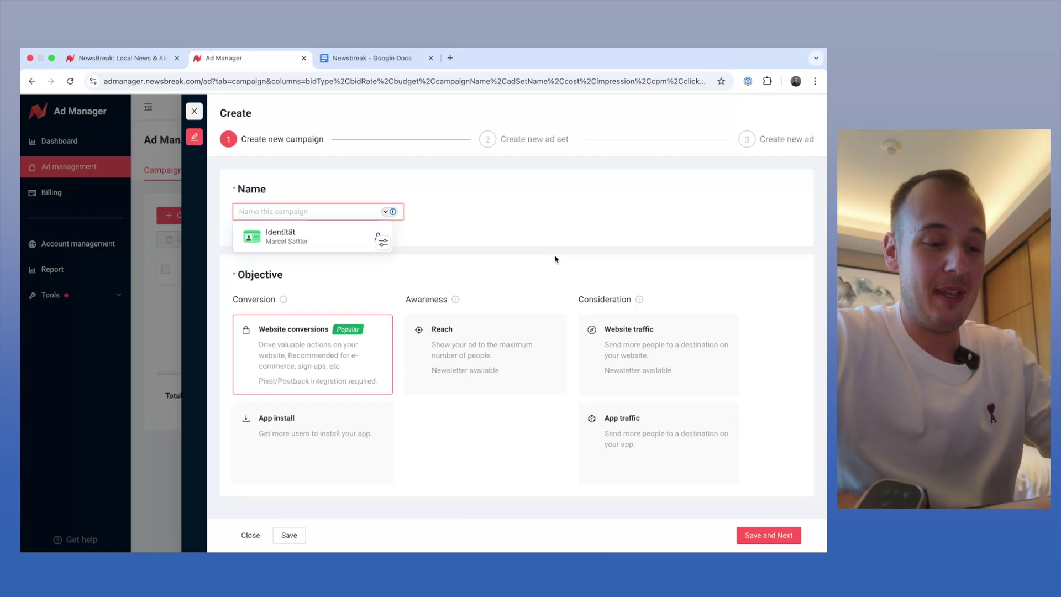
{"action": "type", "text": "YYYY-MM-DD Testcampaign"}
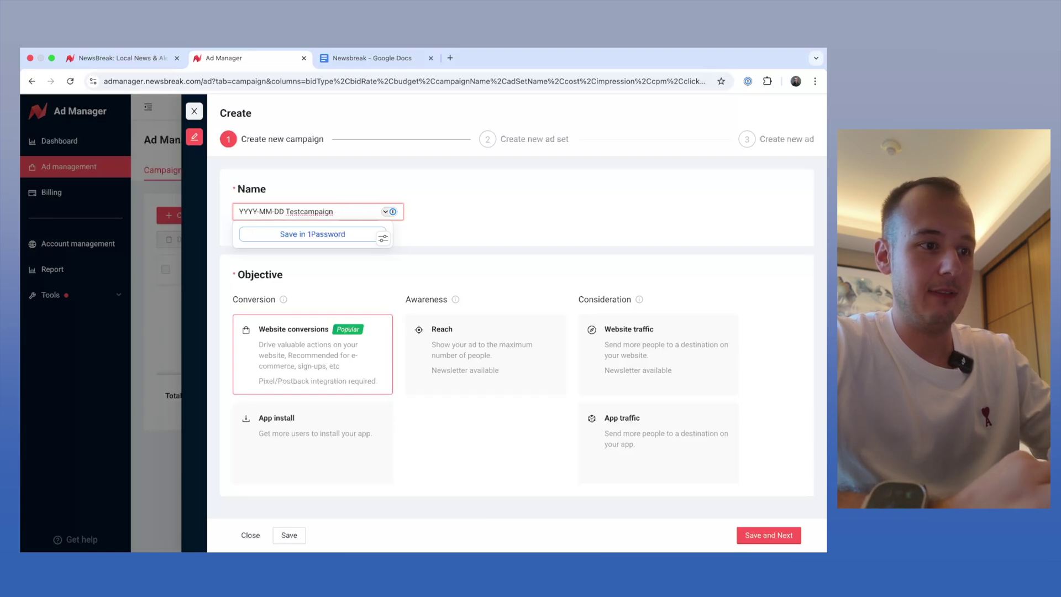
{"action": "left_click", "coordinate": [747, 272]}
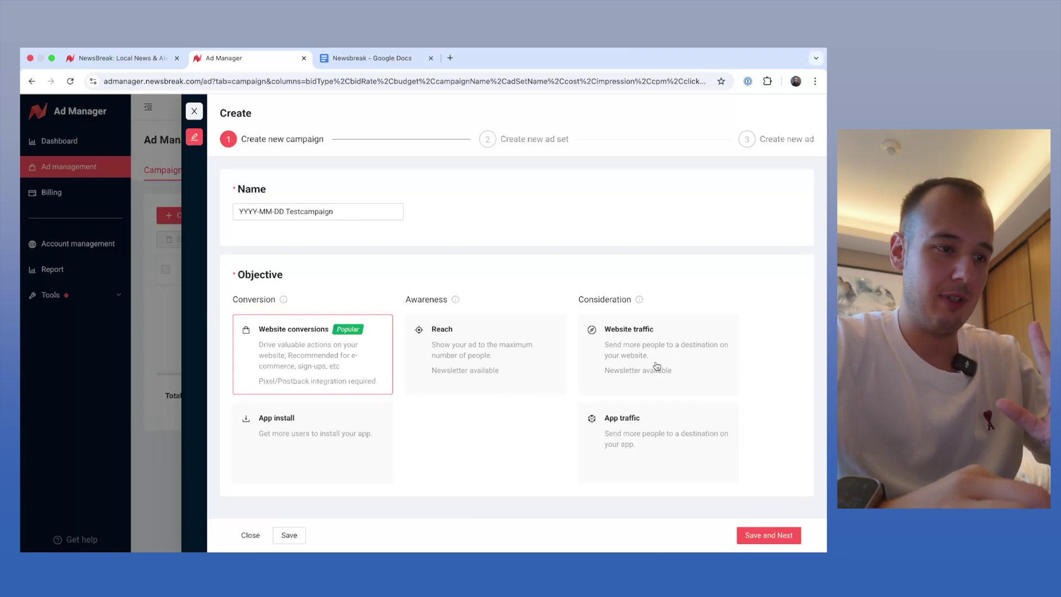
{"action": "left_click", "coordinate": [785, 538]}
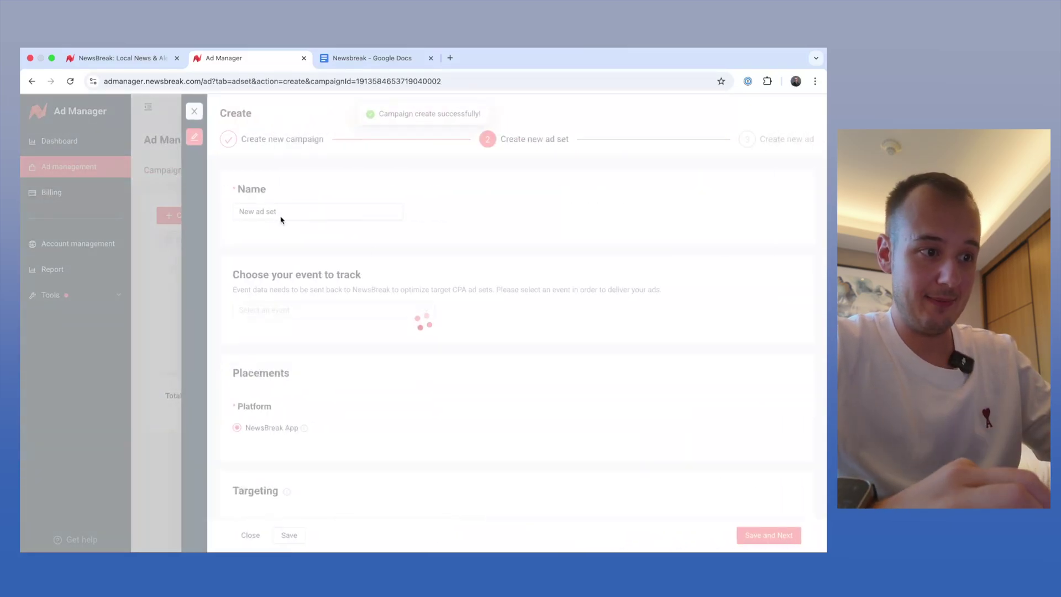
{"action": "left_click", "coordinate": [338, 311]}
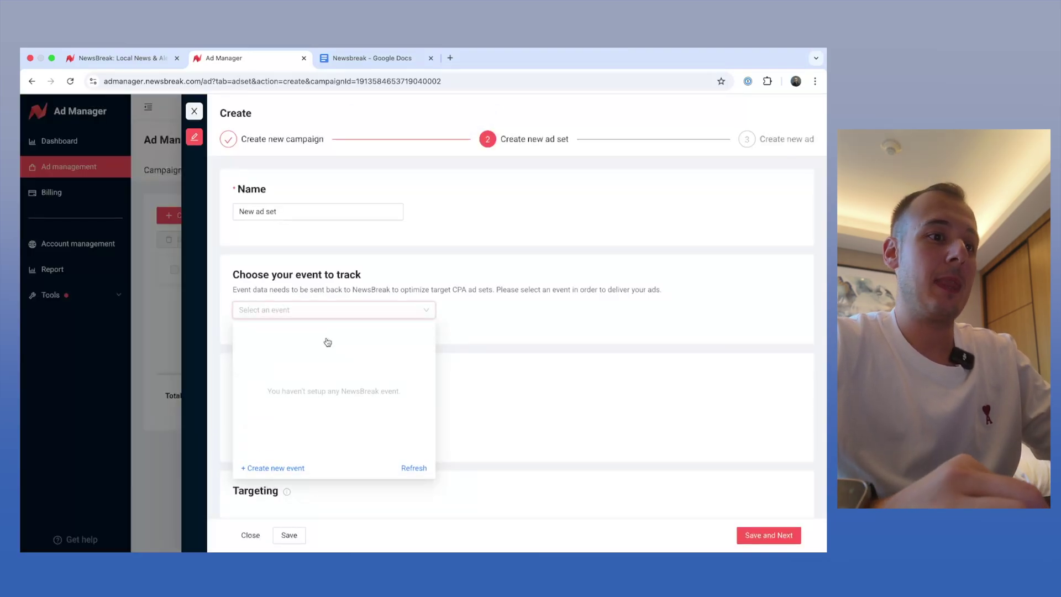
{"action": "left_click", "coordinate": [506, 343]}
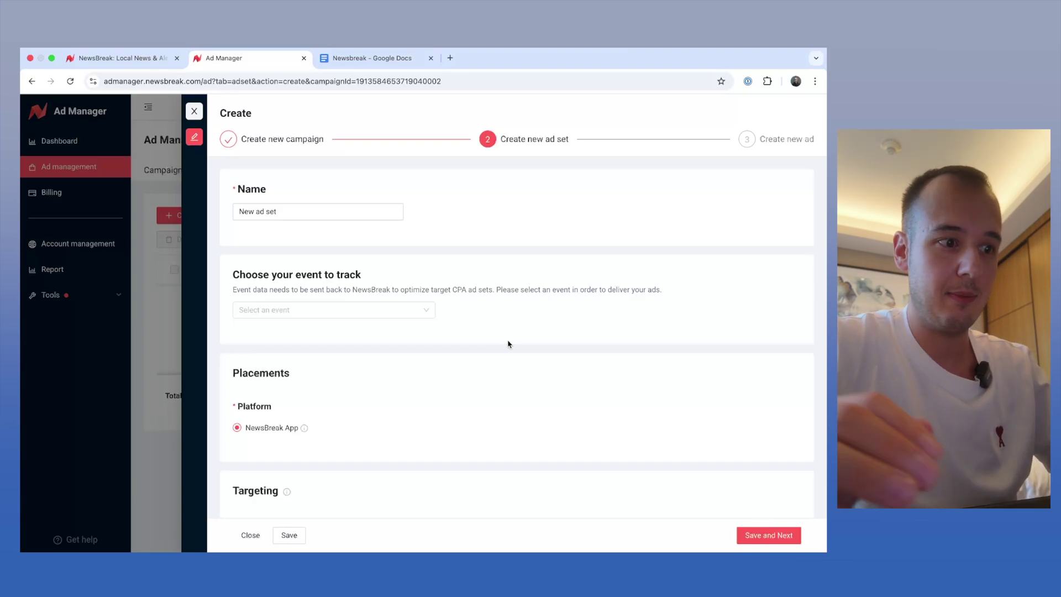
Select age groups 31-44, 45-64 and 65+, keeping language at Unlimited.
{"action": "scroll", "coordinate": [402, 374], "scroll_direction": "down", "scroll_amount": 5}
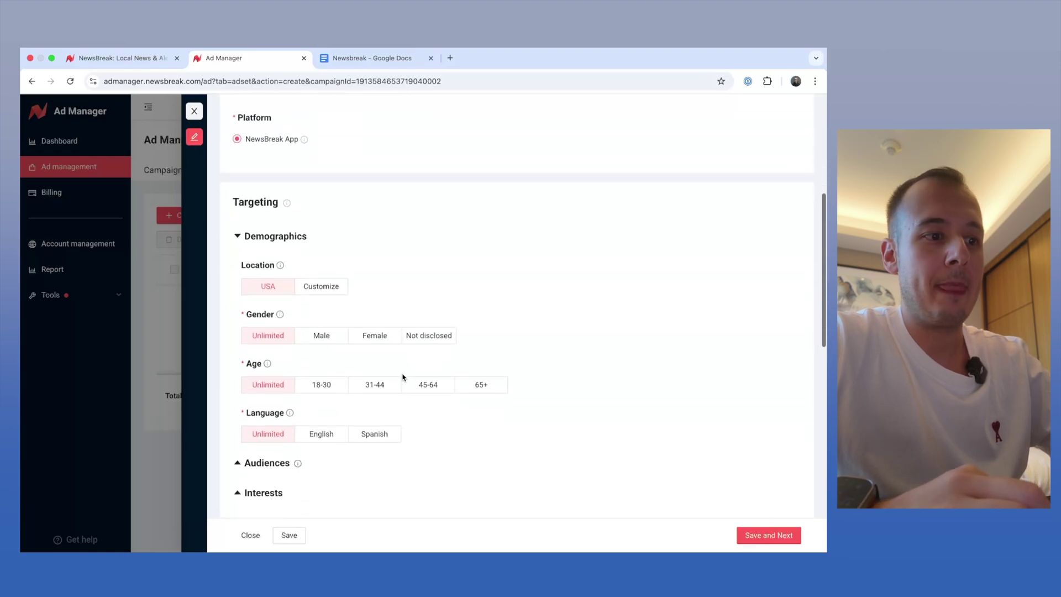
{"action": "left_click", "coordinate": [381, 386]}
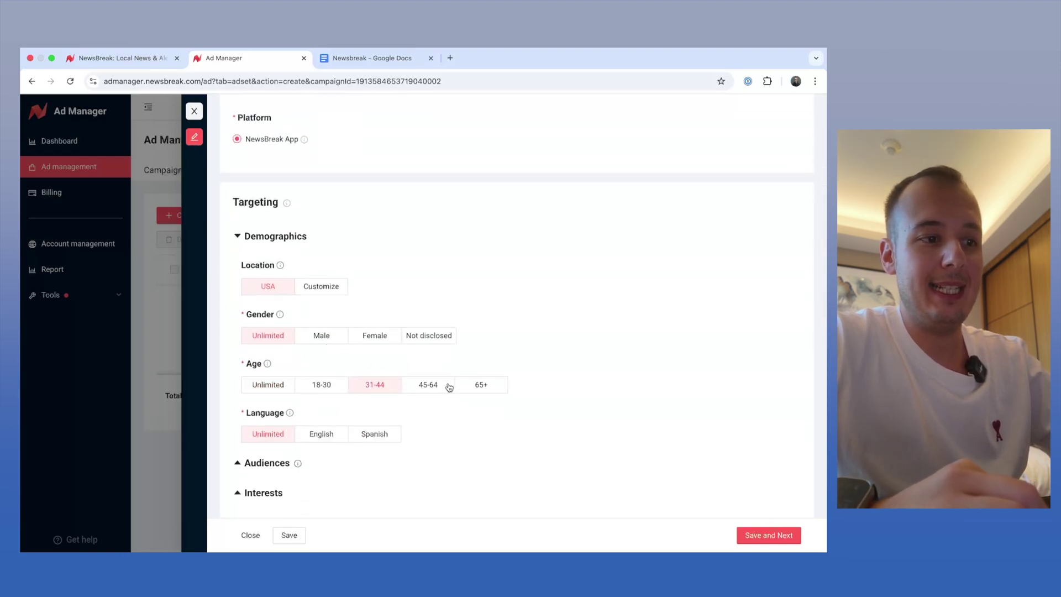
{"action": "left_click", "coordinate": [449, 387]}
{"action": "left_click", "coordinate": [492, 385]}
{"action": "scroll", "coordinate": [494, 384], "scroll_direction": "down", "scroll_amount": 2}
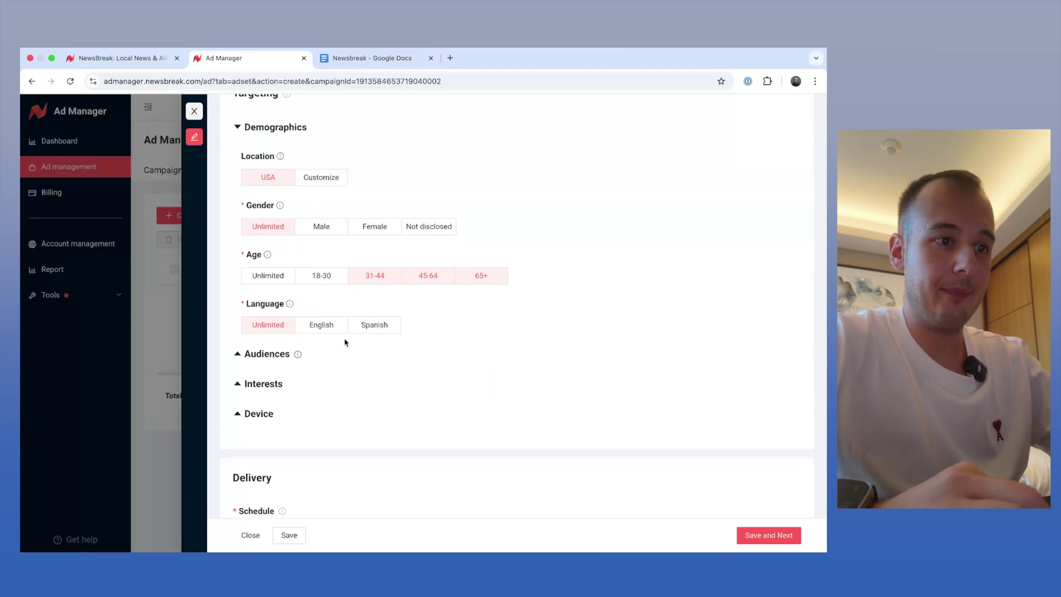
{"action": "left_click", "coordinate": [378, 331]}
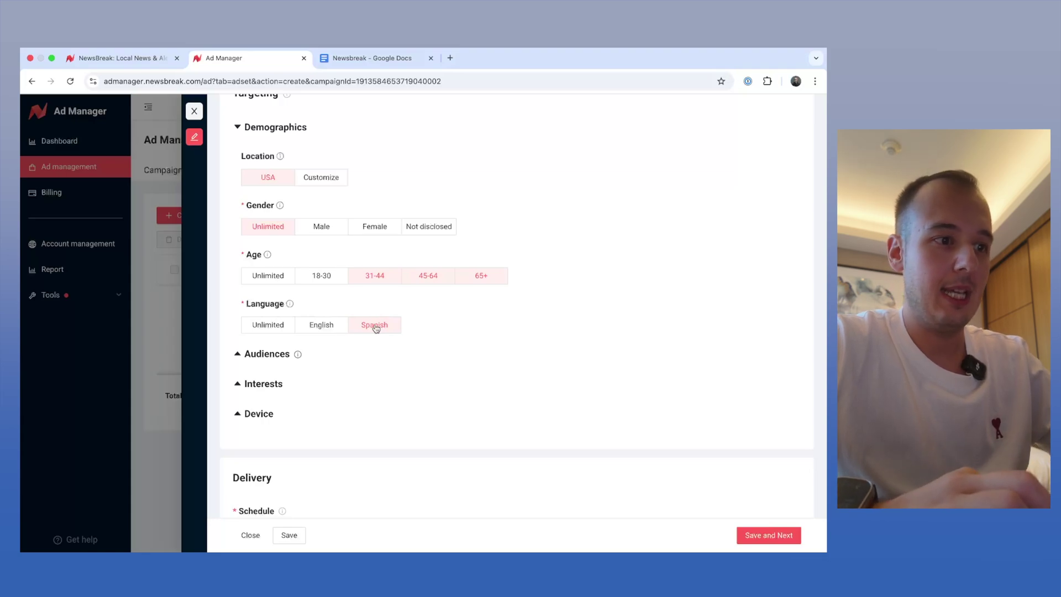
{"action": "left_click", "coordinate": [259, 331]}
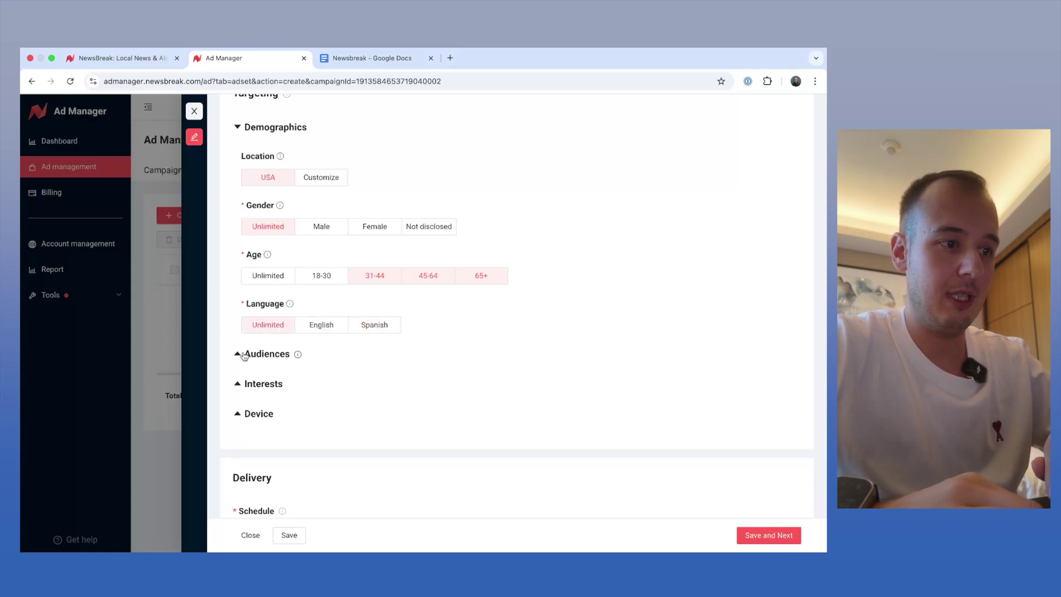
Expand Audiences, Interests and Device targeting and check the empty audience list.
{"action": "left_click", "coordinate": [250, 354]}
{"action": "scroll", "coordinate": [265, 387], "scroll_direction": "down", "scroll_amount": 3}
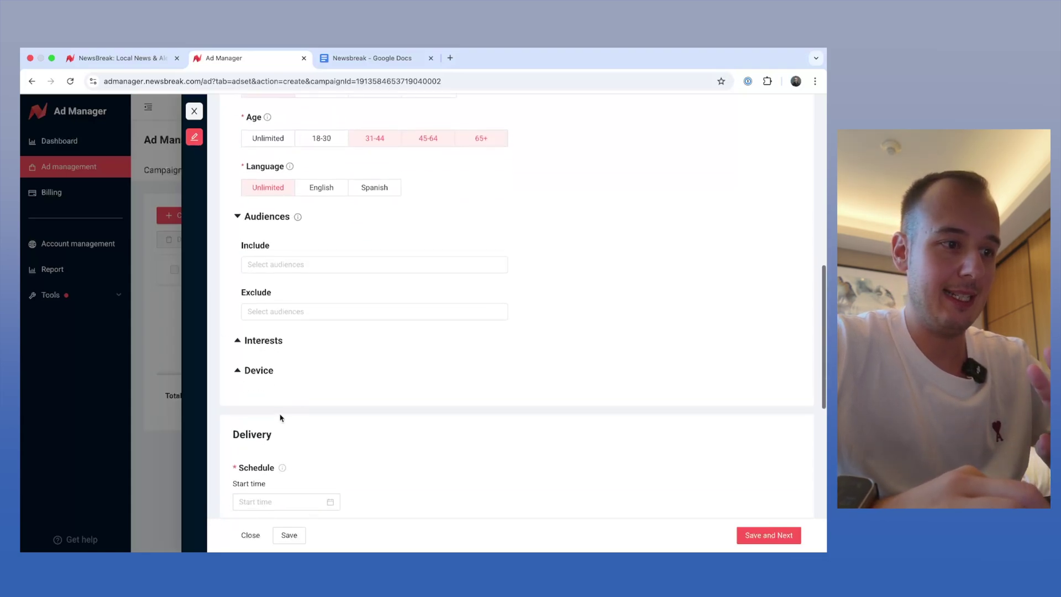
{"action": "left_click", "coordinate": [238, 341]}
{"action": "left_click", "coordinate": [247, 421]}
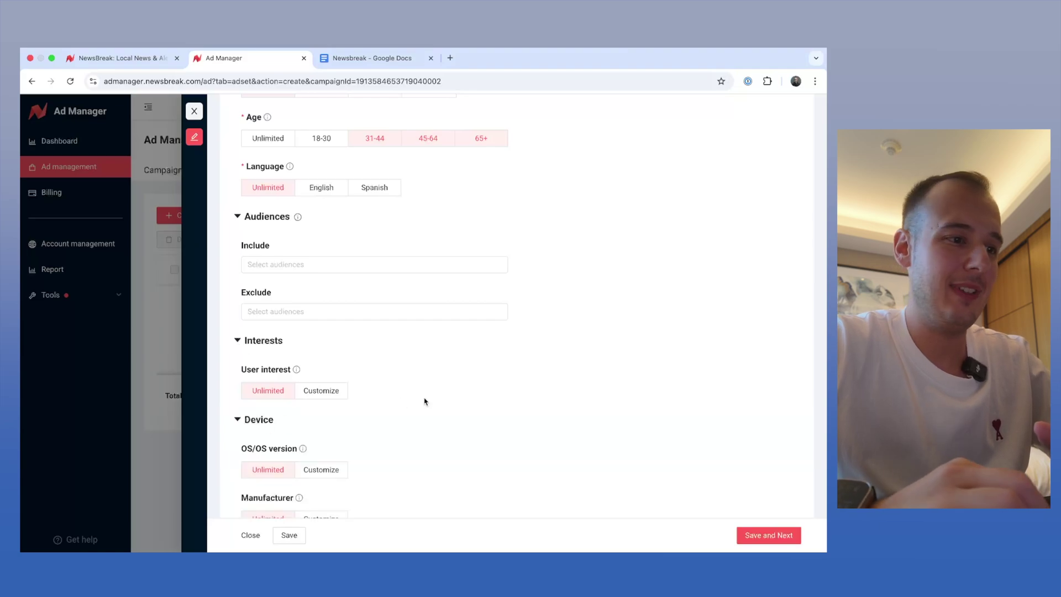
{"action": "scroll", "coordinate": [423, 400], "scroll_direction": "down", "scroll_amount": 2}
{"action": "scroll", "coordinate": [423, 400], "scroll_direction": "up", "scroll_amount": 2}
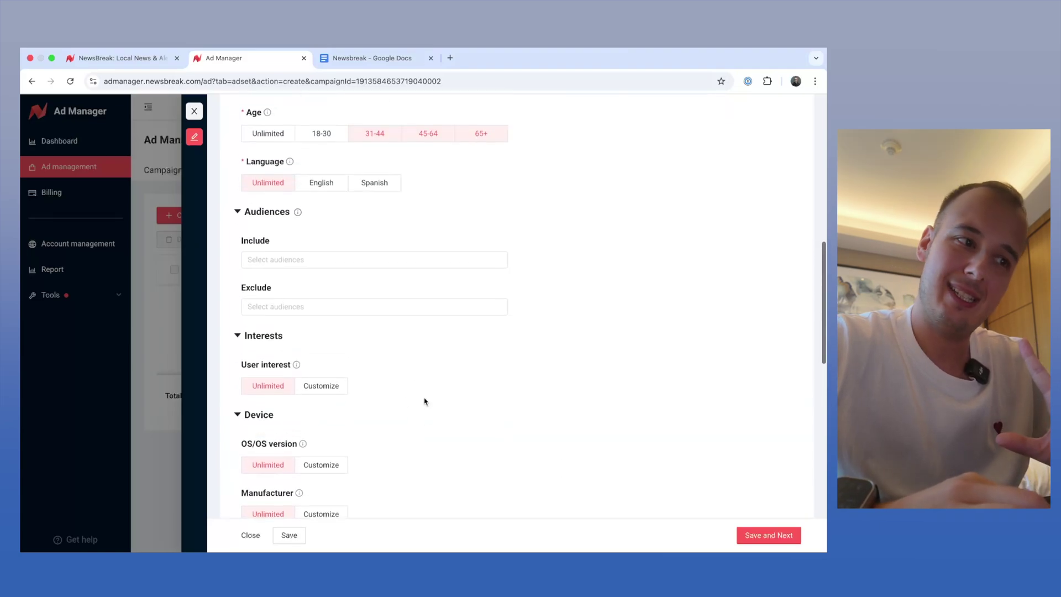
{"action": "left_click", "coordinate": [293, 260]}
{"action": "left_click", "coordinate": [590, 237]}
Customize OS version to include all Android versions.
{"action": "scroll", "coordinate": [589, 237], "scroll_direction": "down", "scroll_amount": 3}
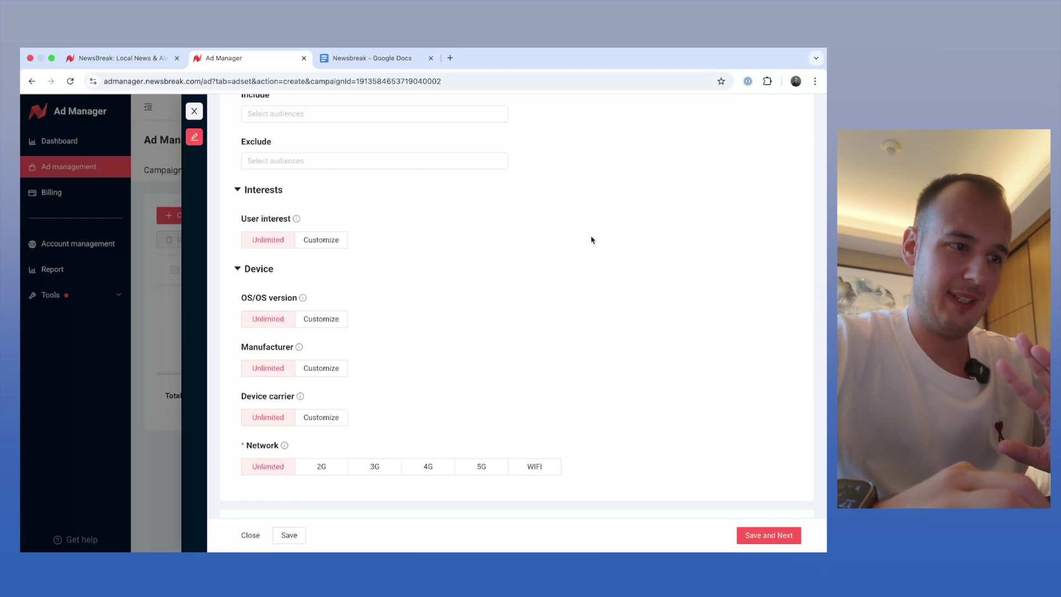
{"action": "left_click", "coordinate": [319, 324]}
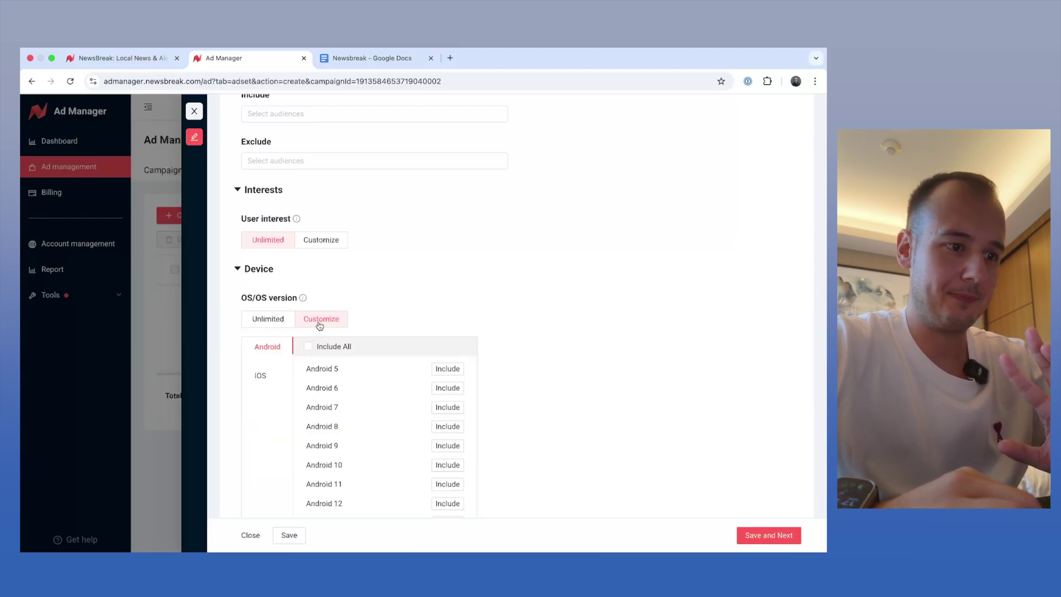
{"action": "scroll", "coordinate": [485, 355], "scroll_direction": "down", "scroll_amount": 3}
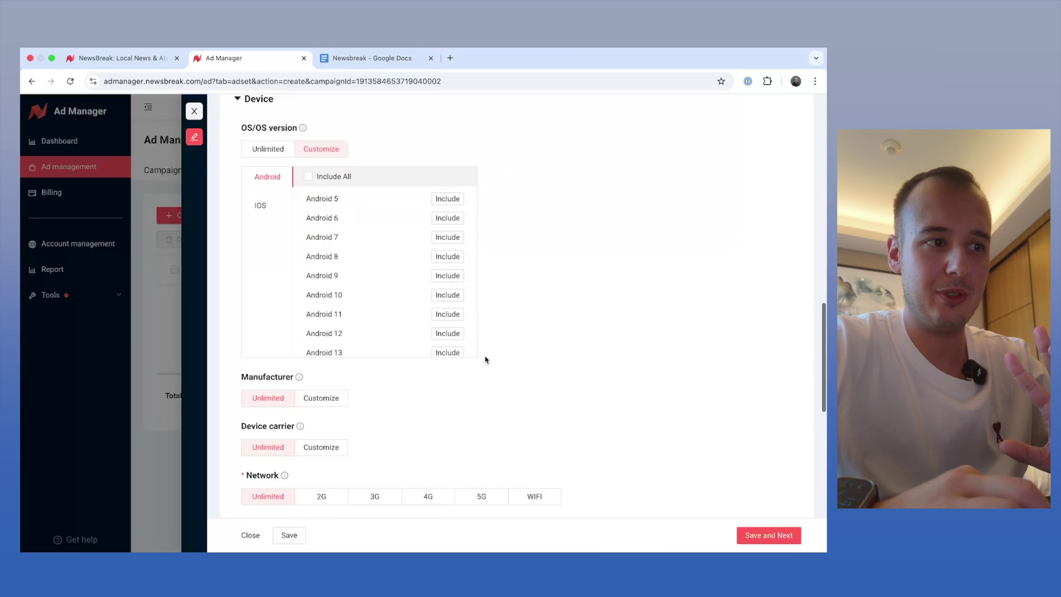
{"action": "scroll", "coordinate": [485, 359], "scroll_direction": "up", "scroll_amount": 1}
{"action": "left_click", "coordinate": [307, 241]}
Rename the ad set to 'Android'.
{"action": "left_click", "coordinate": [652, 162]}
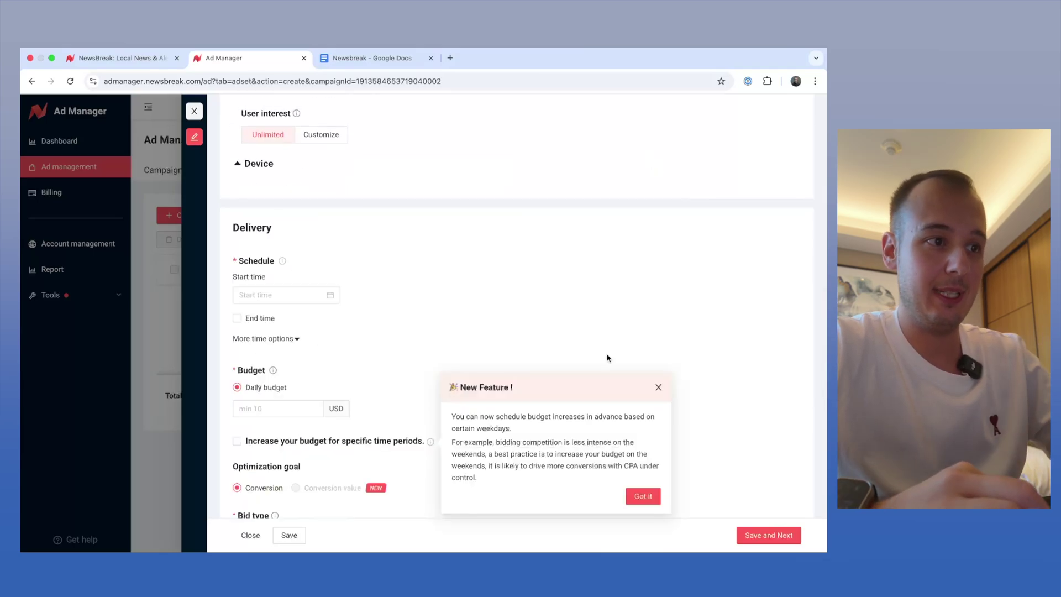
{"action": "scroll", "coordinate": [608, 356], "scroll_direction": "up", "scroll_amount": 15}
{"action": "triple_click", "coordinate": [290, 211]}
{"action": "type", "text": "A"}
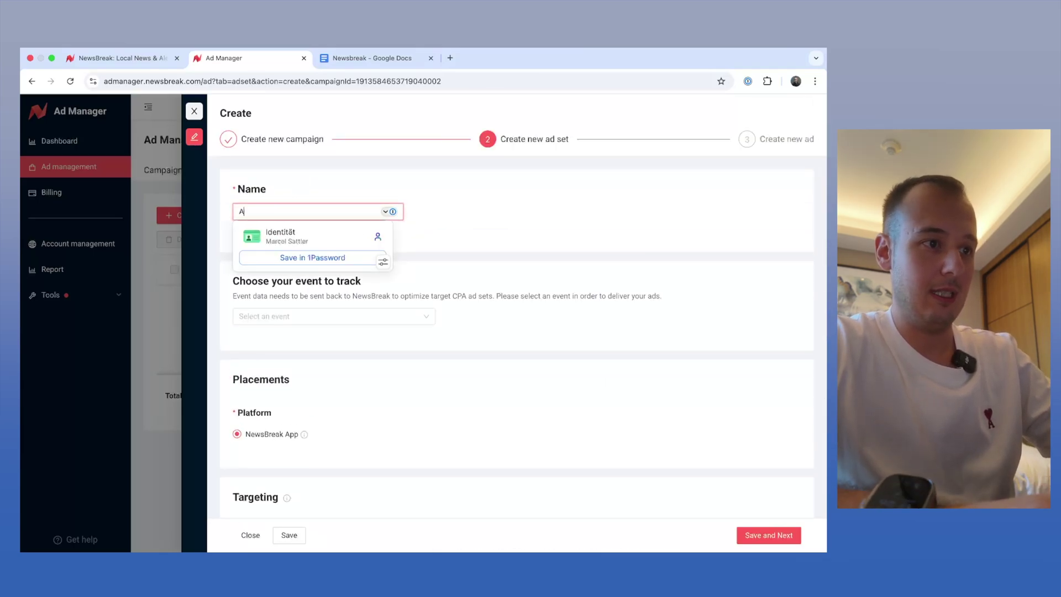
{"action": "type", "text": "ndroid"}
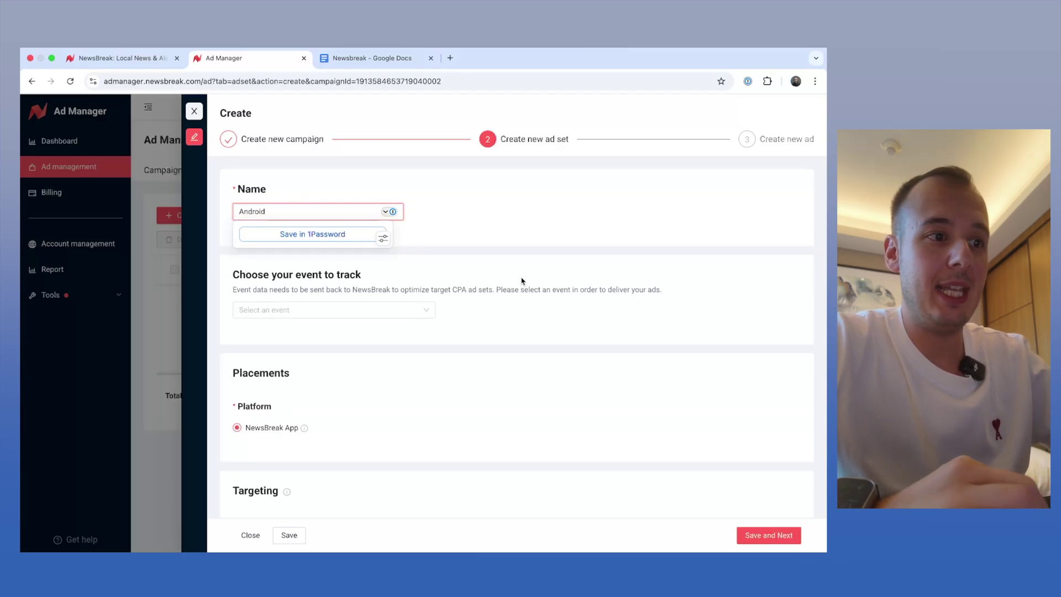
{"action": "key", "text": "Tab"}
Close the New Feature budget notice and re-expand Device targeting to check Android versions.
{"action": "scroll", "coordinate": [574, 412], "scroll_direction": "down", "scroll_amount": 1}
{"action": "scroll", "coordinate": [574, 412], "scroll_direction": "down", "scroll_amount": 10}
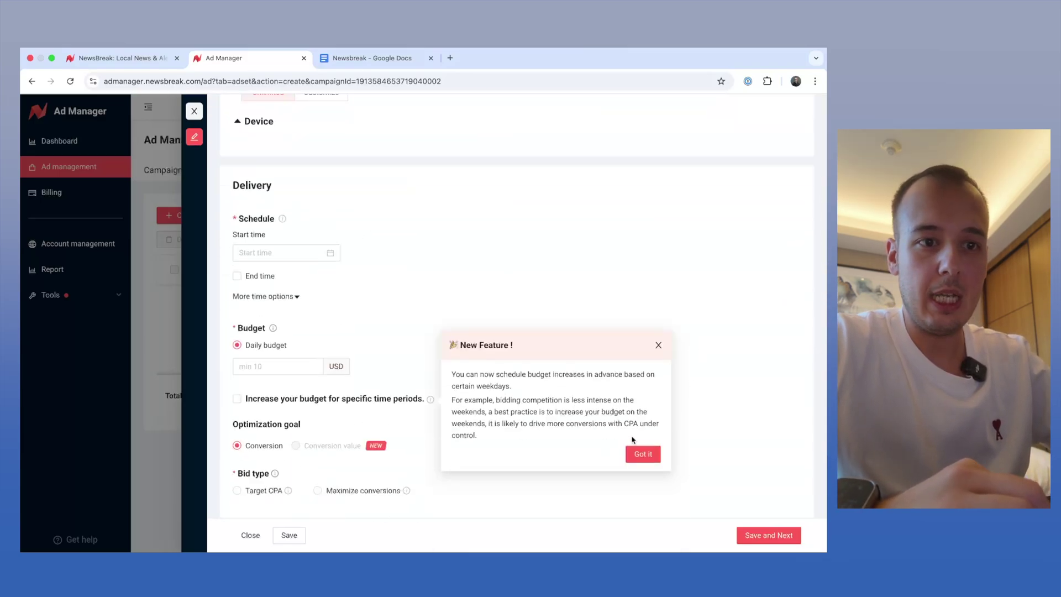
{"action": "left_click", "coordinate": [658, 346]}
{"action": "scroll", "coordinate": [453, 341], "scroll_direction": "down", "scroll_amount": 4}
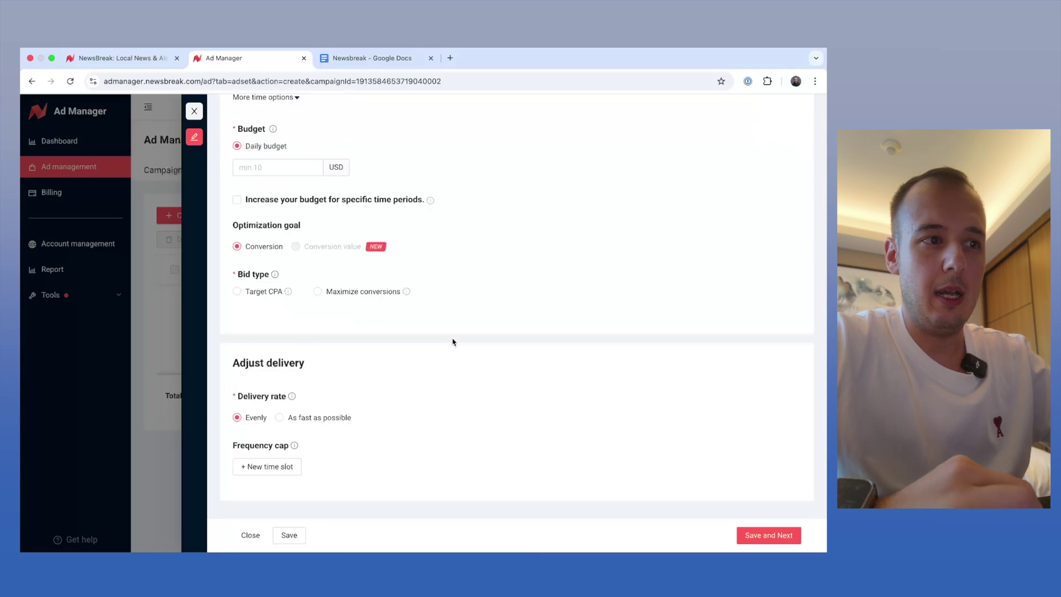
{"action": "scroll", "coordinate": [452, 341], "scroll_direction": "up", "scroll_amount": 10}
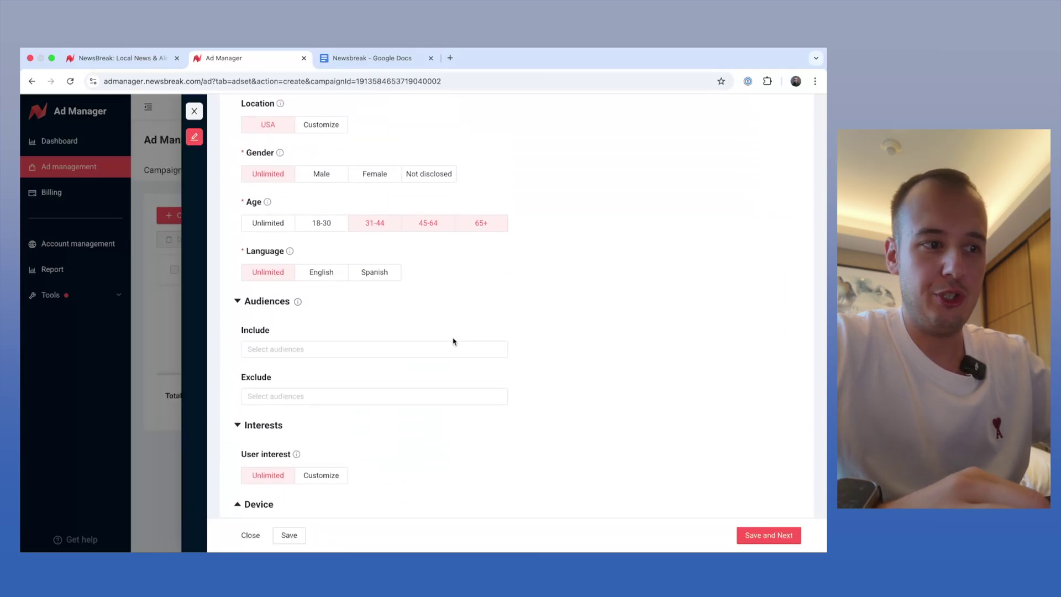
{"action": "scroll", "coordinate": [562, 426], "scroll_direction": "down", "scroll_amount": 3}
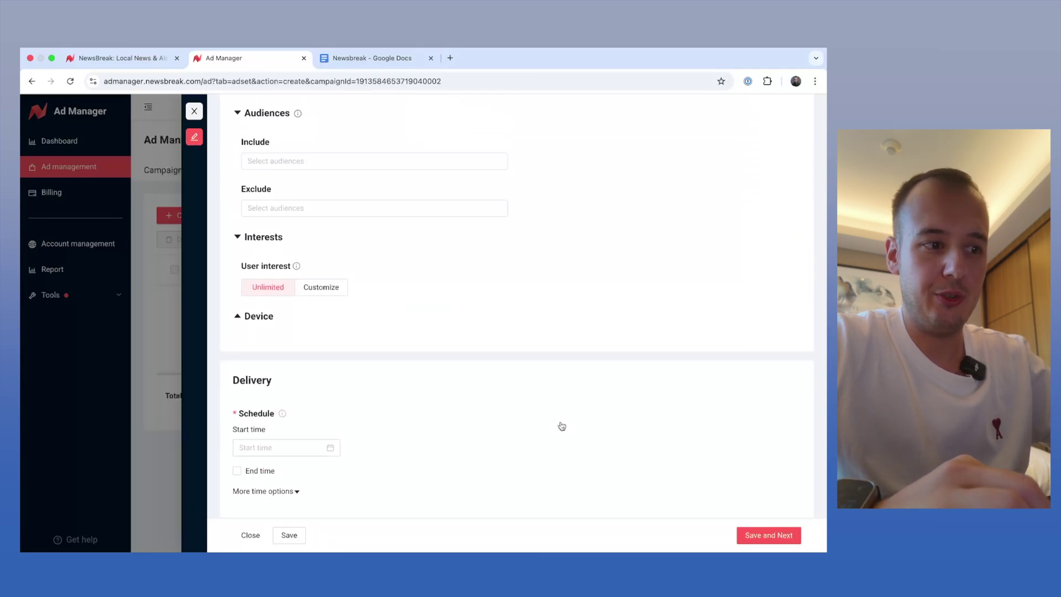
{"action": "left_click", "coordinate": [238, 317]}
{"action": "scroll", "coordinate": [492, 376], "scroll_direction": "down", "scroll_amount": 4}
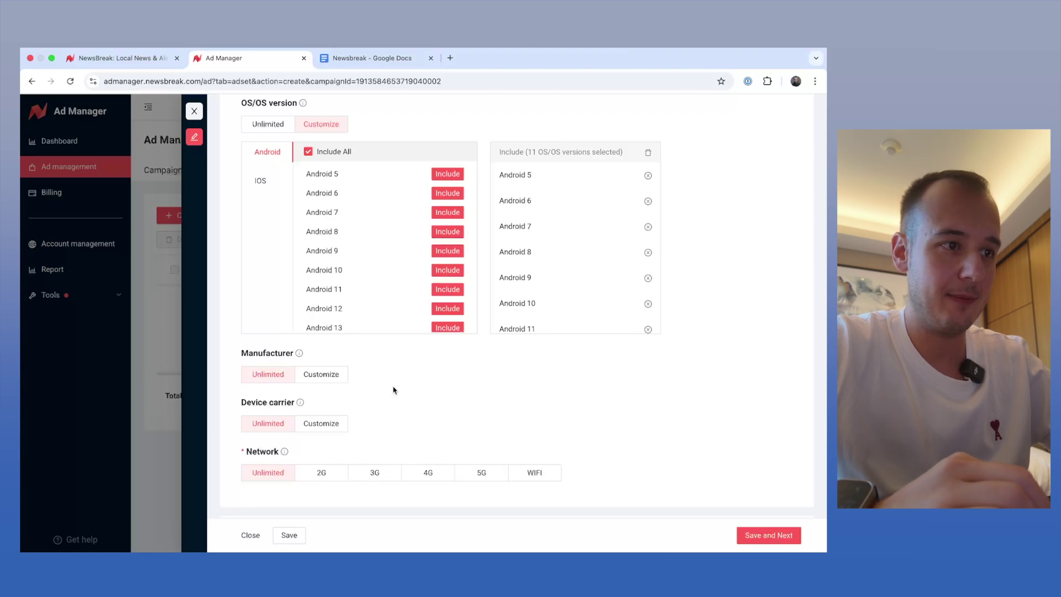
{"action": "scroll", "coordinate": [393, 390], "scroll_direction": "down", "scroll_amount": 5}
Leave the schedule without an end time and set the daily budget to 100 USD.
{"action": "scroll", "coordinate": [393, 390], "scroll_direction": "down", "scroll_amount": 2}
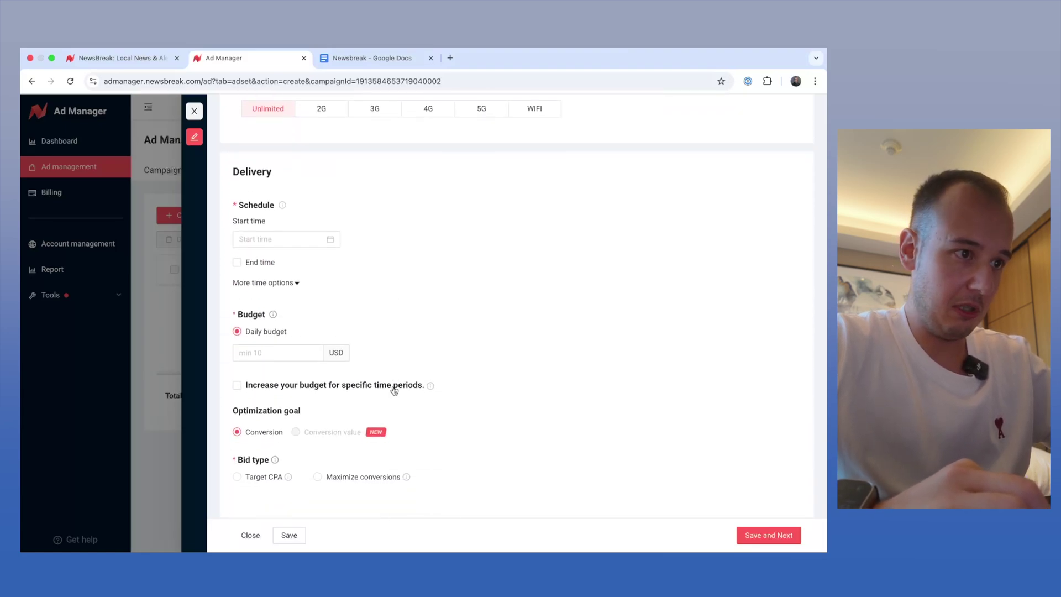
{"action": "left_click", "coordinate": [238, 262]}
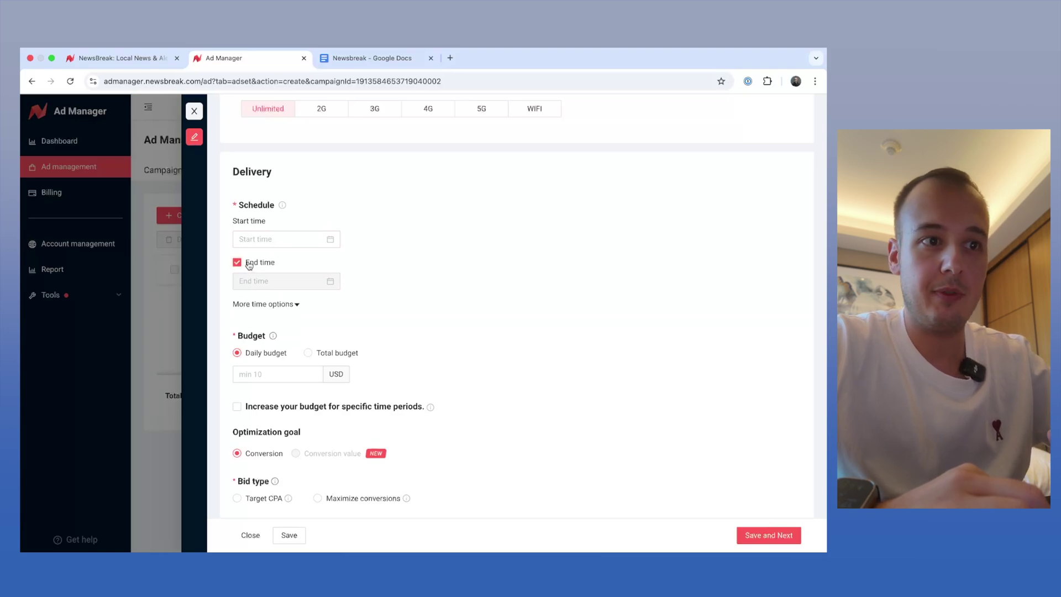
{"action": "left_click", "coordinate": [249, 265]}
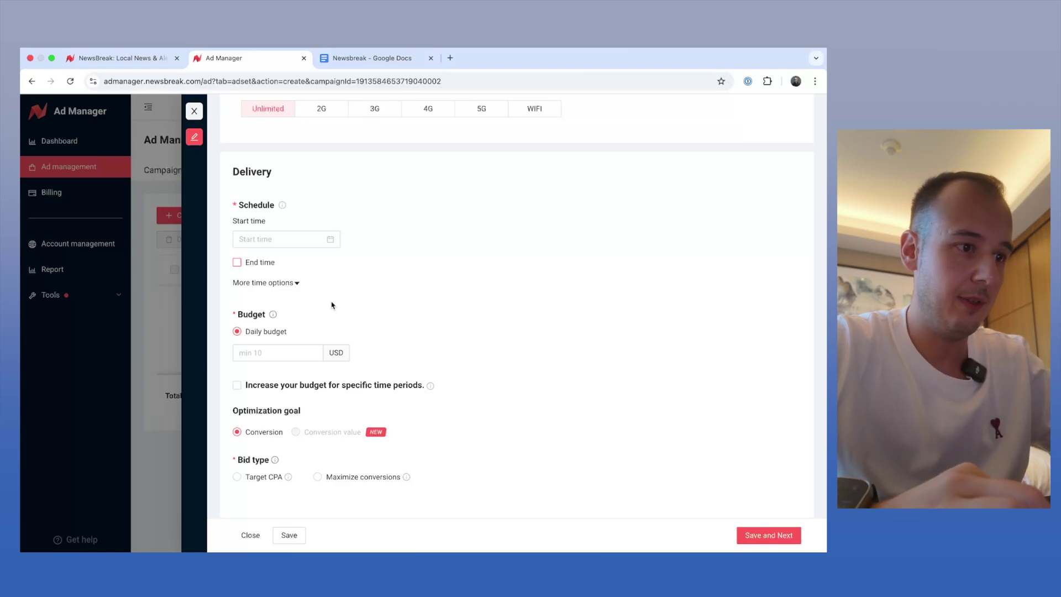
{"action": "left_click", "coordinate": [292, 353]}
{"action": "scroll", "coordinate": [485, 358], "scroll_direction": "down", "scroll_amount": 2}
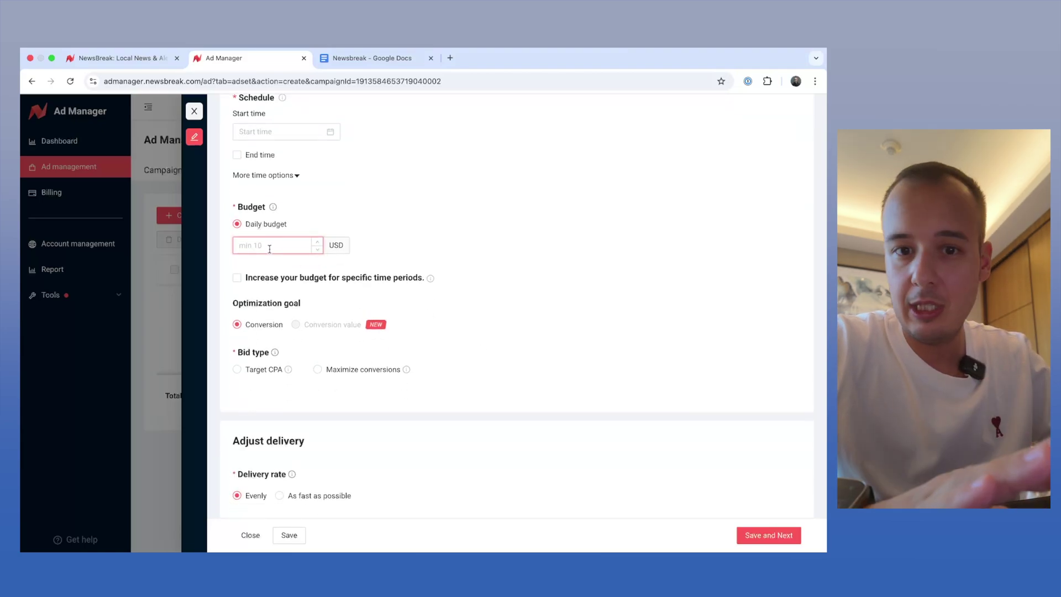
{"action": "type", "text": "10"}
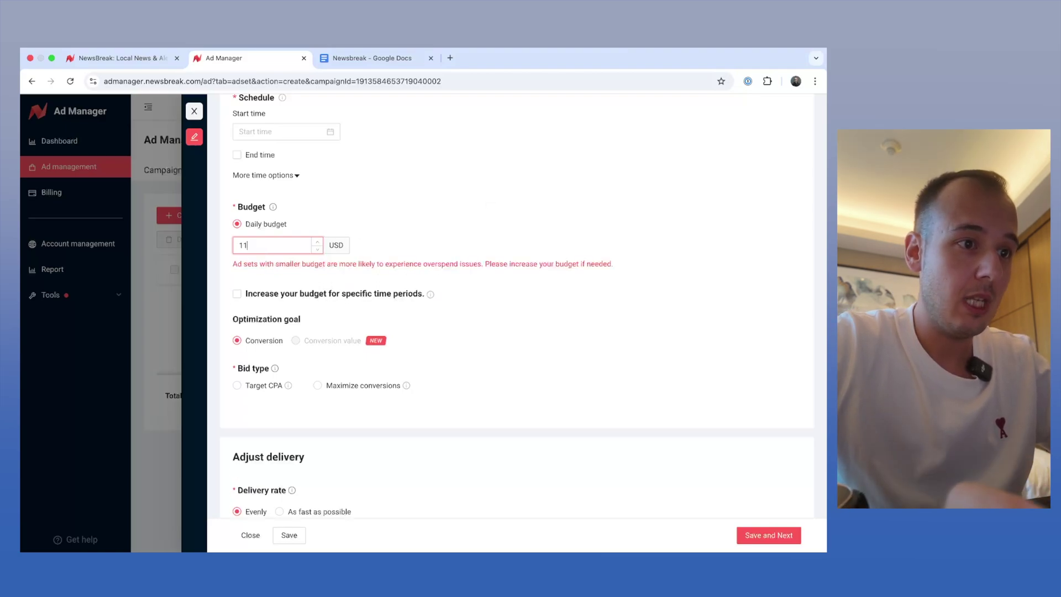
{"action": "key", "text": "BackSpace"}
{"action": "key", "text": "BackSpace"}
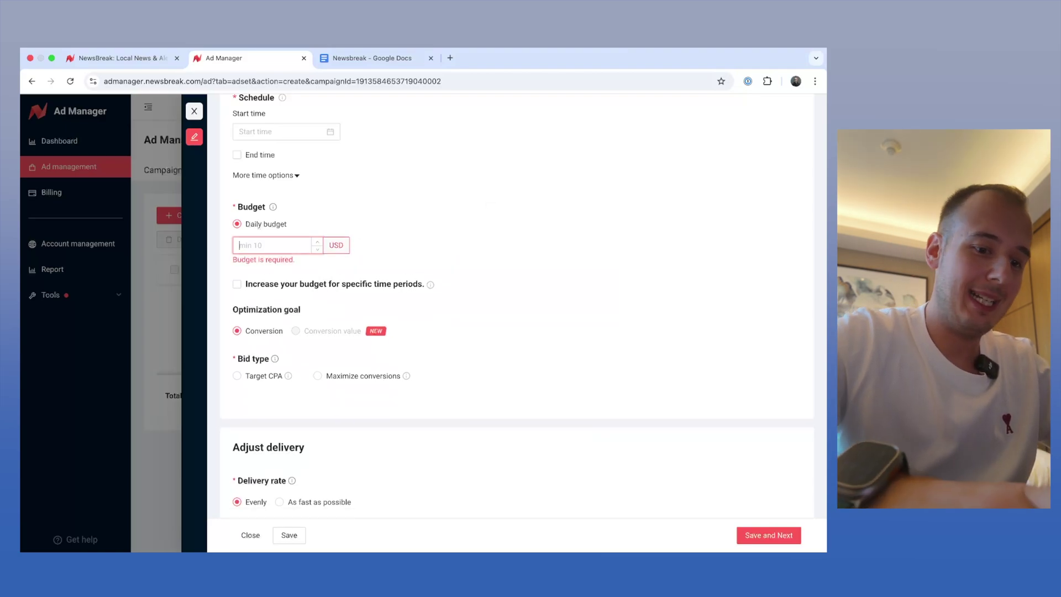
{"action": "type", "text": "100"}
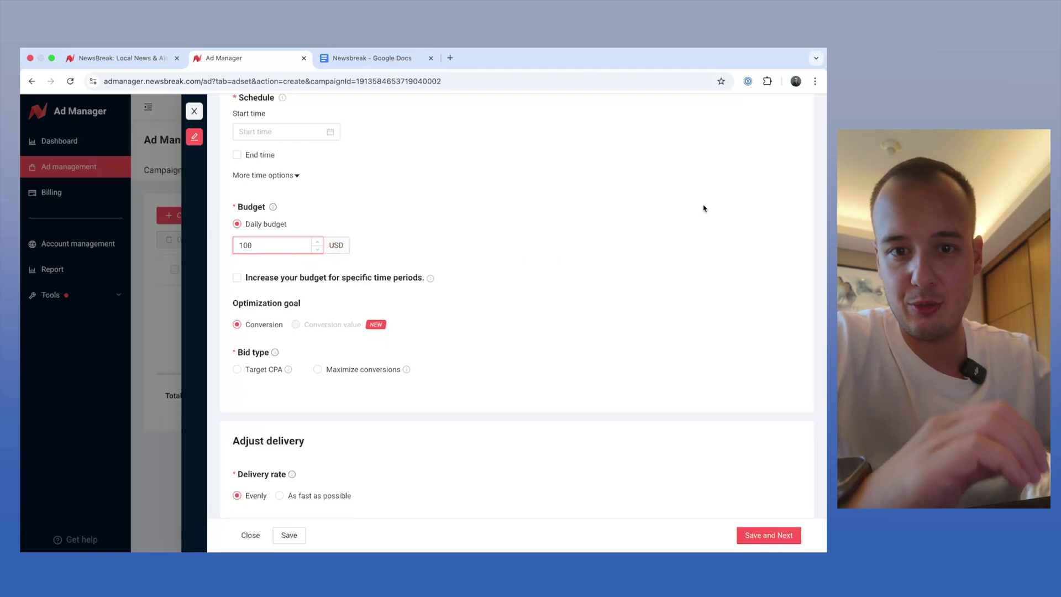
{"action": "left_click", "coordinate": [633, 281]}
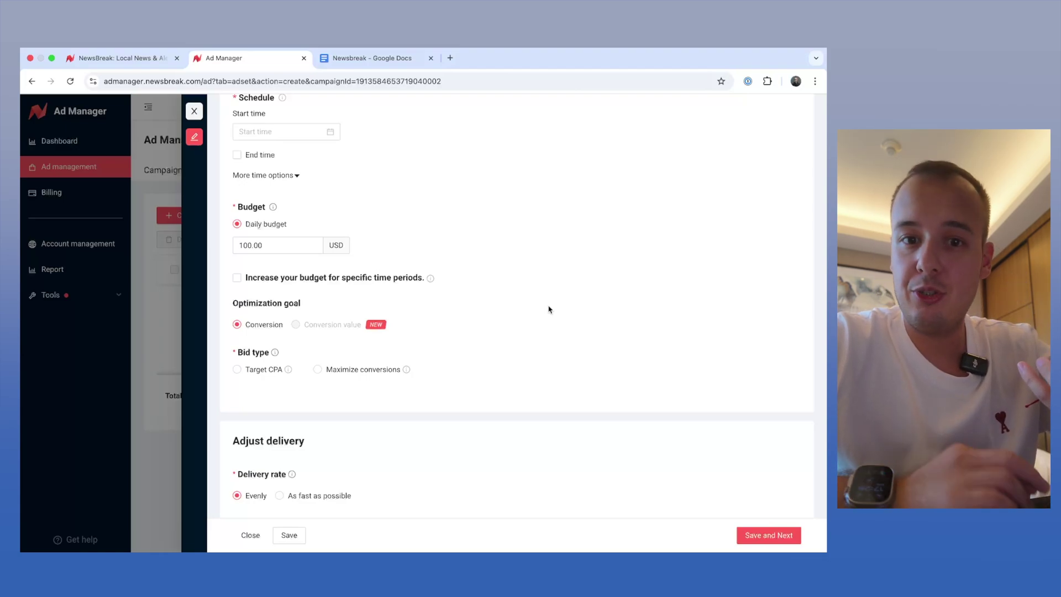
Change the daily budget to 150.00 USD.
{"action": "double_click", "coordinate": [271, 240]}
{"action": "type", "text": "150"}
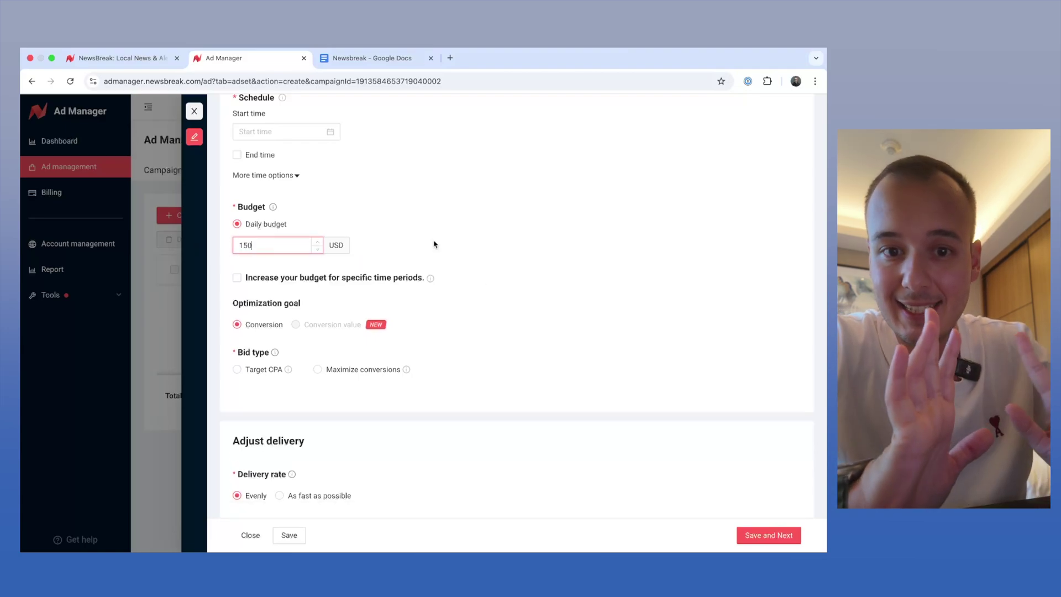
{"action": "left_click", "coordinate": [434, 244]}
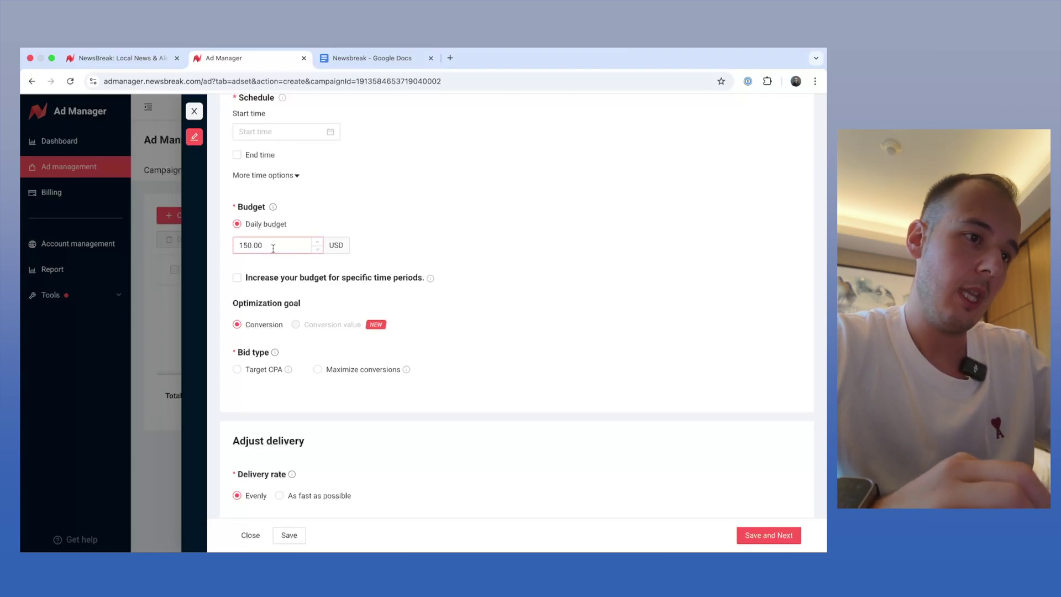
{"action": "scroll", "coordinate": [421, 307], "scroll_direction": "down", "scroll_amount": 2}
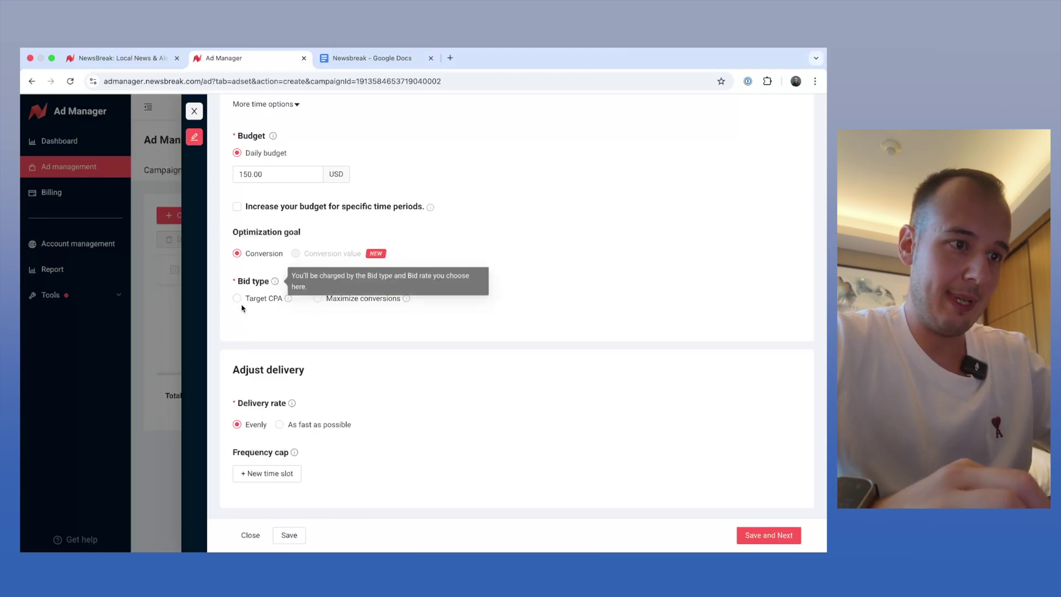
{"action": "left_click", "coordinate": [375, 299]}
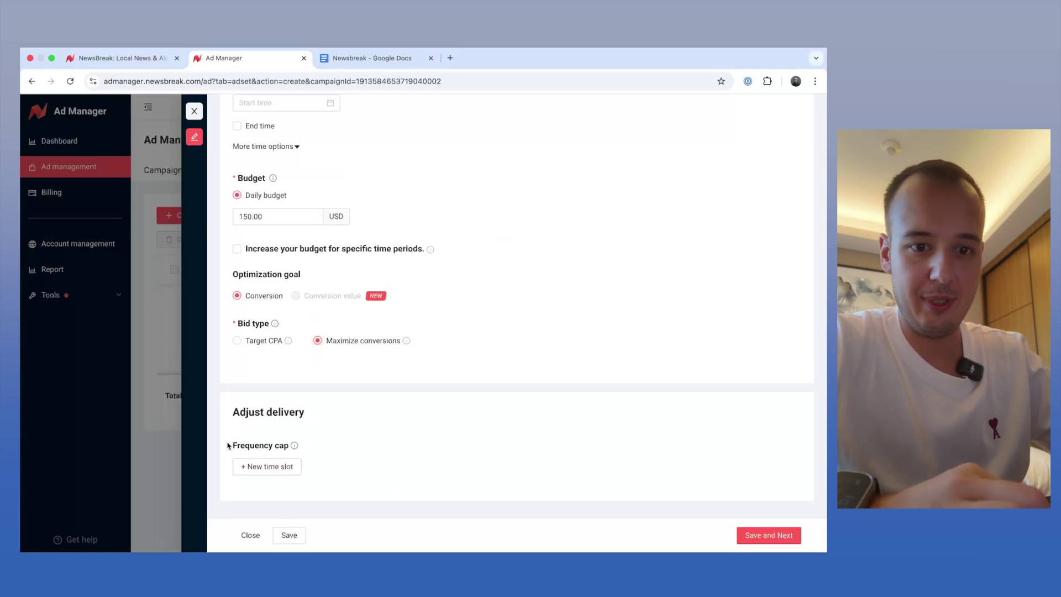
{"action": "left_click", "coordinate": [781, 535]}
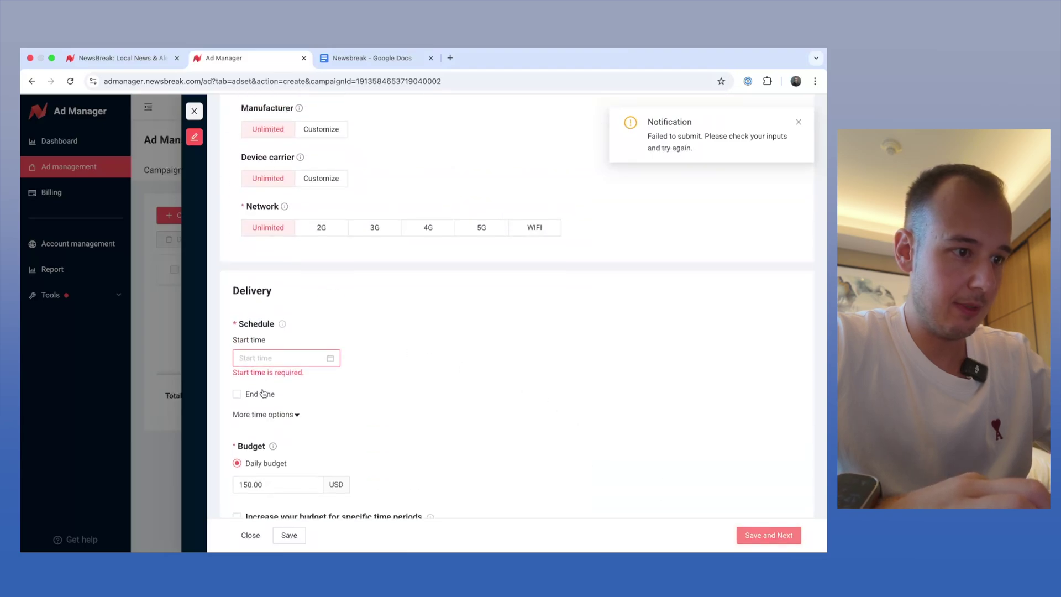
{"action": "left_click", "coordinate": [326, 358]}
{"action": "left_click", "coordinate": [393, 487]}
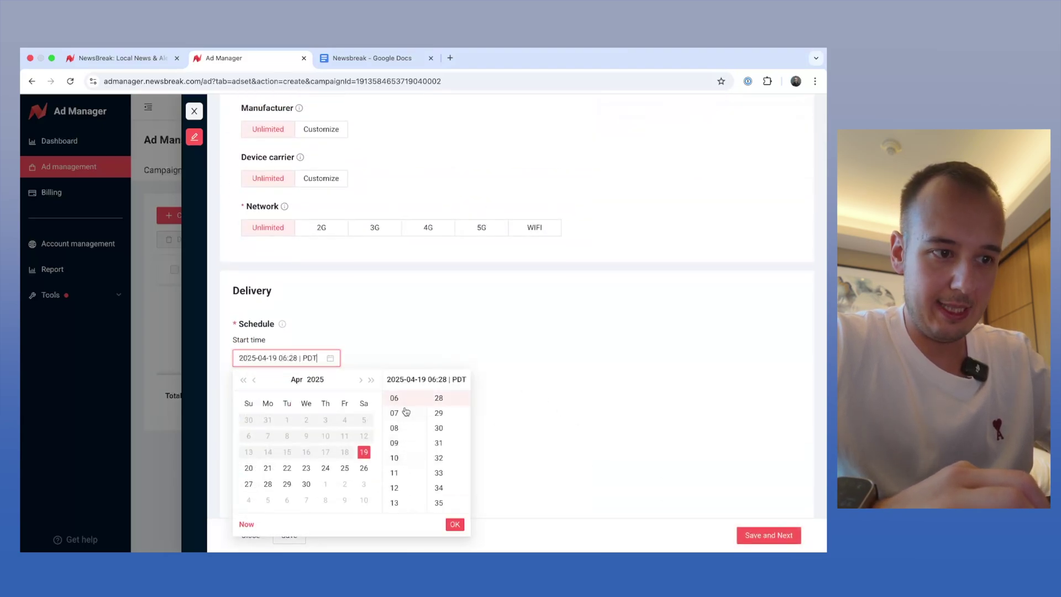
{"action": "left_click", "coordinate": [405, 413]}
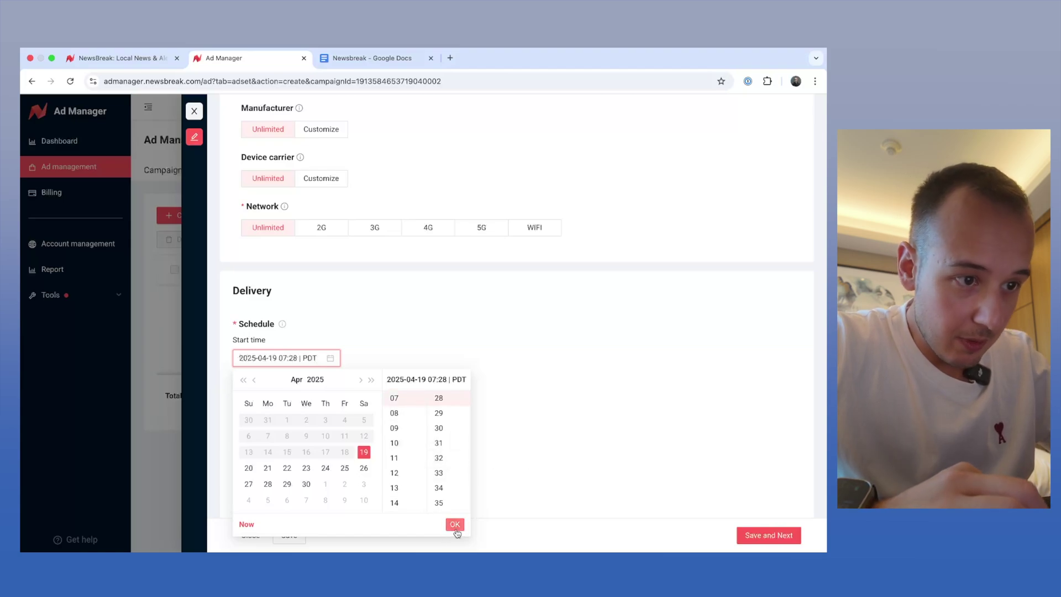
{"action": "scroll", "coordinate": [455, 457], "scroll_direction": "up", "scroll_amount": 5}
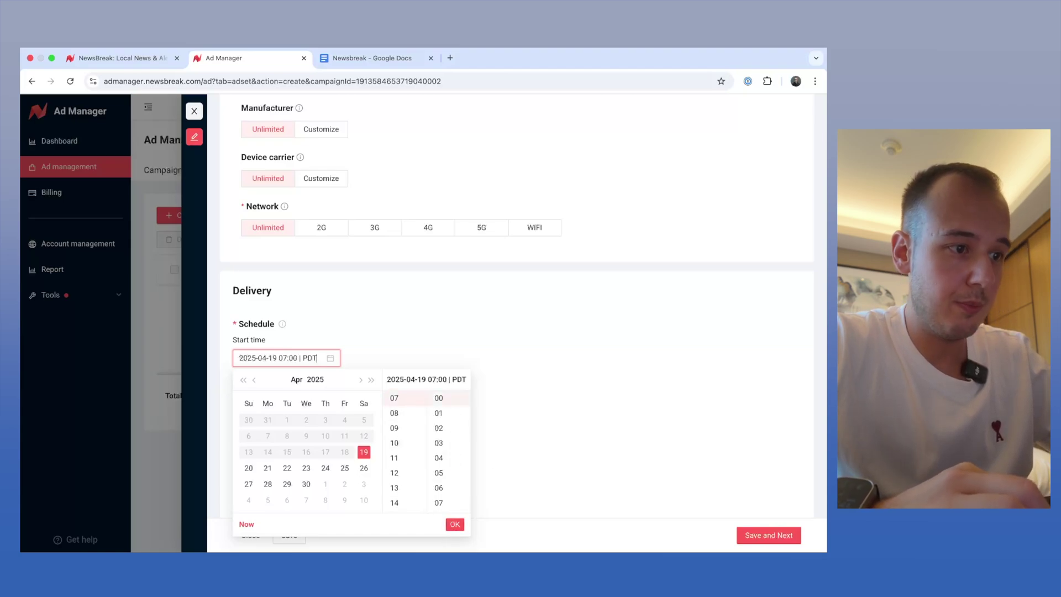
{"action": "left_click", "coordinate": [457, 524]}
{"action": "scroll", "coordinate": [582, 357], "scroll_direction": "down", "scroll_amount": 3}
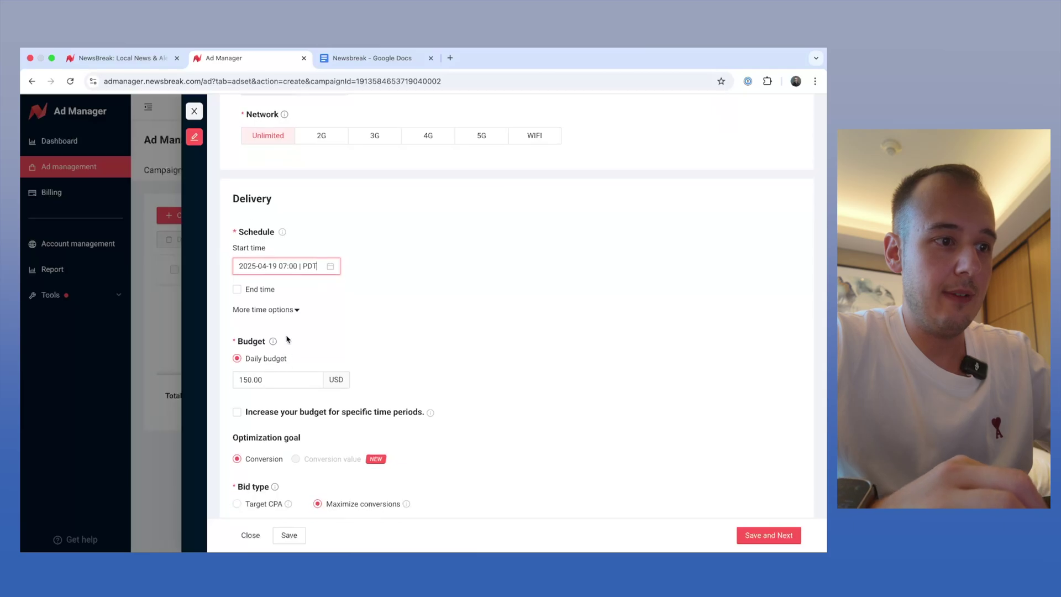
Switch the ad set schedule to run only at specific times.
{"action": "left_click", "coordinate": [288, 310]}
{"action": "left_click", "coordinate": [303, 330]}
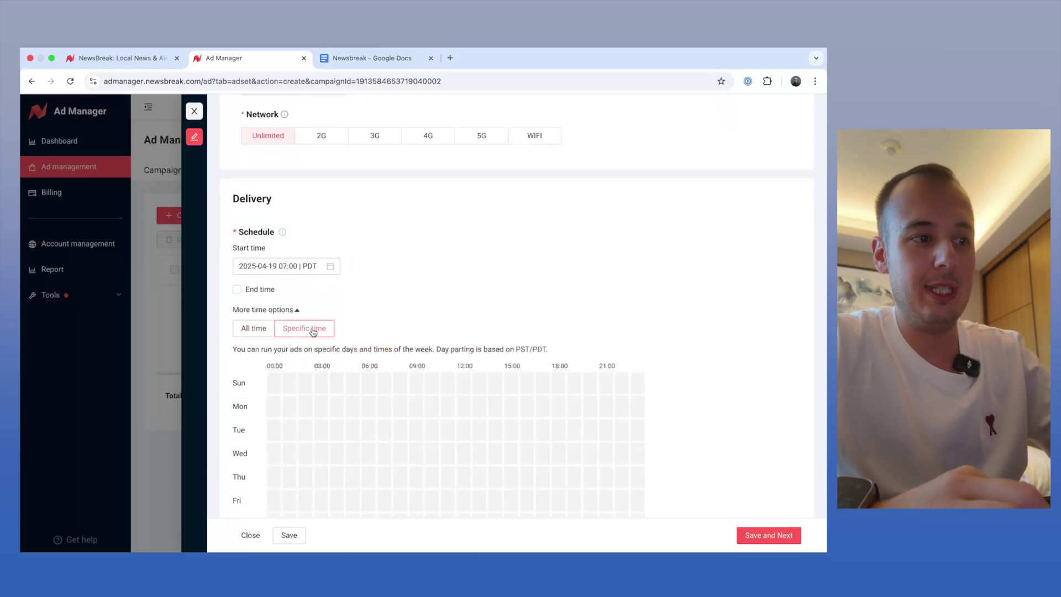
{"action": "scroll", "coordinate": [407, 361], "scroll_direction": "down", "scroll_amount": 6}
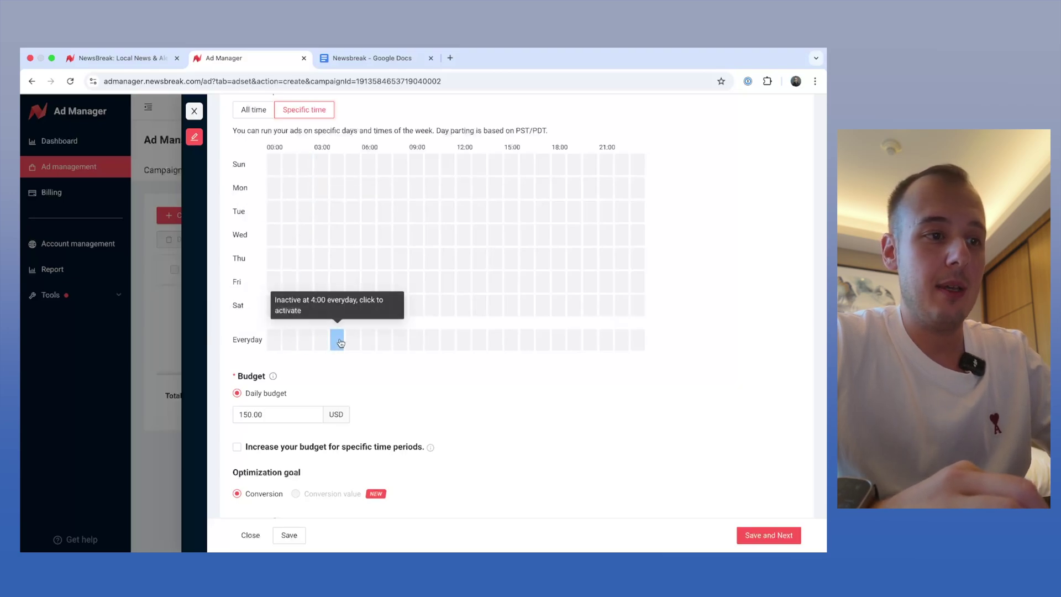
Activate every hour from 07:00 through 23:00 in the Everyday row.
{"action": "left_click", "coordinate": [384, 343]}
{"action": "left_click", "coordinate": [400, 343]}
{"action": "left_click", "coordinate": [448, 345]}
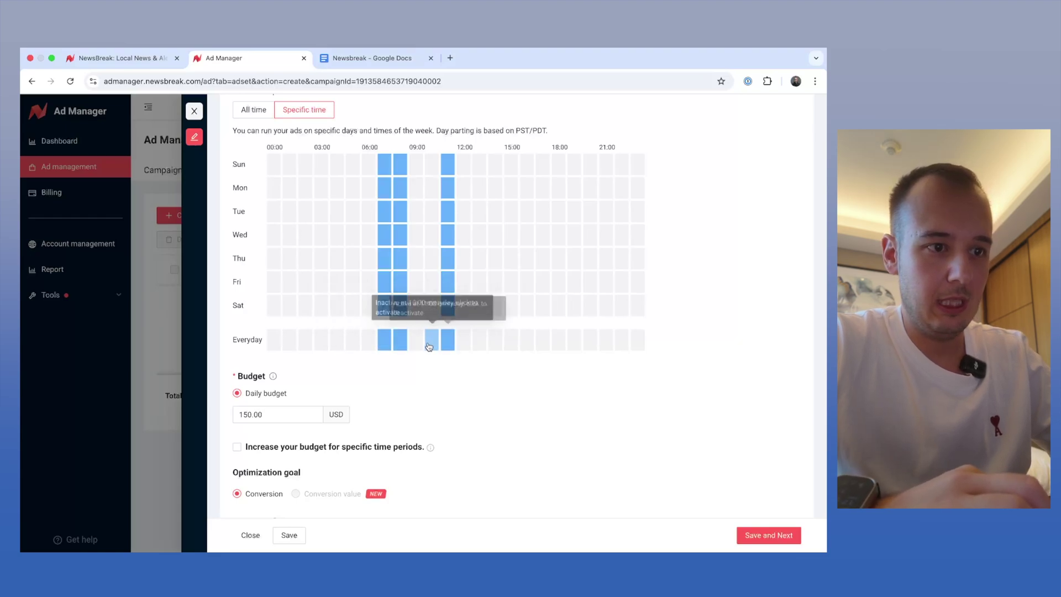
{"action": "left_click", "coordinate": [416, 344]}
{"action": "left_click", "coordinate": [432, 344]}
{"action": "left_click", "coordinate": [463, 343]}
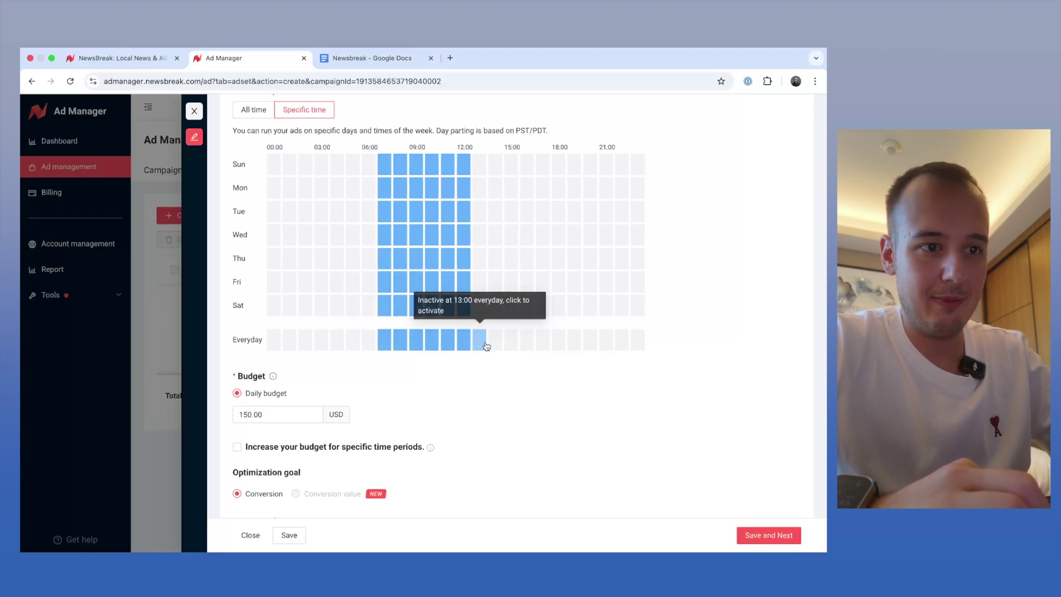
{"action": "left_click", "coordinate": [479, 343]}
{"action": "left_click", "coordinate": [511, 341]}
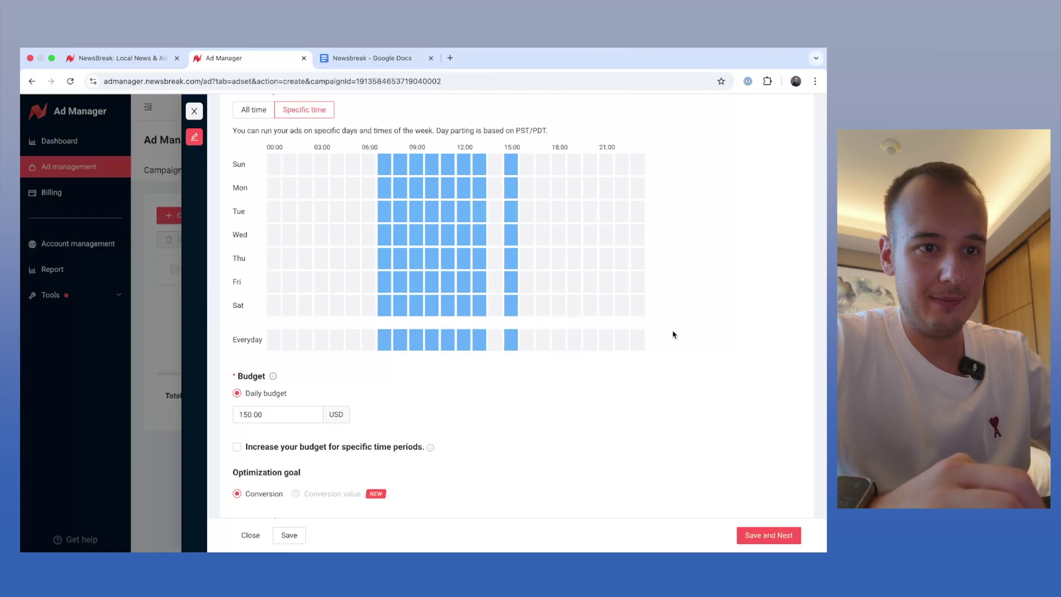
{"action": "left_click", "coordinate": [622, 340]}
{"action": "left_click", "coordinate": [638, 340]}
{"action": "left_click", "coordinate": [606, 345]}
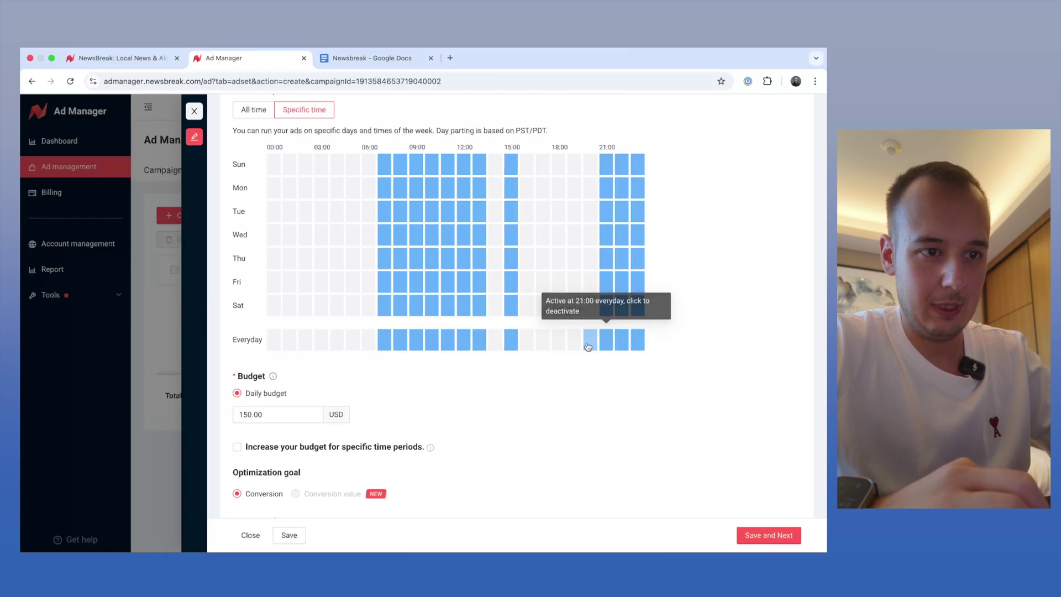
{"action": "left_click", "coordinate": [590, 342]}
{"action": "left_click", "coordinate": [496, 343]}
{"action": "left_click", "coordinate": [527, 346]}
{"action": "left_click", "coordinate": [542, 341]}
{"action": "left_click", "coordinate": [559, 342]}
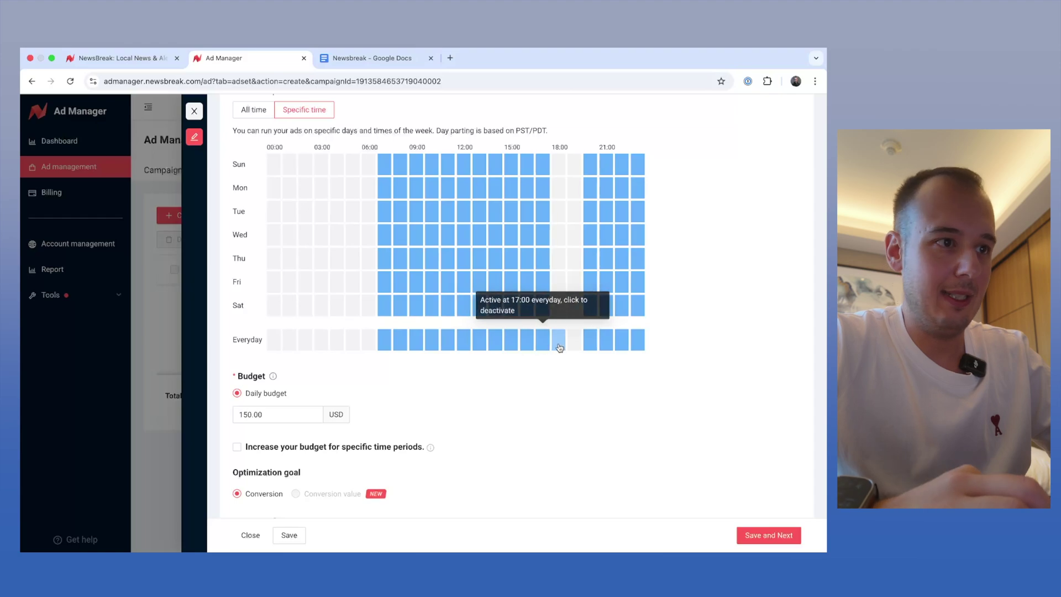
{"action": "left_click", "coordinate": [574, 343]}
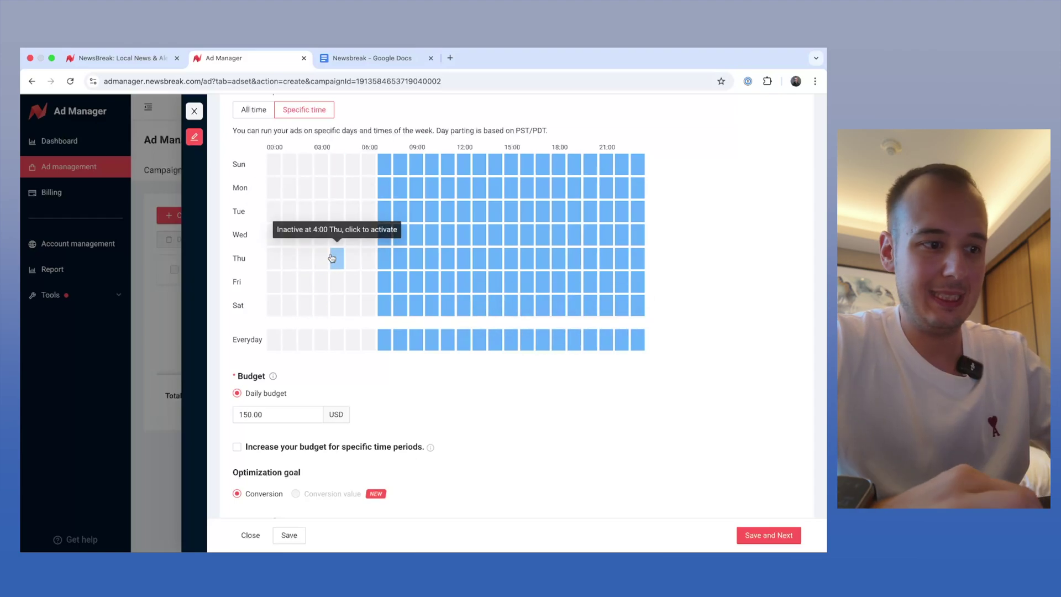
{"action": "scroll", "coordinate": [331, 258], "scroll_direction": "down", "scroll_amount": 4}
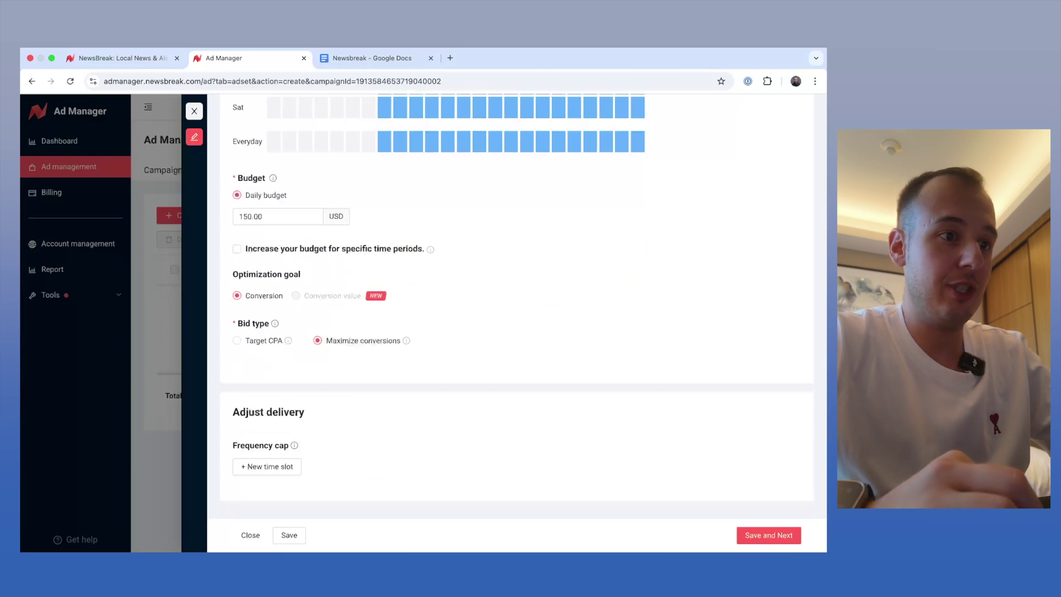
Save the ad set with Save and Next, proceeding anyway past the missing-event warning.
{"action": "left_click", "coordinate": [782, 537]}
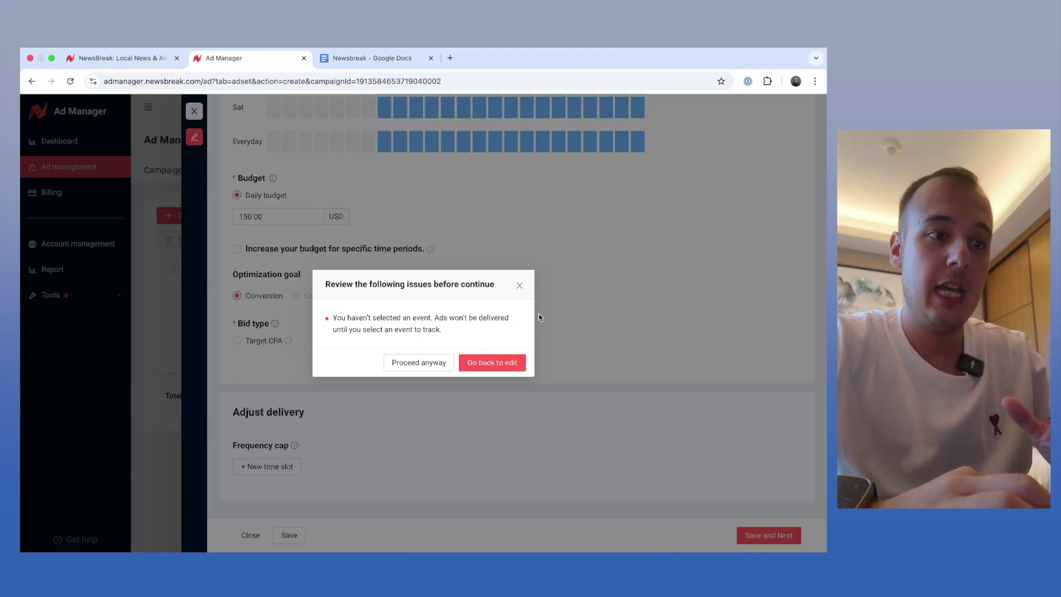
{"action": "left_click", "coordinate": [429, 363]}
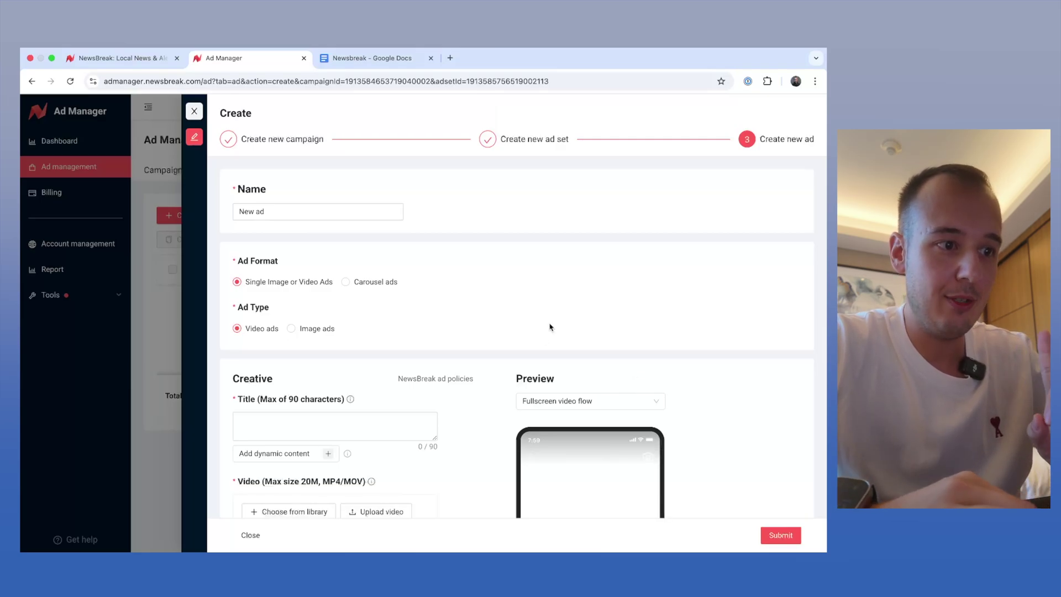
Choose Image ads as the ad type and enter 'My fantastic Brand' as the brand name.
{"action": "scroll", "coordinate": [550, 327], "scroll_direction": "down", "scroll_amount": 3}
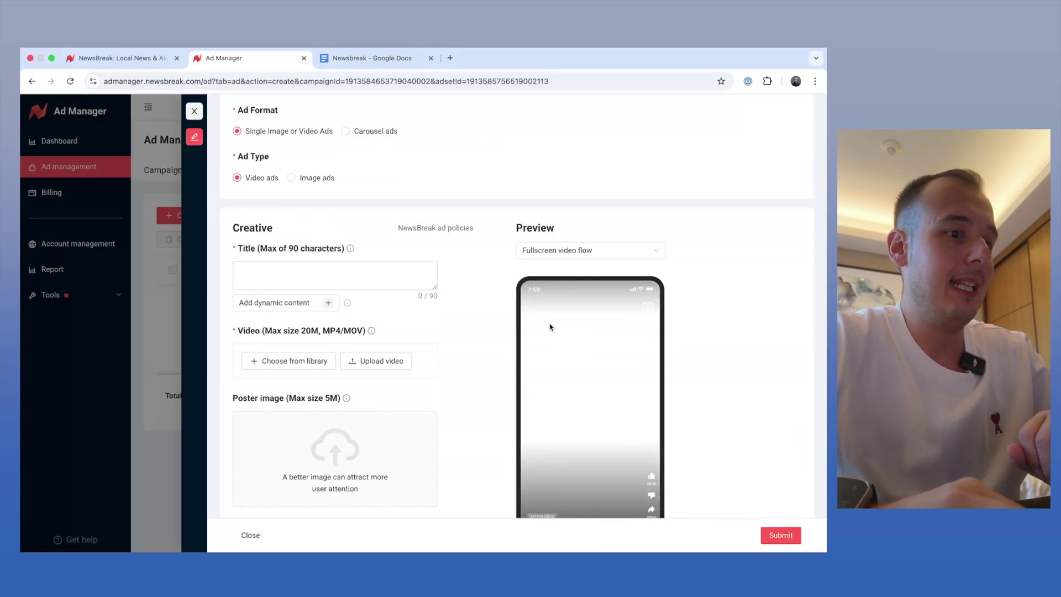
{"action": "scroll", "coordinate": [370, 306], "scroll_direction": "down", "scroll_amount": 9}
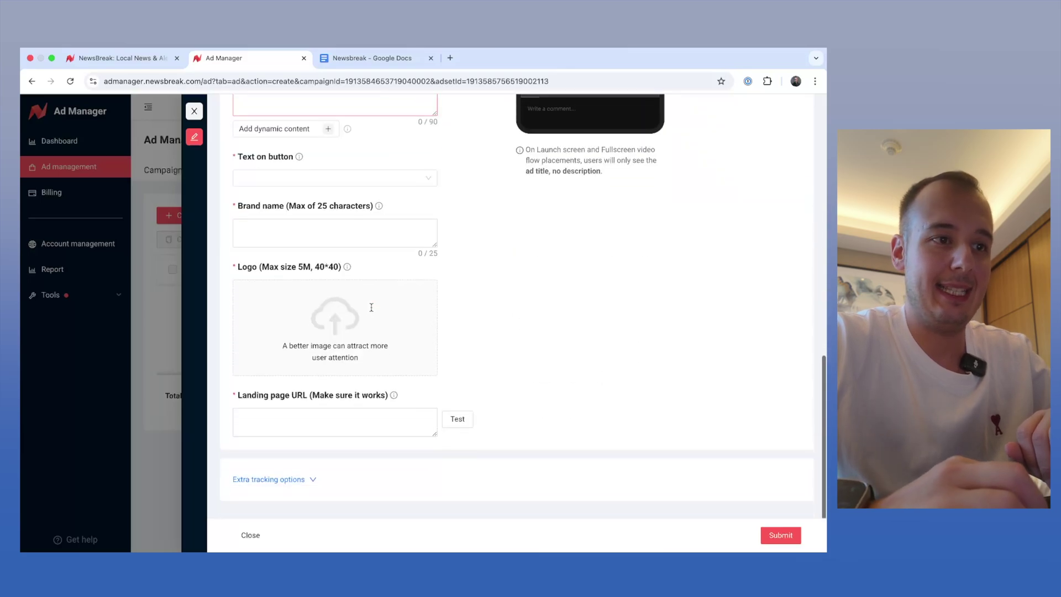
{"action": "scroll", "coordinate": [506, 319], "scroll_direction": "up", "scroll_amount": 10}
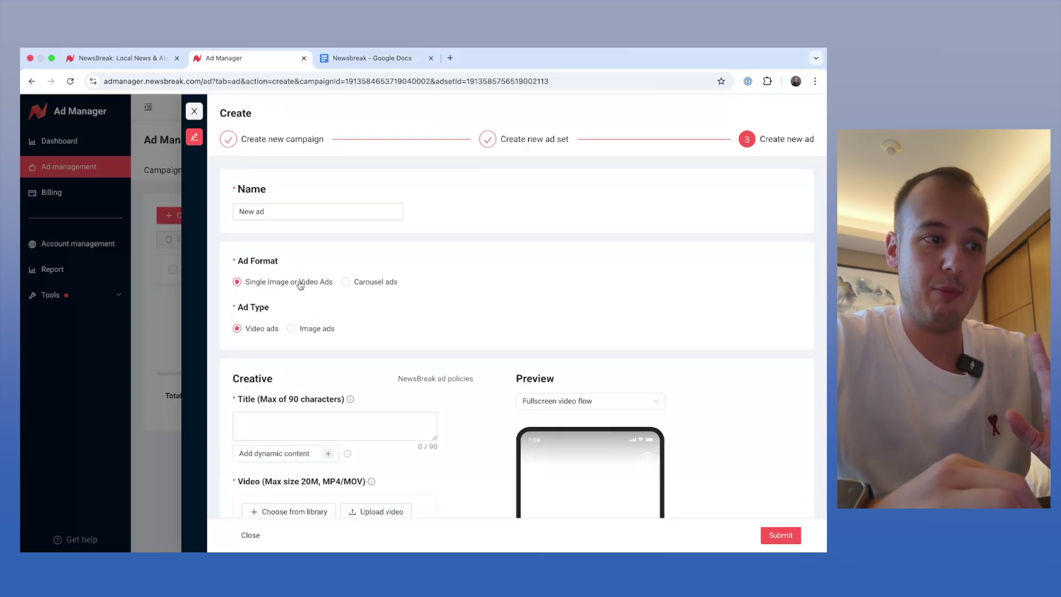
{"action": "scroll", "coordinate": [402, 323], "scroll_direction": "down", "scroll_amount": 1}
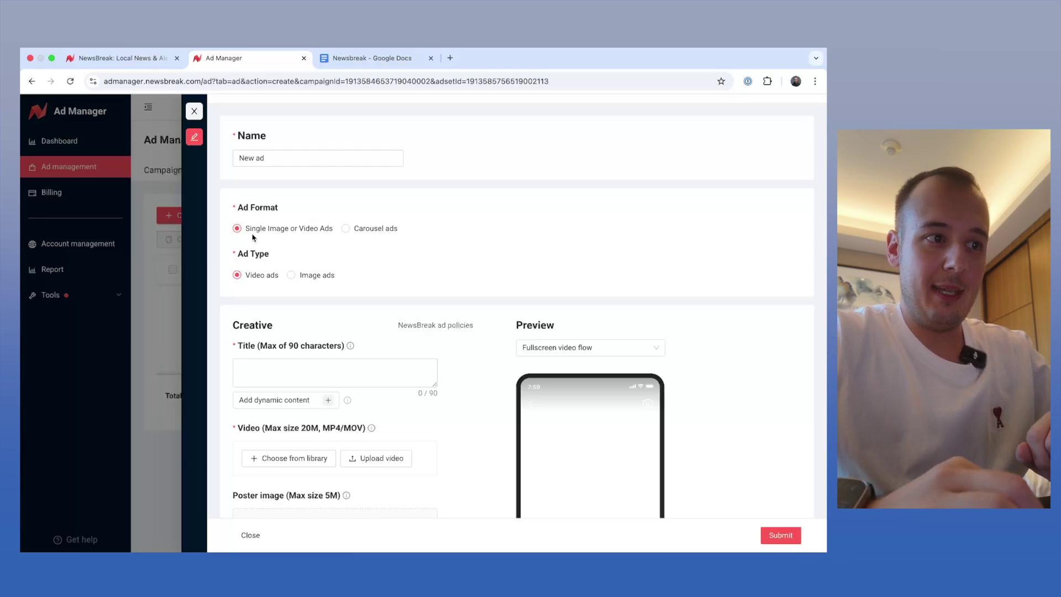
{"action": "left_click", "coordinate": [318, 275]}
{"action": "scroll", "coordinate": [296, 166], "scroll_direction": "down", "scroll_amount": 4}
{"action": "left_click", "coordinate": [296, 133]}
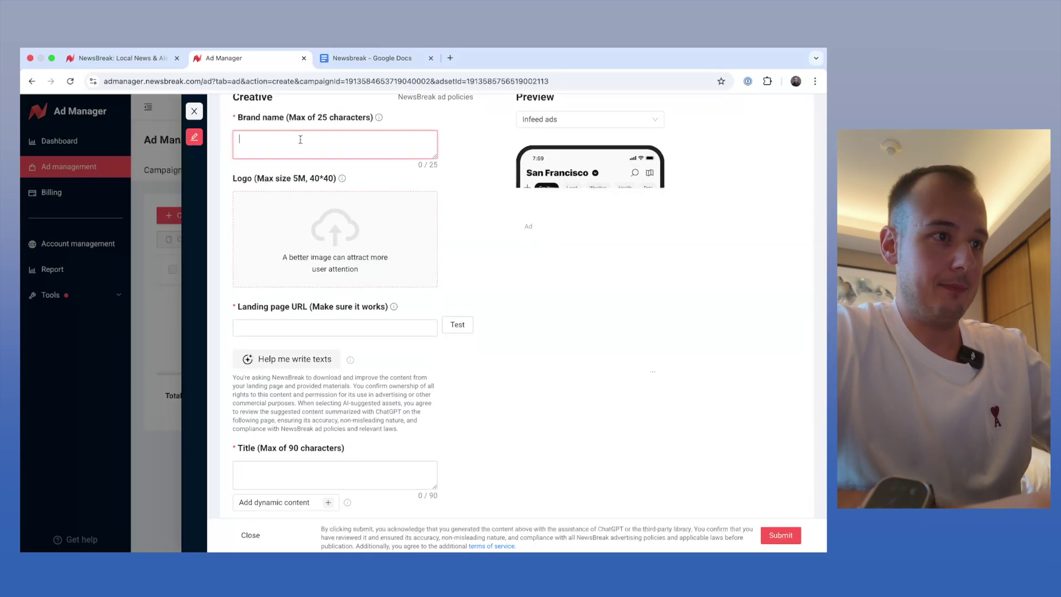
{"action": "type", "text": "My fanta"}
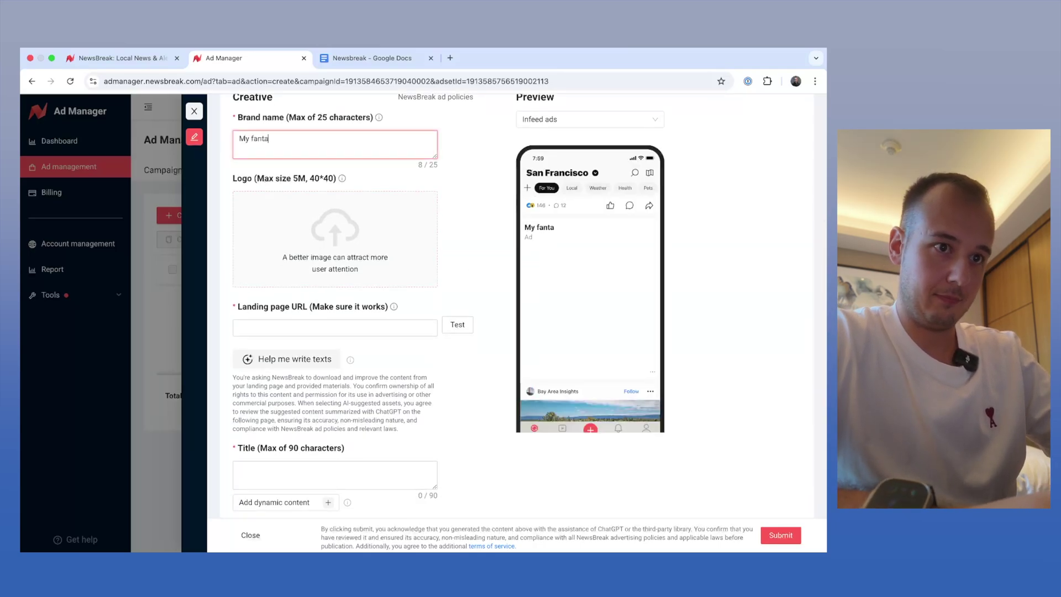
{"action": "type", "text": "stic Brand"}
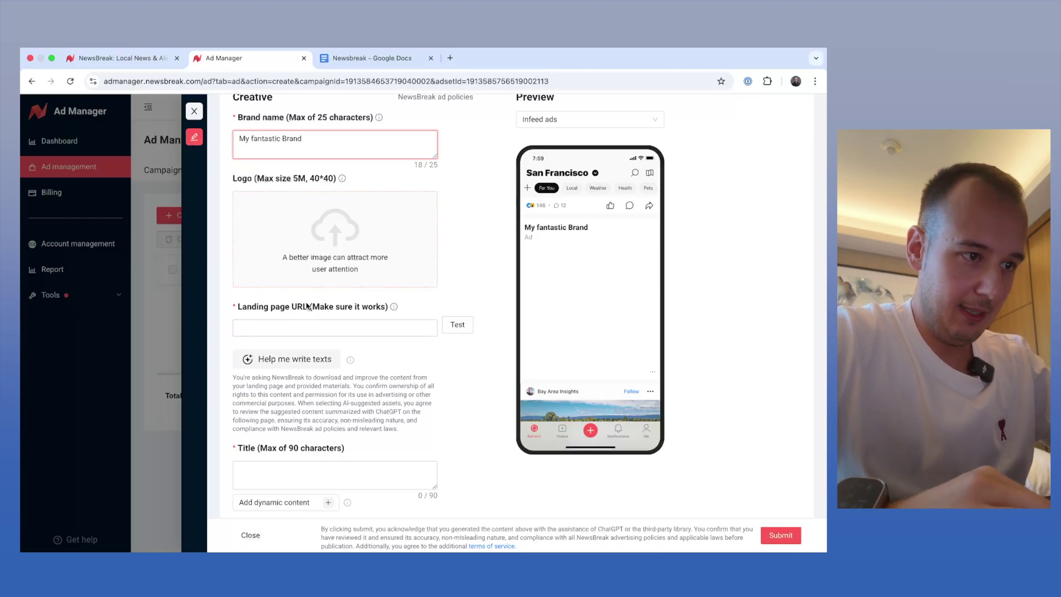
Write the title 'Woman in {city} love this product' using the City dynamic content placeholder.
{"action": "left_click", "coordinate": [309, 327]}
{"action": "scroll", "coordinate": [468, 406], "scroll_direction": "down", "scroll_amount": 2}
{"action": "scroll", "coordinate": [468, 406], "scroll_direction": "down", "scroll_amount": 1}
{"action": "left_click", "coordinate": [355, 301]}
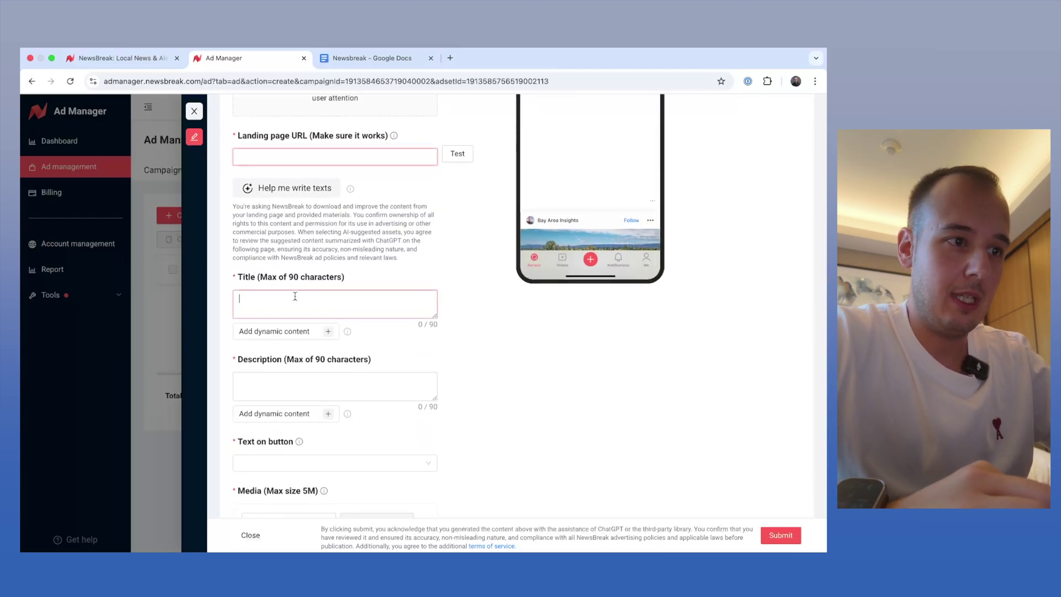
{"action": "scroll", "coordinate": [475, 326], "scroll_direction": "down", "scroll_amount": 2}
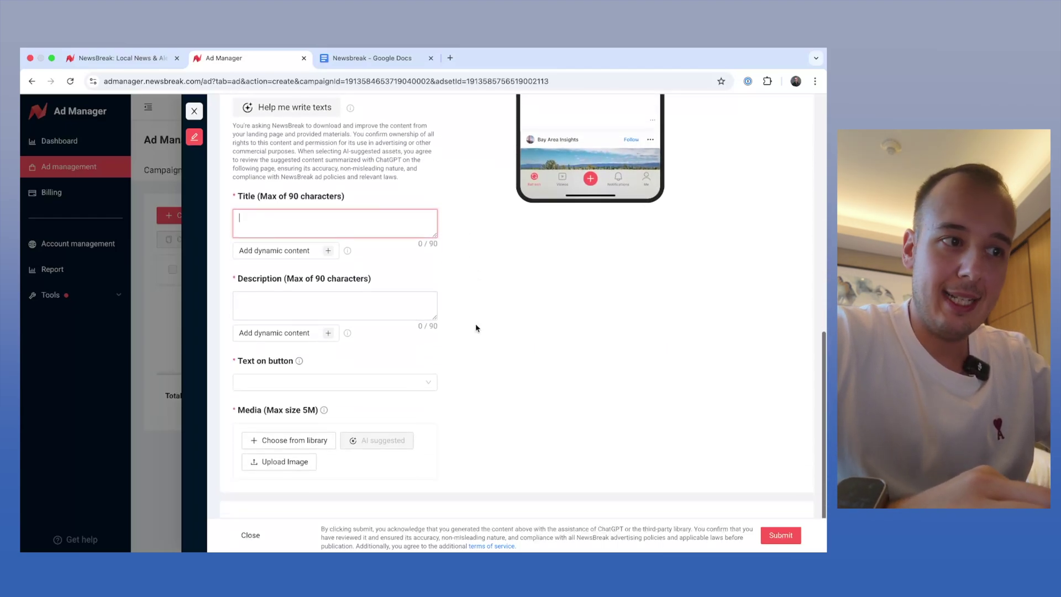
{"action": "left_click", "coordinate": [332, 257]}
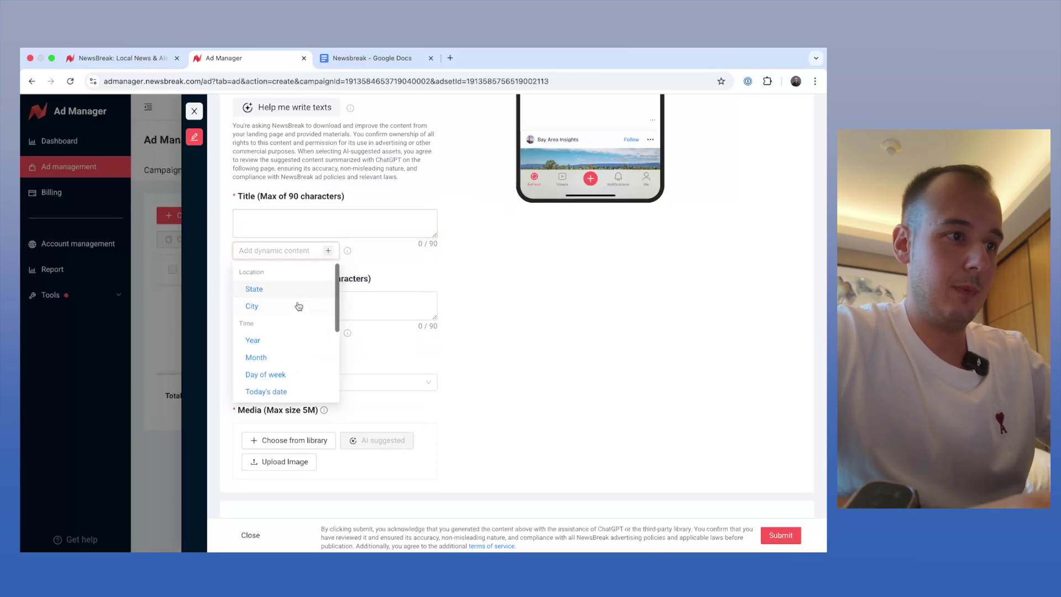
{"action": "left_click", "coordinate": [297, 224]}
{"action": "type", "text": "Woman in"}
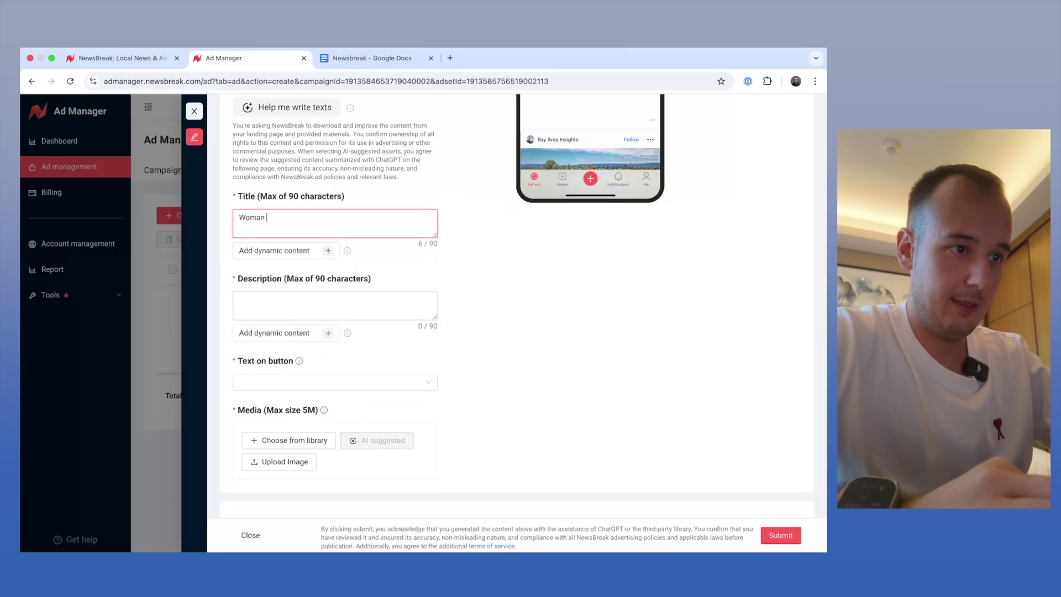
{"action": "left_click", "coordinate": [328, 251]}
{"action": "left_click", "coordinate": [278, 307]}
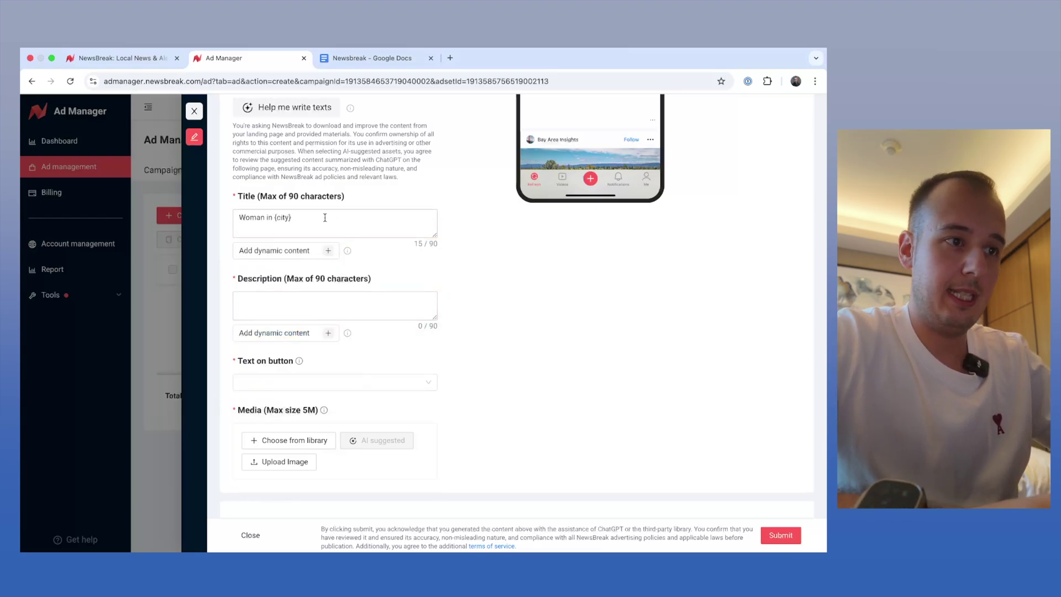
{"action": "left_click", "coordinate": [325, 218]}
{"action": "type", "text": "love Marc"}
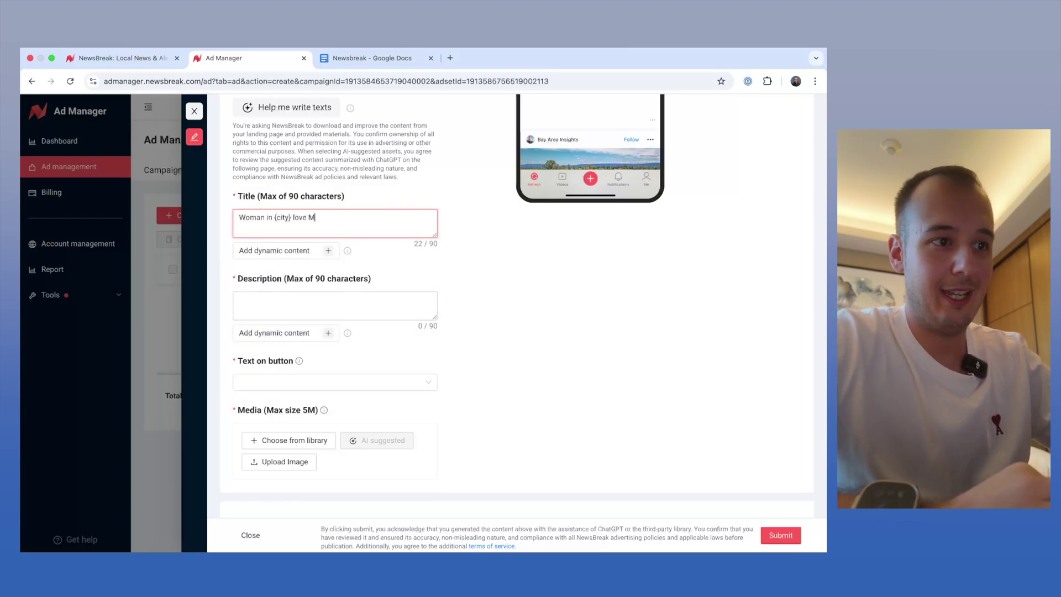
{"action": "key", "text": "BackSpace"}
{"action": "key", "text": "BackSpace"}
{"action": "key", "text": "BackSpace"}
{"action": "key", "text": "BackSpace"}
{"action": "key", "text": "BackSpace"}
{"action": "key", "text": "BackSpace"}
{"action": "key", "text": "BackSpace"}
{"action": "key", "text": "BackSpace"}
{"action": "key", "text": "BackSpace"}
{"action": "key", "text": "BackSpace"}
{"action": "key", "text": "BackSpace"}
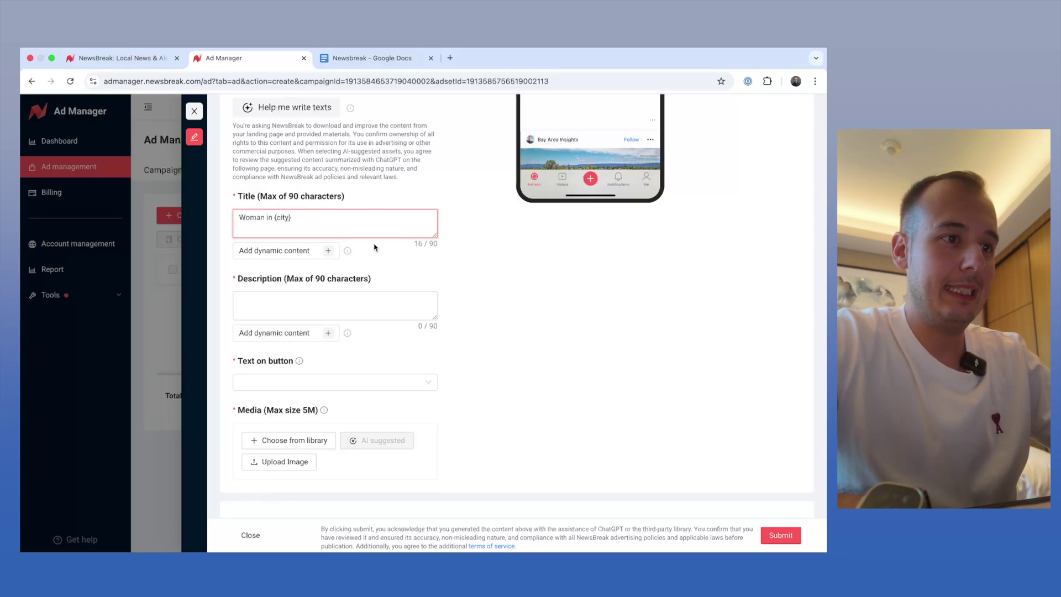
{"action": "type", "text": "love this product"}
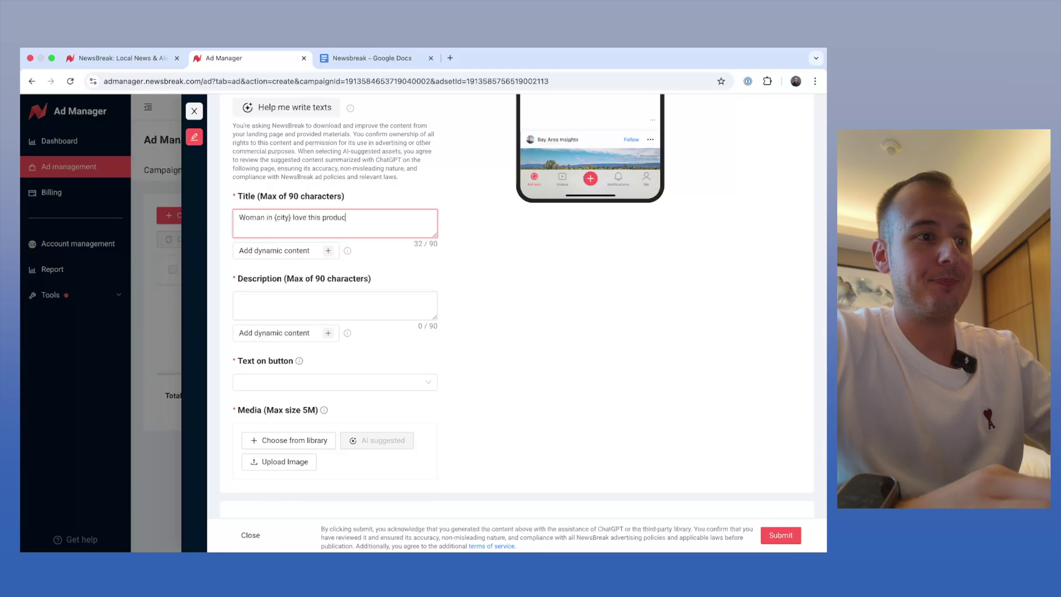
{"action": "left_click", "coordinate": [473, 289]}
Restore the title text after accidentally deleting it.
{"action": "left_click", "coordinate": [311, 230]}
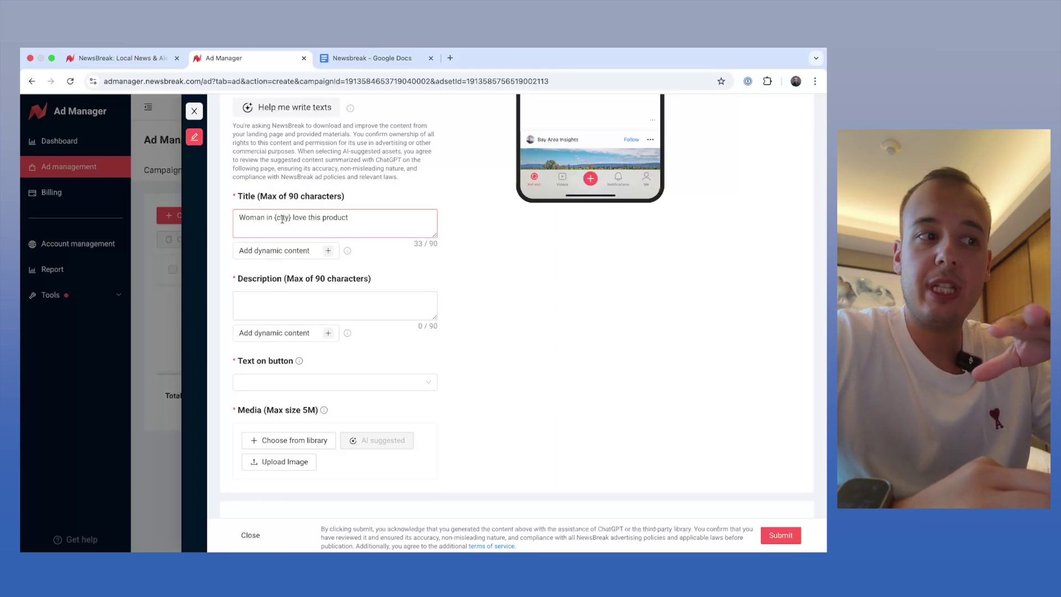
{"action": "left_click_drag", "start_coordinate": [357, 222], "coordinate": [227, 207]}
{"action": "key", "text": "super+c"}
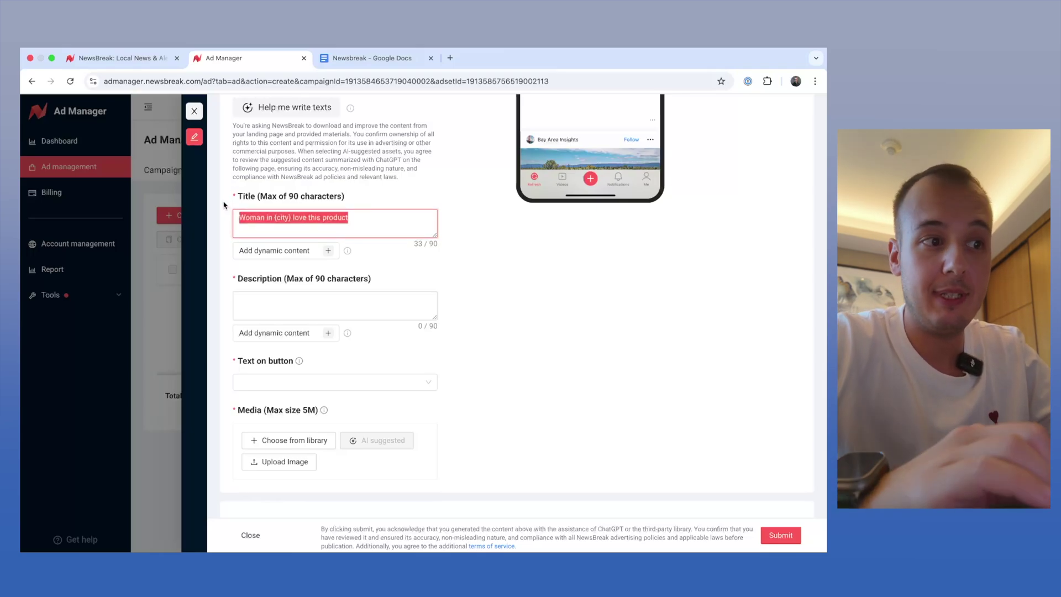
{"action": "key", "text": "BackSpace"}
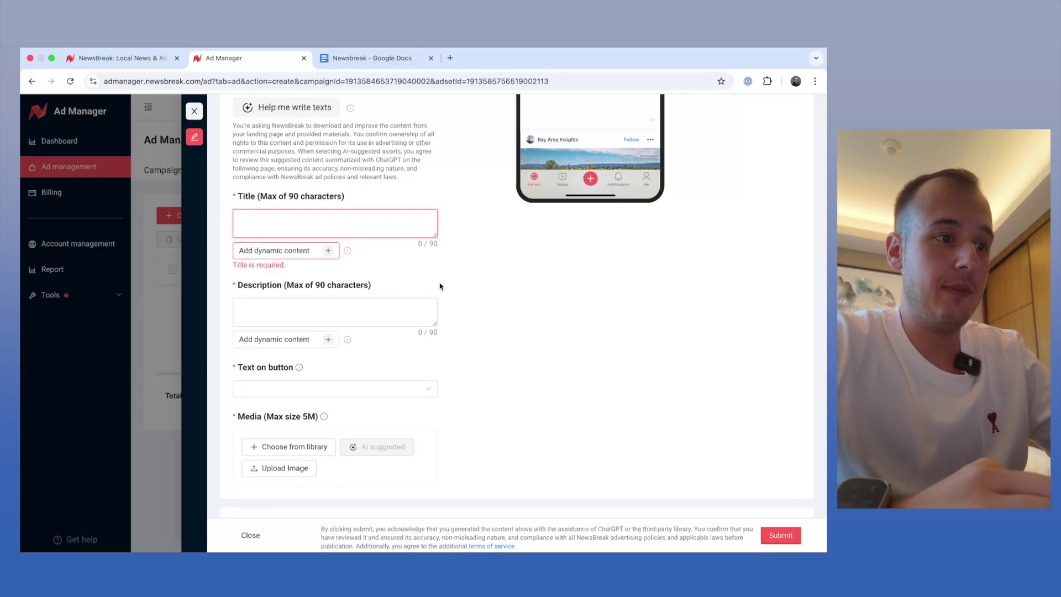
{"action": "left_click", "coordinate": [235, 315]}
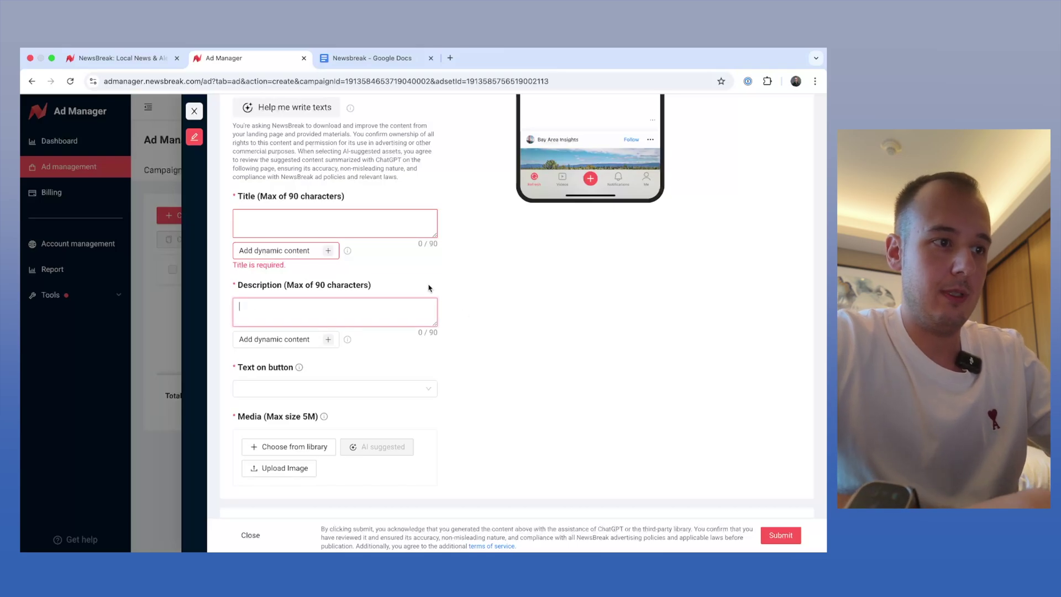
{"action": "left_click", "coordinate": [320, 219]}
{"action": "key", "text": "super+t"}
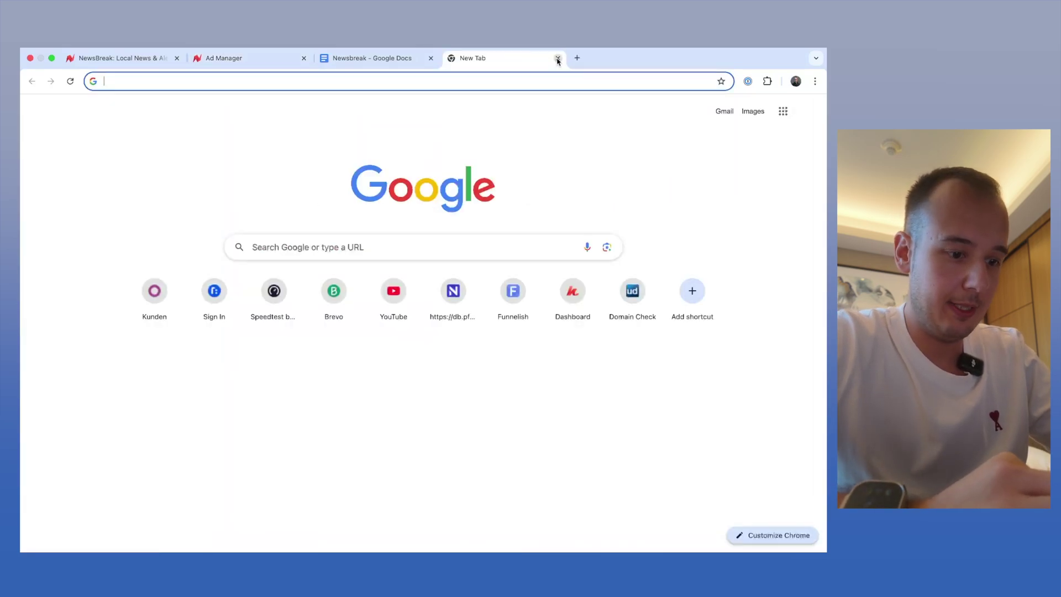
{"action": "left_click", "coordinate": [558, 57]}
{"action": "key", "text": "super+v"}
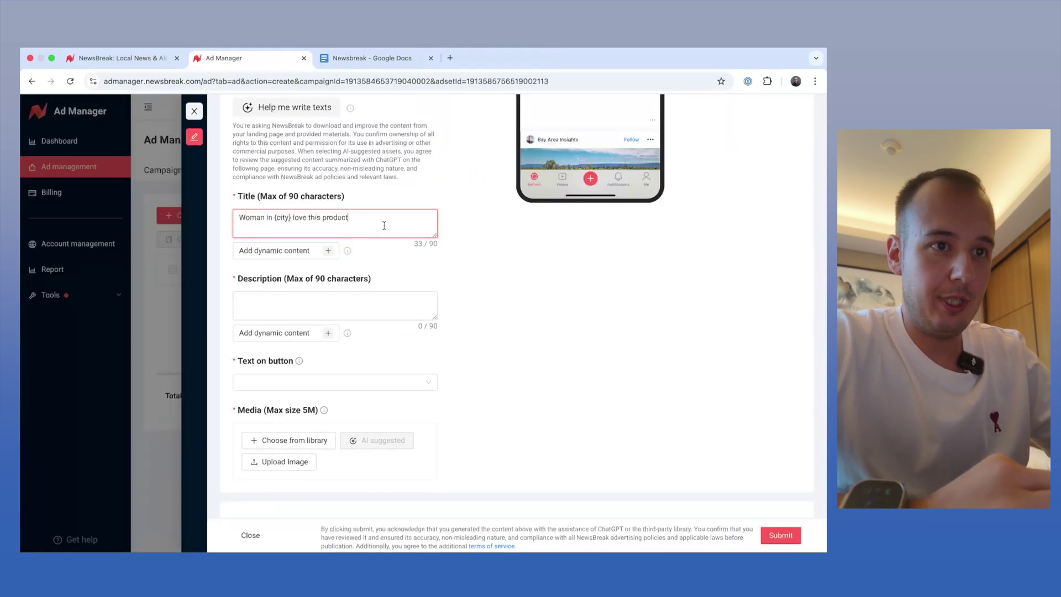
{"action": "scroll", "coordinate": [393, 229], "scroll_direction": "up", "scroll_amount": 3}
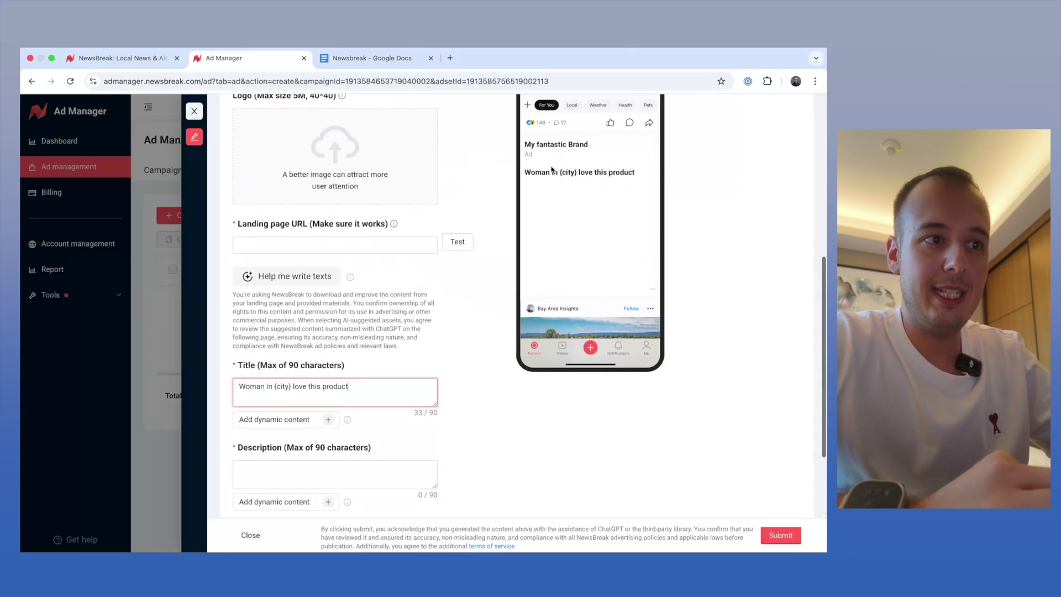
{"action": "left_click", "coordinate": [539, 174]}
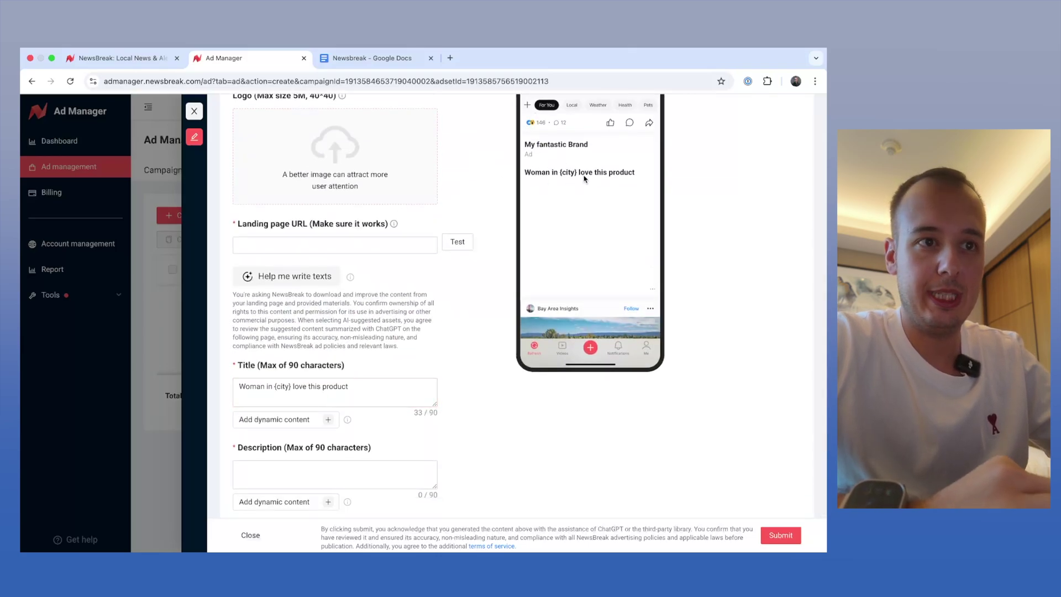
{"action": "scroll", "coordinate": [577, 249], "scroll_direction": "up", "scroll_amount": 2}
{"action": "scroll", "coordinate": [473, 319], "scroll_direction": "down", "scroll_amount": 5}
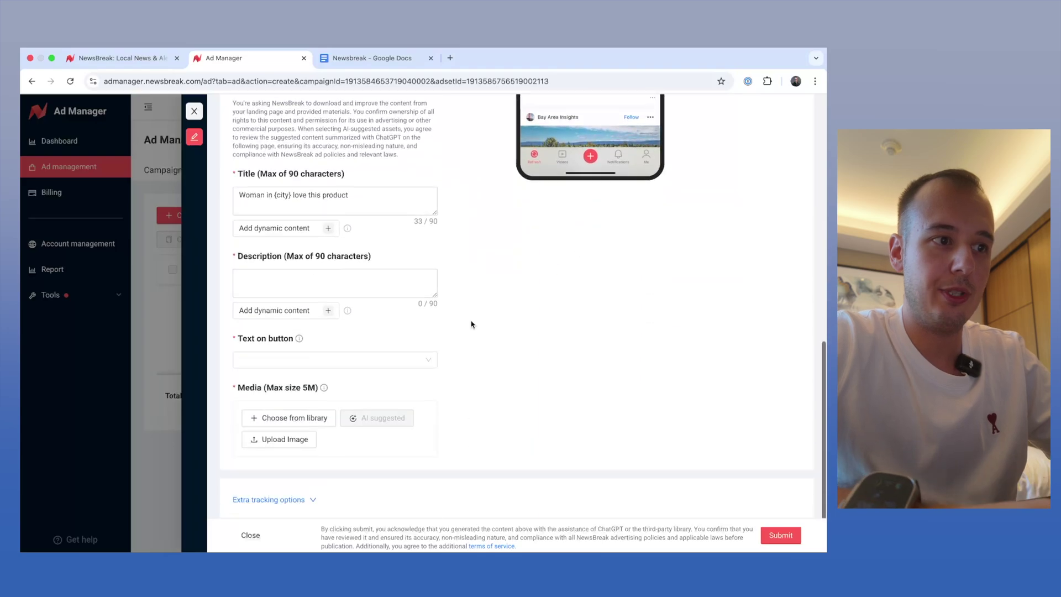
Enter 'My description. Always do this' as the ad description.
{"action": "left_click", "coordinate": [340, 270]}
{"action": "type", "text": "My "}
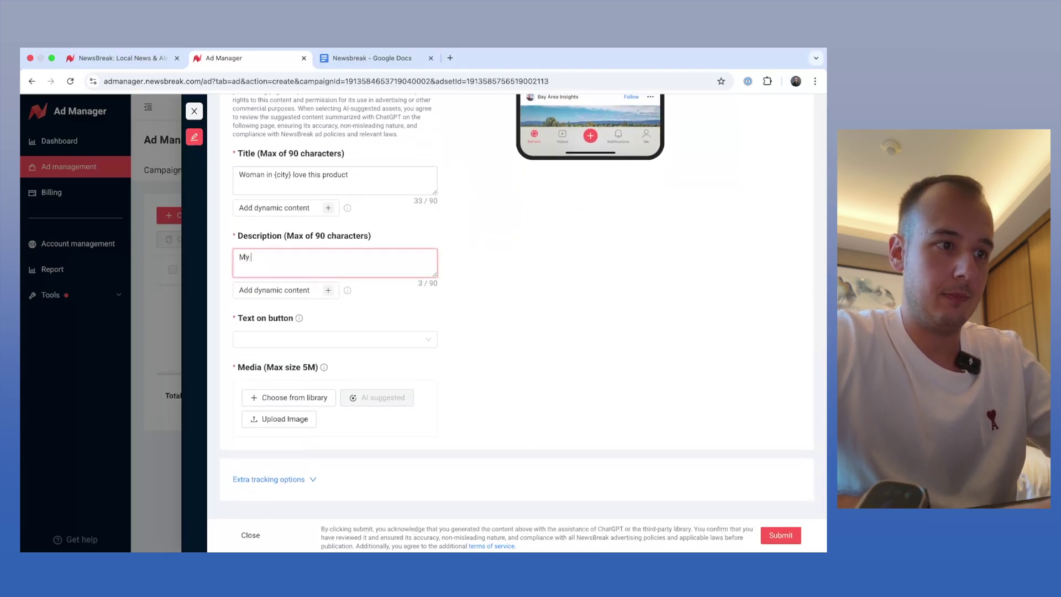
{"action": "type", "text": "description. Al"}
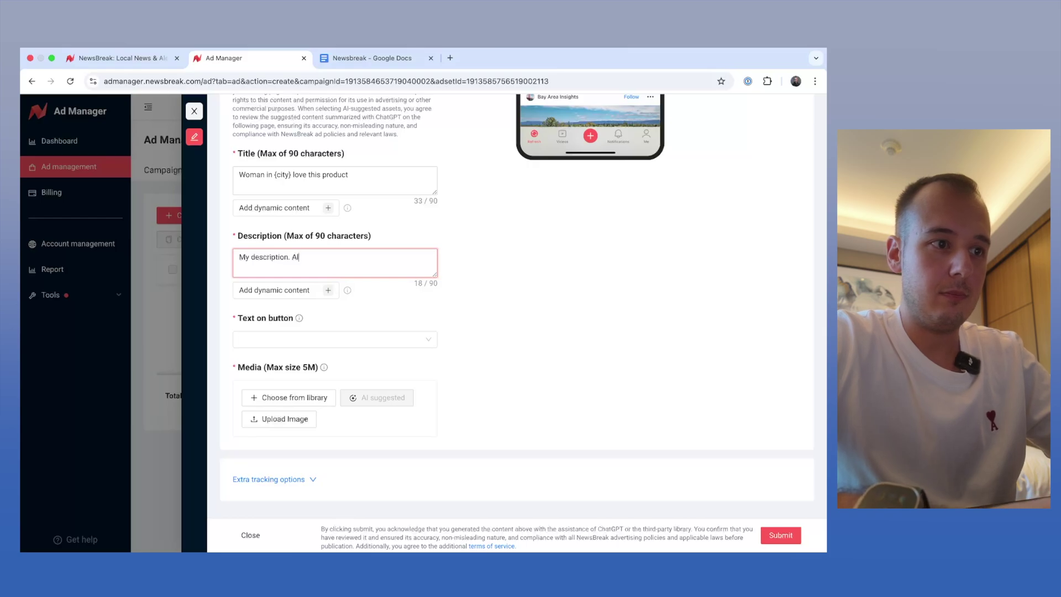
{"action": "type", "text": "ways do this"}
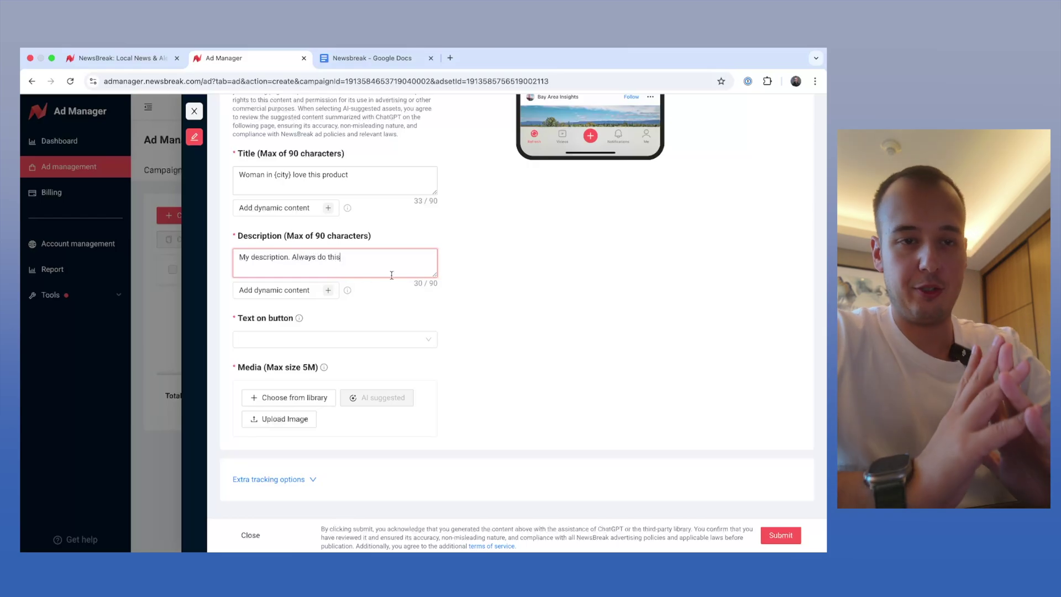
{"action": "left_click", "coordinate": [506, 300]}
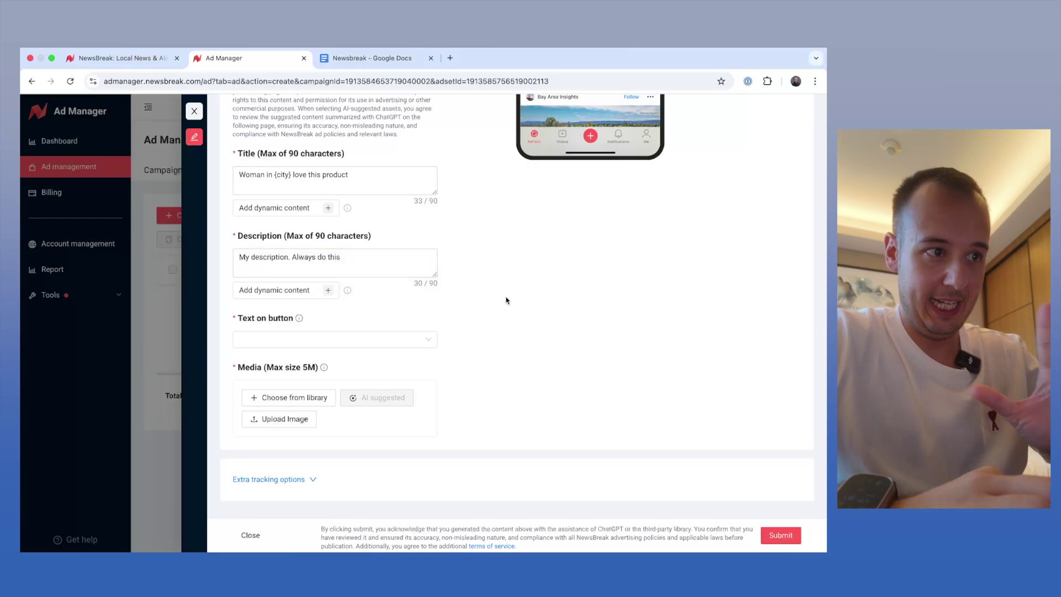
{"action": "left_click", "coordinate": [317, 251]}
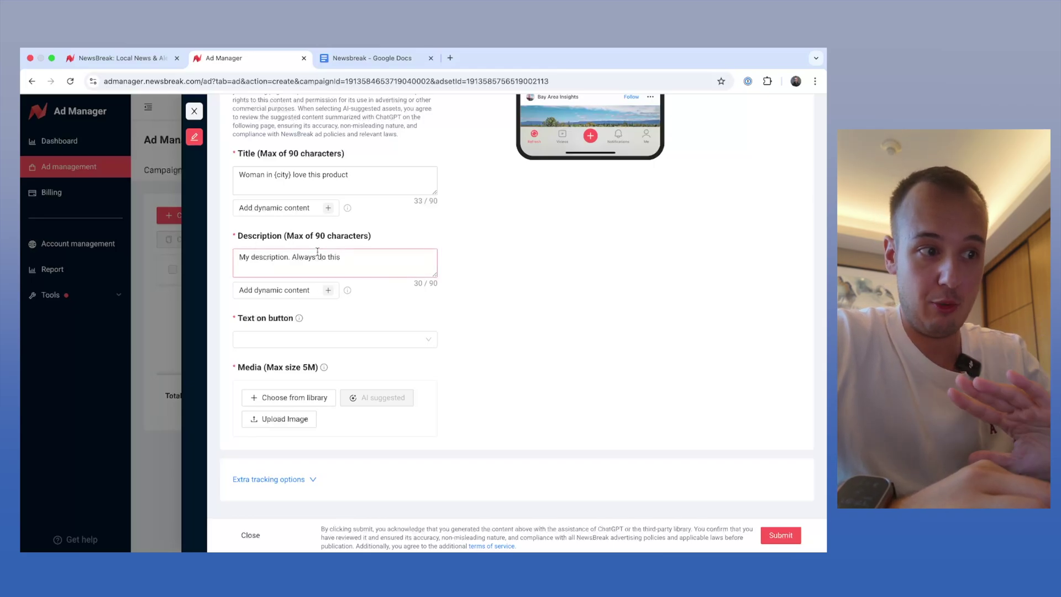
{"action": "left_click", "coordinate": [433, 292]}
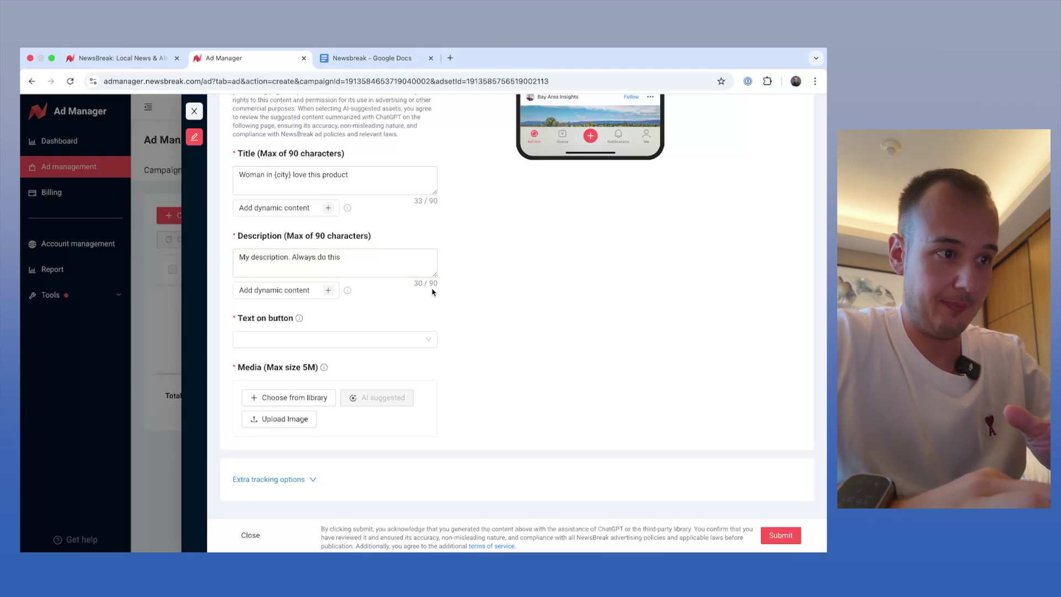
Browse the Text on button options and close the list without choosing one.
{"action": "left_click", "coordinate": [369, 339]}
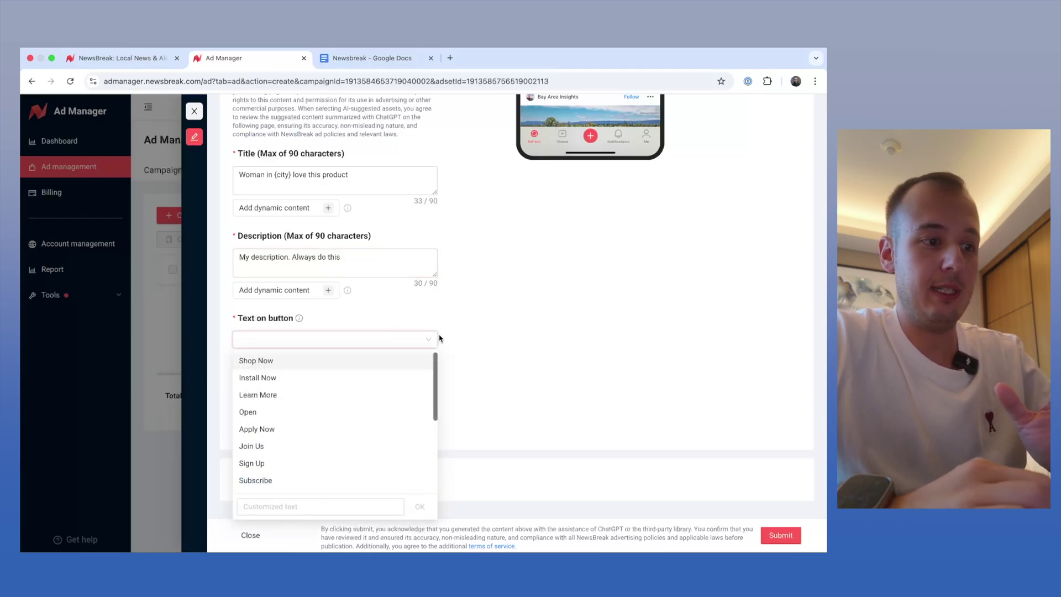
{"action": "scroll", "coordinate": [338, 391], "scroll_direction": "up", "scroll_amount": 1}
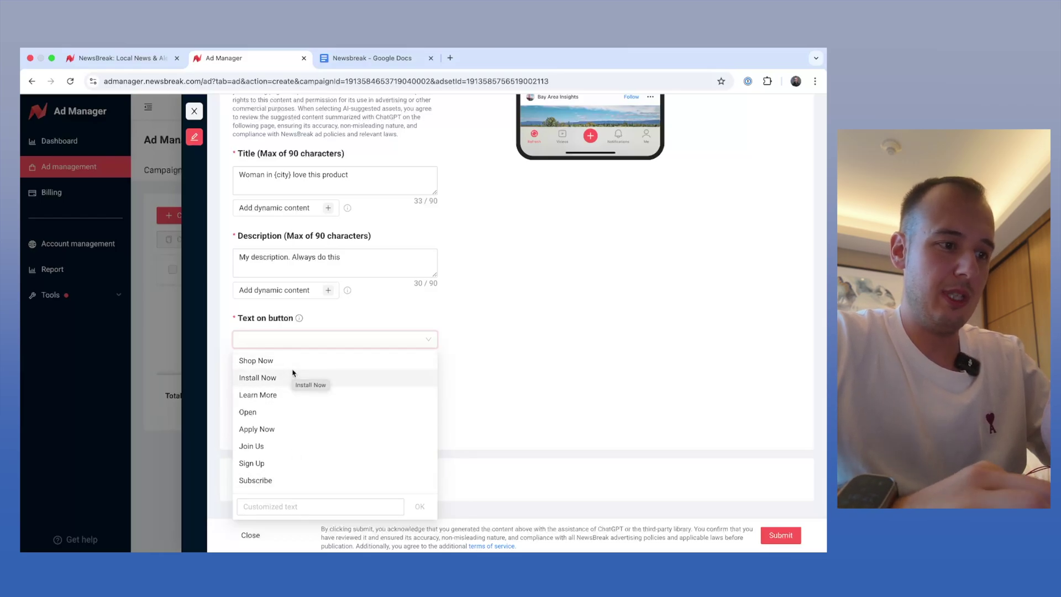
{"action": "scroll", "coordinate": [296, 433], "scroll_direction": "down", "scroll_amount": 1}
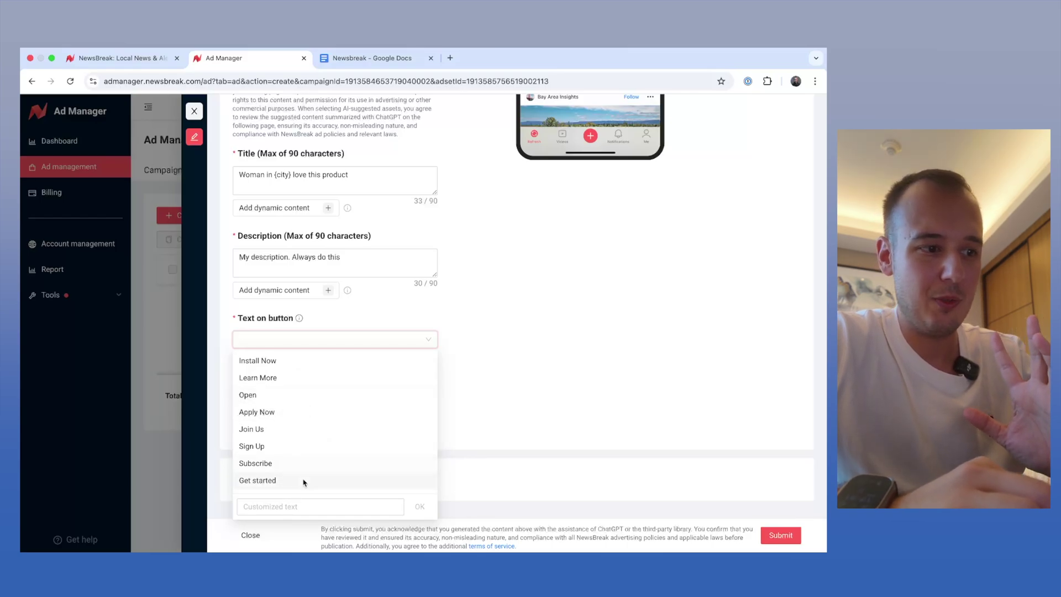
{"action": "scroll", "coordinate": [354, 433], "scroll_direction": "up", "scroll_amount": 1}
{"action": "left_click", "coordinate": [595, 346]}
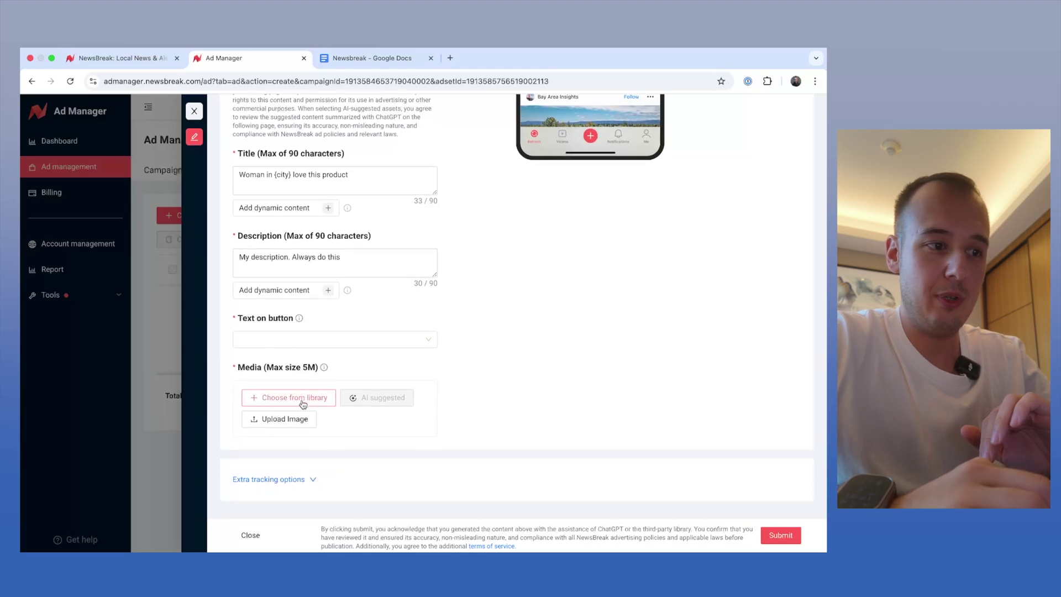
{"action": "scroll", "coordinate": [471, 404], "scroll_direction": "up", "scroll_amount": 5}
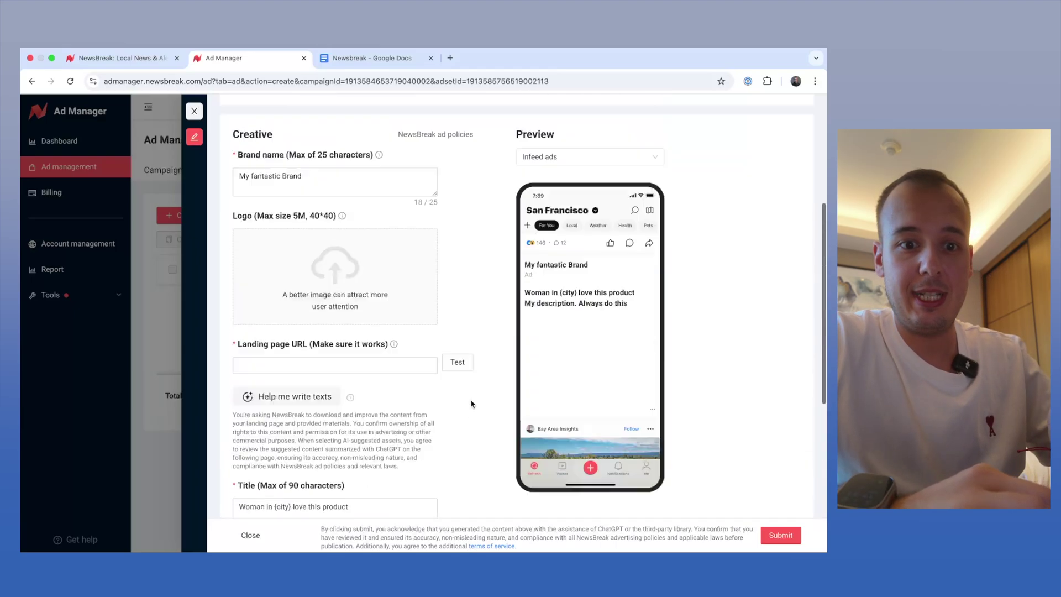
{"action": "scroll", "coordinate": [471, 404], "scroll_direction": "up", "scroll_amount": 3}
{"action": "scroll", "coordinate": [535, 366], "scroll_direction": "down", "scroll_amount": 8}
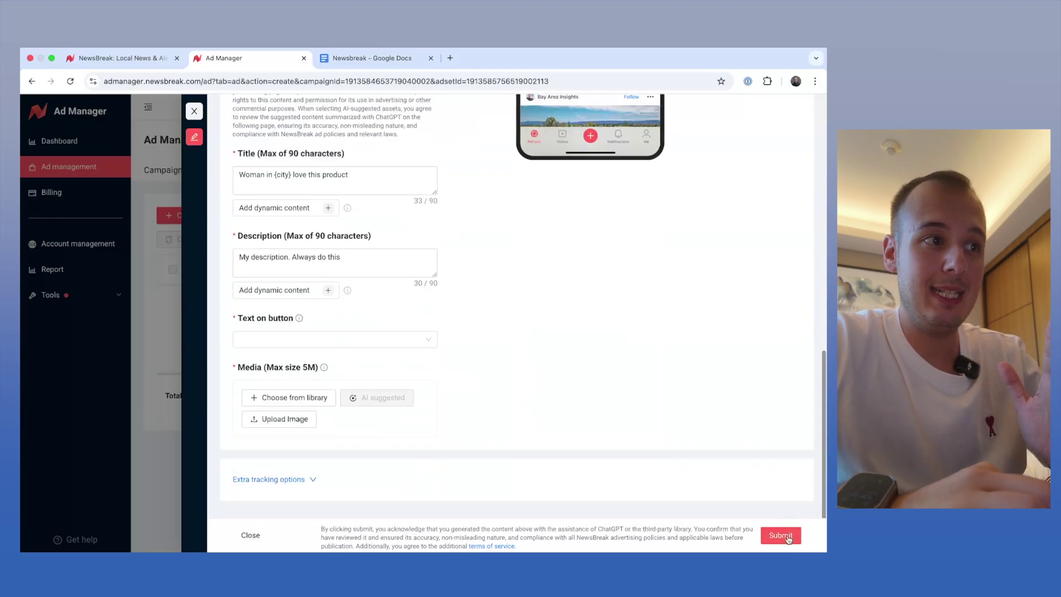
Close the unfinished ad form, then dismiss the Create ad dialog without choosing anything.
{"action": "left_click", "coordinate": [194, 111]}
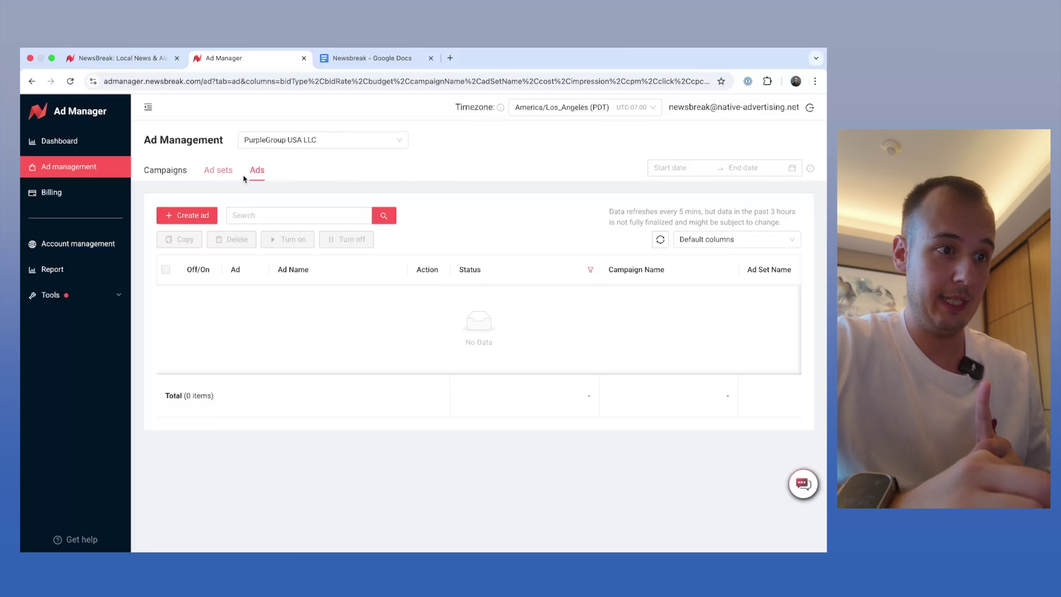
{"action": "left_click", "coordinate": [188, 218]}
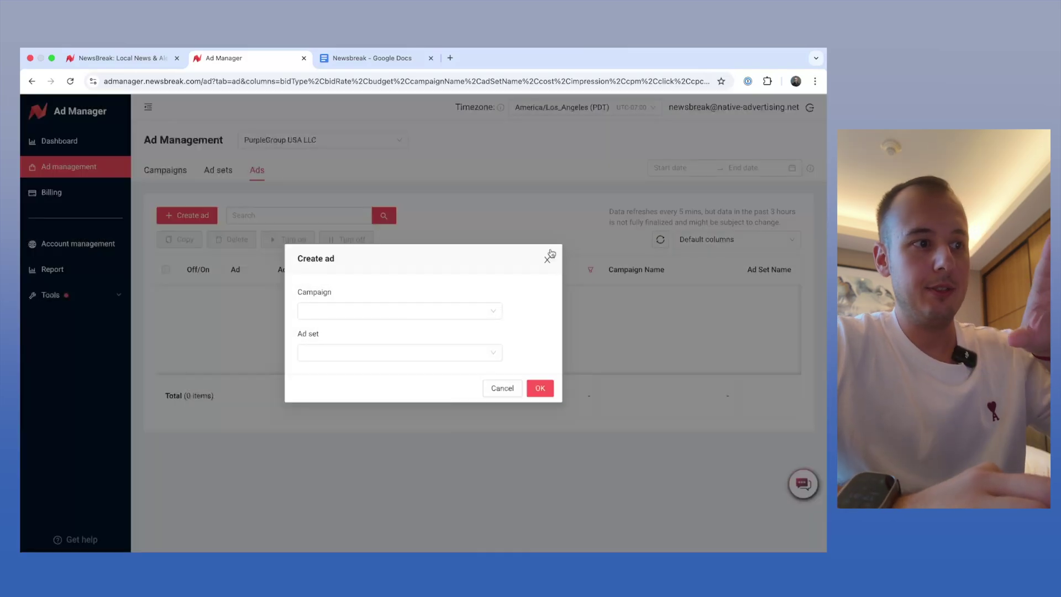
{"action": "left_click", "coordinate": [545, 258]}
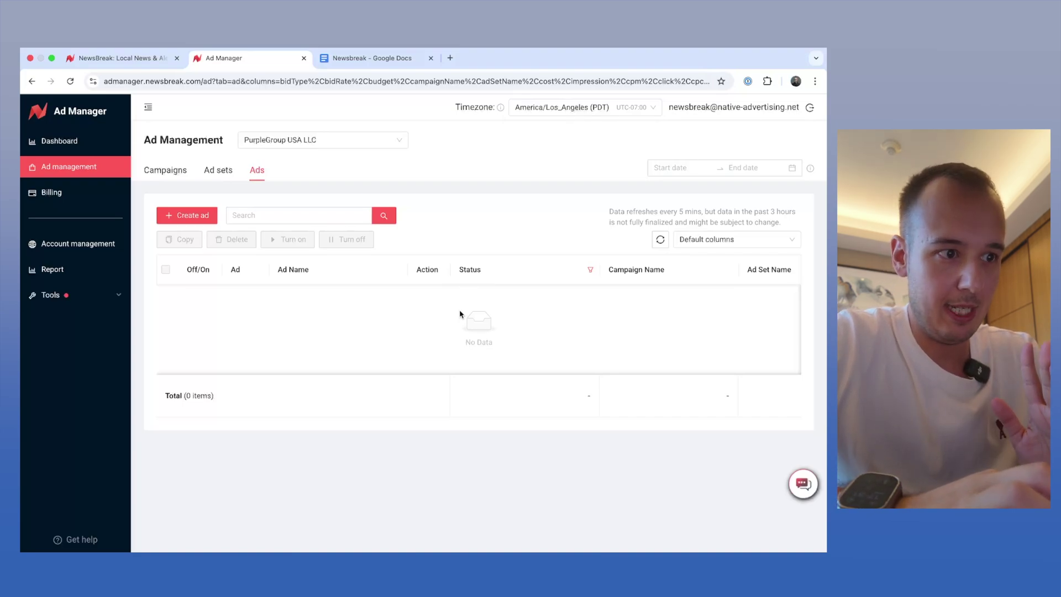
{"action": "left_click", "coordinate": [371, 58]}
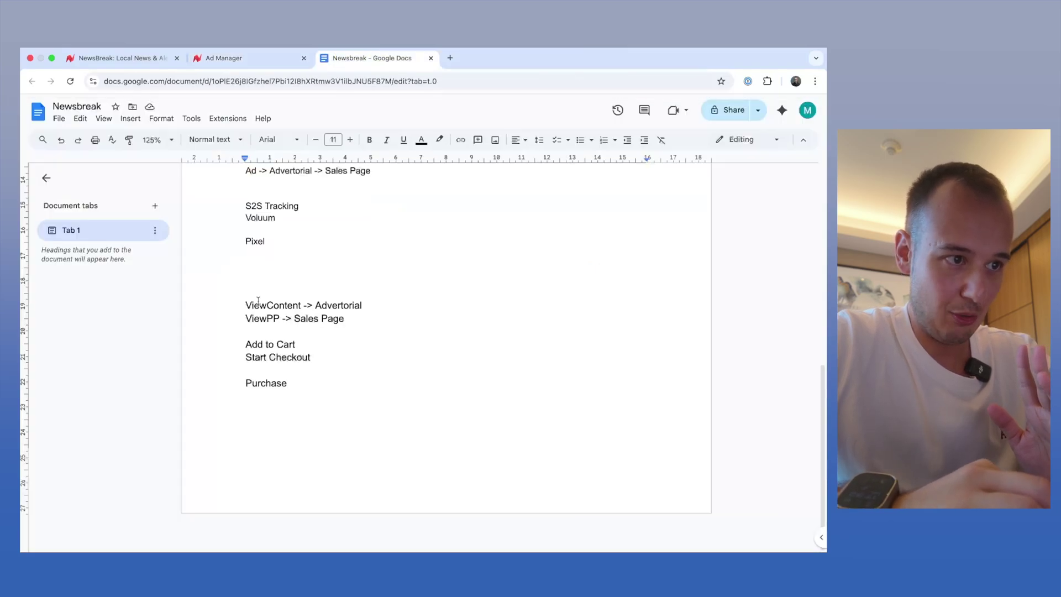
{"action": "double_click", "coordinate": [291, 252]}
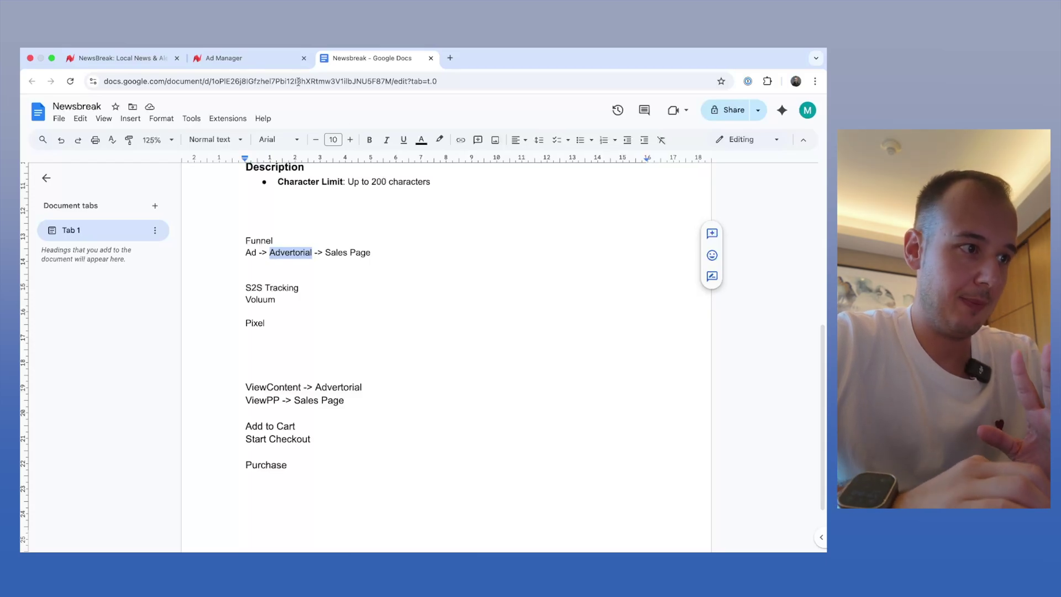
{"action": "left_click", "coordinate": [248, 58]}
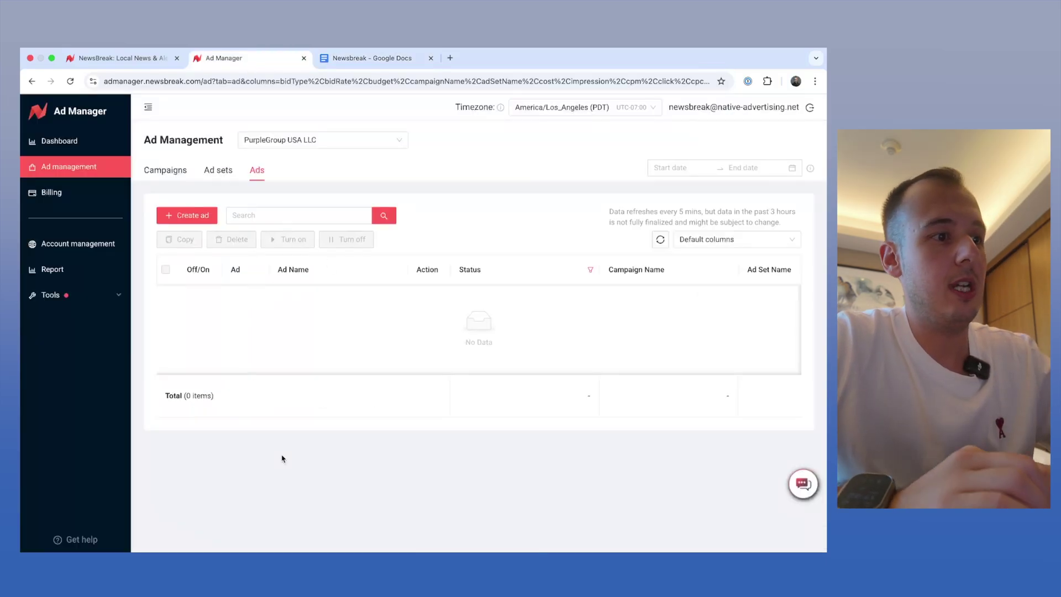
Copy the Android ad set, including its ads, into the same campaign.
{"action": "left_click", "coordinate": [220, 171]}
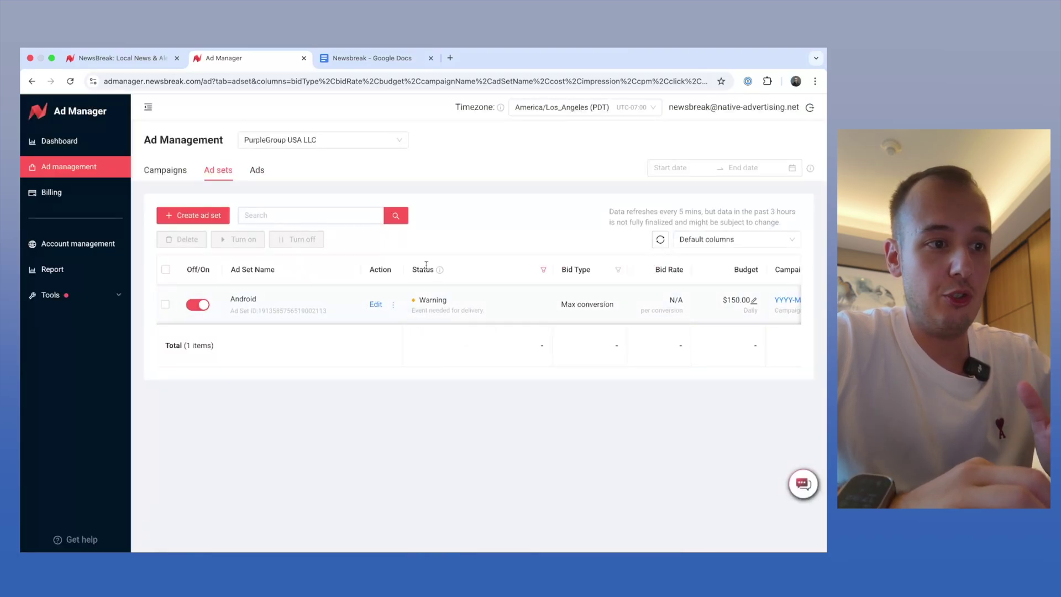
{"action": "mouse_move", "coordinate": [394, 307]}
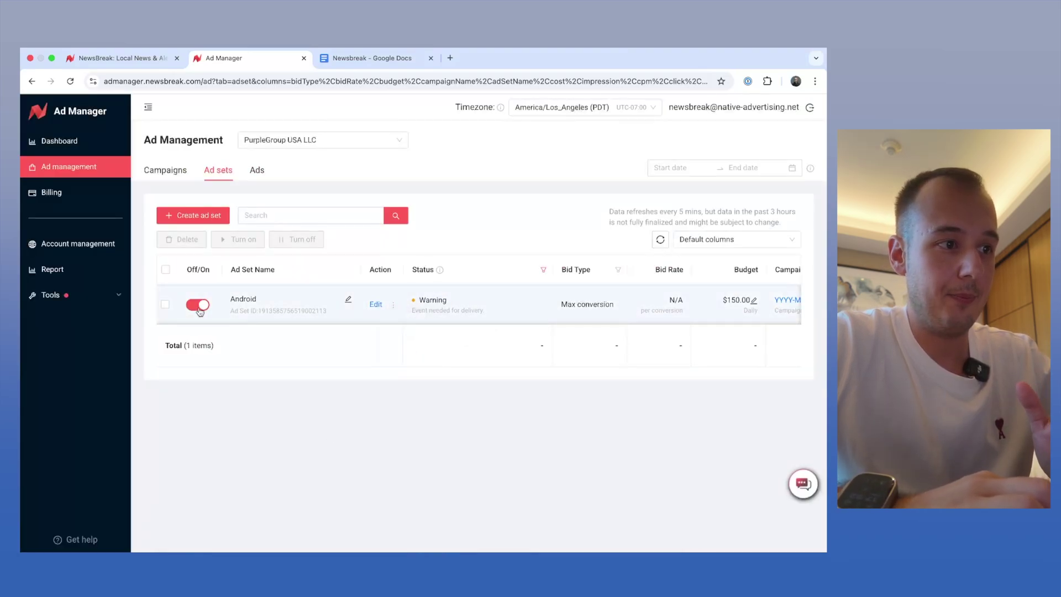
{"action": "left_click", "coordinate": [165, 304]}
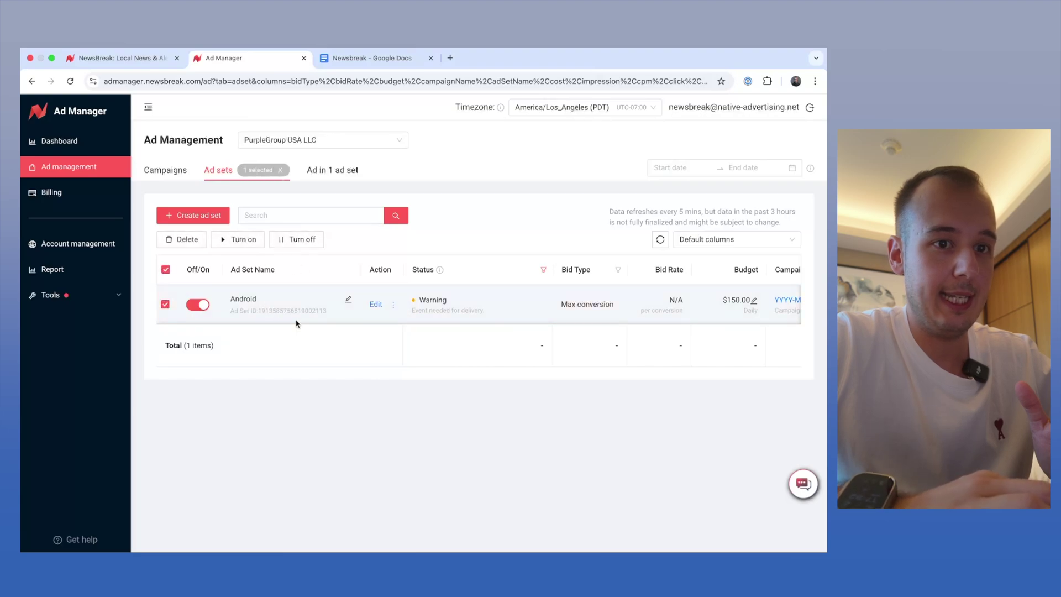
{"action": "scroll", "coordinate": [365, 313], "scroll_direction": "right", "scroll_amount": 10}
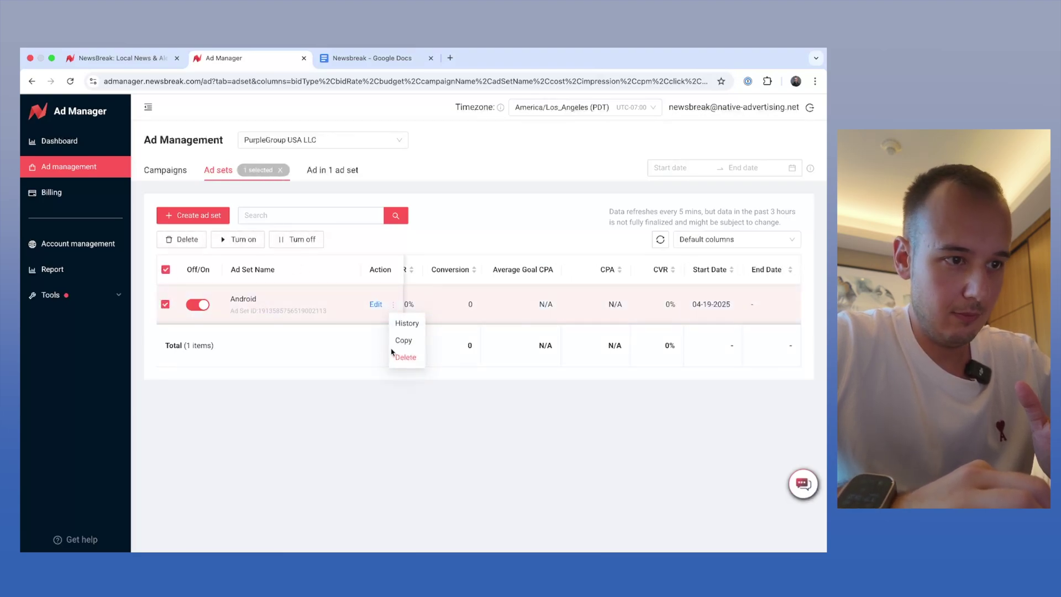
{"action": "mouse_move", "coordinate": [397, 306]}
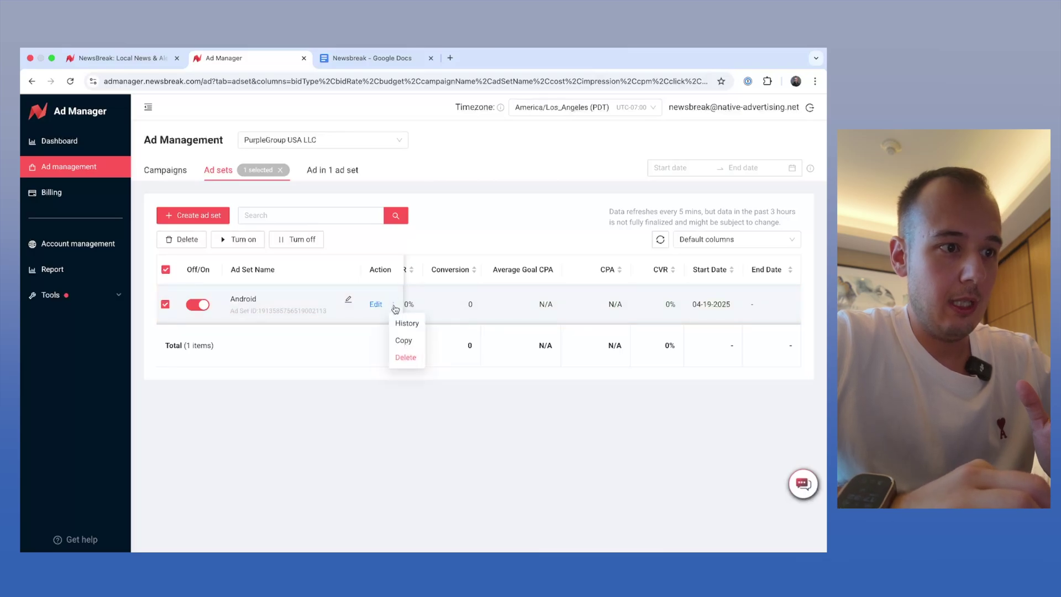
{"action": "left_click", "coordinate": [400, 343]}
{"action": "left_click", "coordinate": [348, 271]}
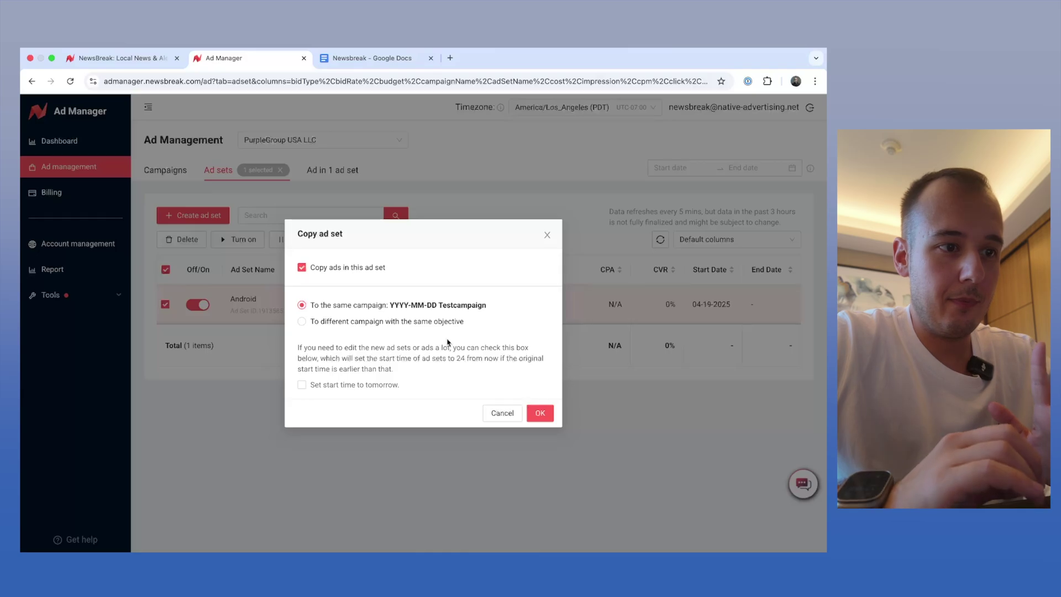
{"action": "left_click", "coordinate": [541, 414]}
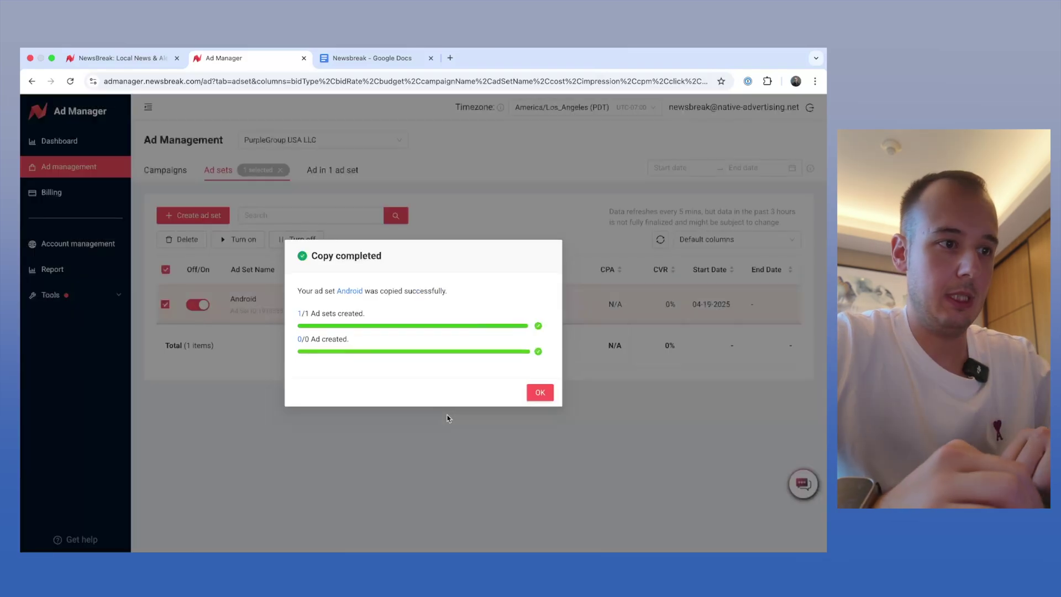
{"action": "left_click", "coordinate": [541, 392]}
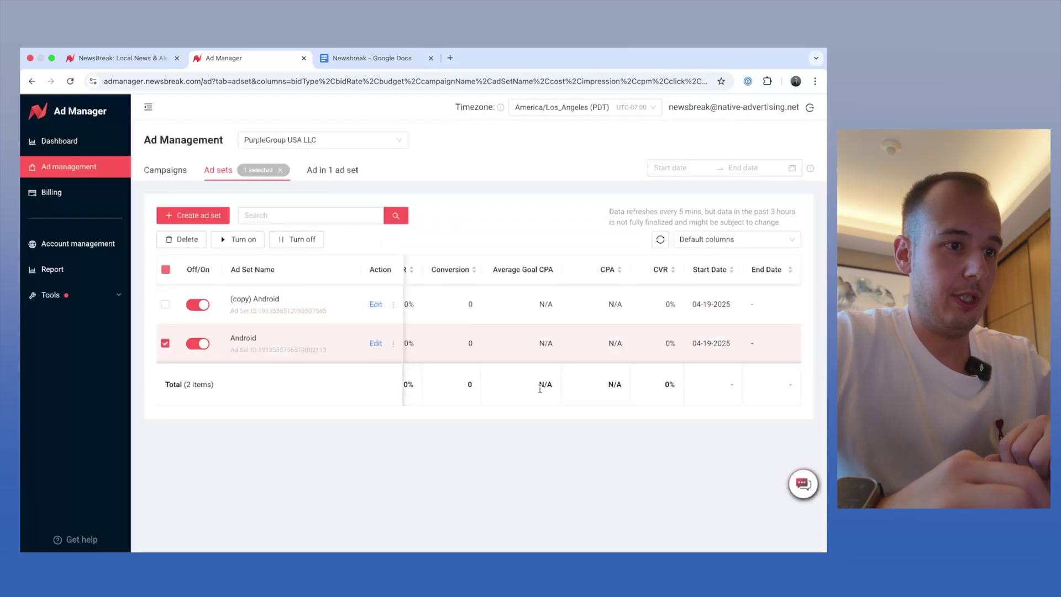
Rename the (copy) Android ad set to 'iOS'.
{"action": "left_click", "coordinate": [375, 305]}
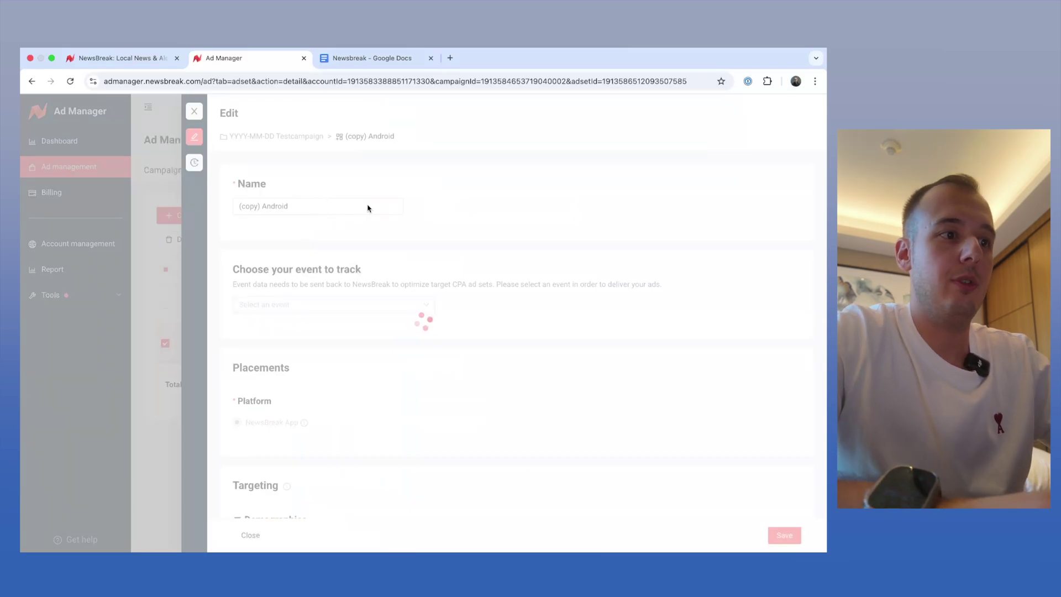
{"action": "triple_click", "coordinate": [347, 210]}
{"action": "type", "text": "iOS"}
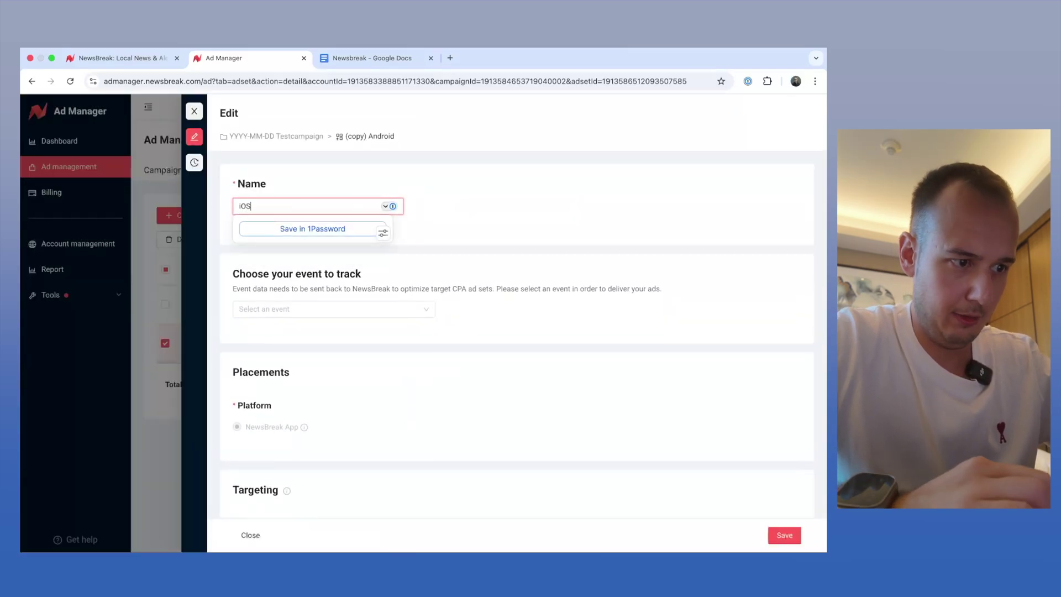
{"action": "scroll", "coordinate": [428, 332], "scroll_direction": "down", "scroll_amount": 10}
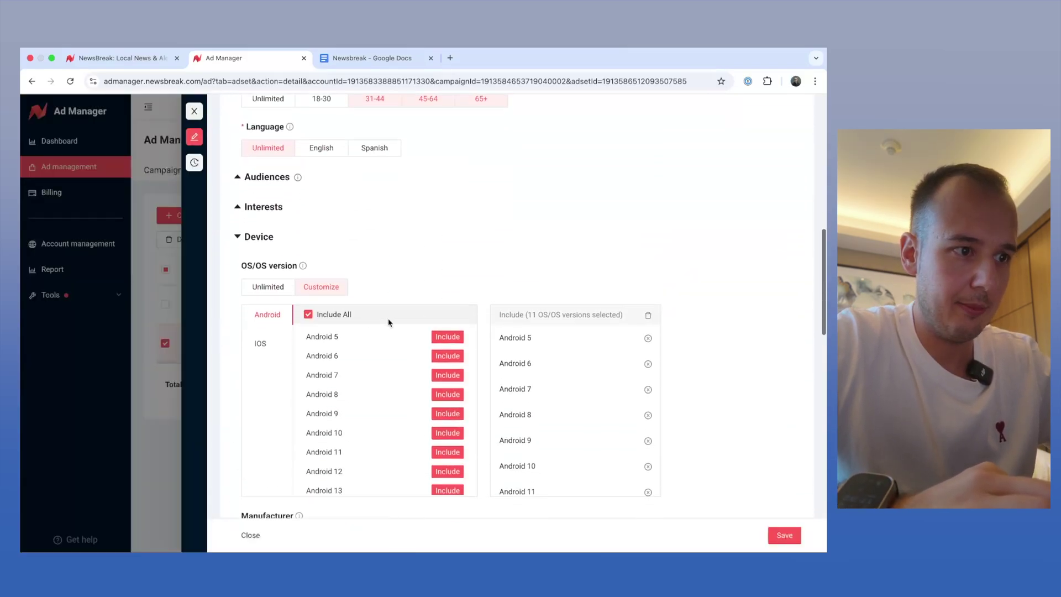
Target only iOS 12–18 by excluding all Android versions, then save past the warning.
{"action": "left_click", "coordinate": [258, 344]}
{"action": "left_click", "coordinate": [268, 314]}
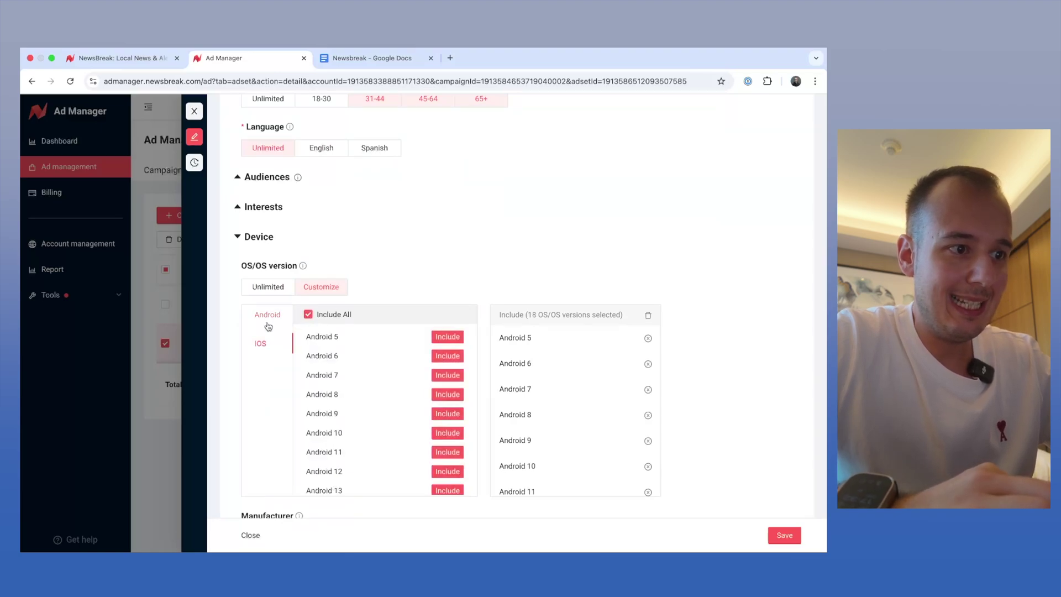
{"action": "left_click", "coordinate": [308, 314]}
{"action": "left_click", "coordinate": [260, 344]}
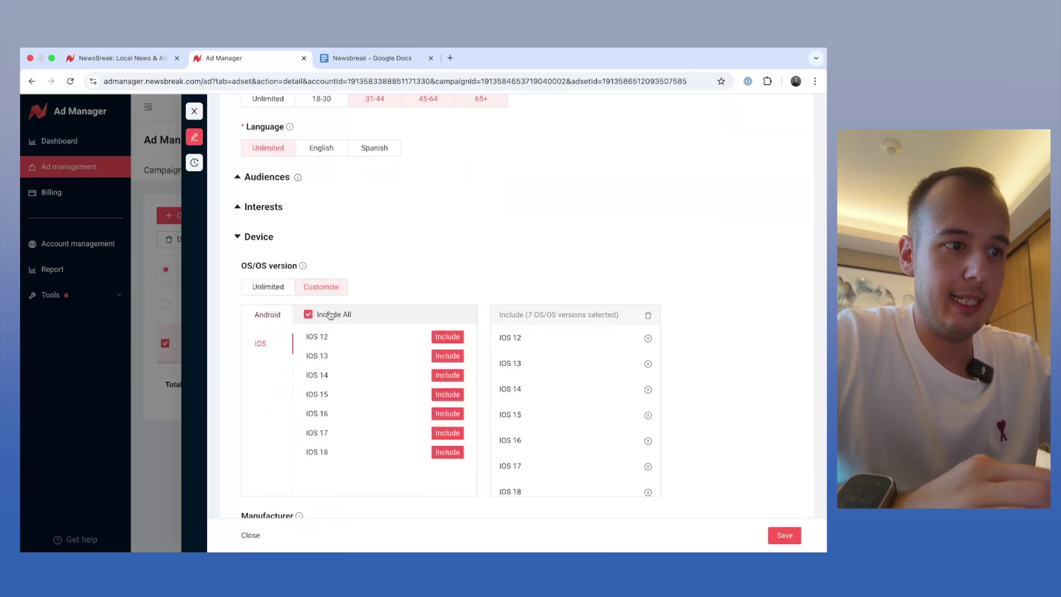
{"action": "scroll", "coordinate": [524, 220], "scroll_direction": "down", "scroll_amount": 5}
{"action": "scroll", "coordinate": [713, 453], "scroll_direction": "down", "scroll_amount": 10}
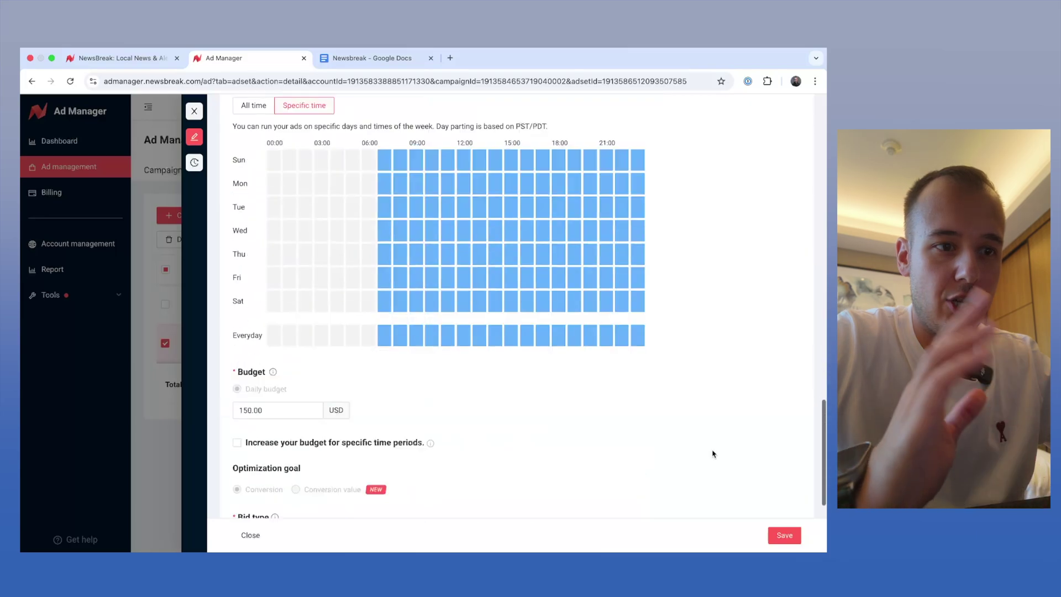
{"action": "left_click", "coordinate": [794, 536]}
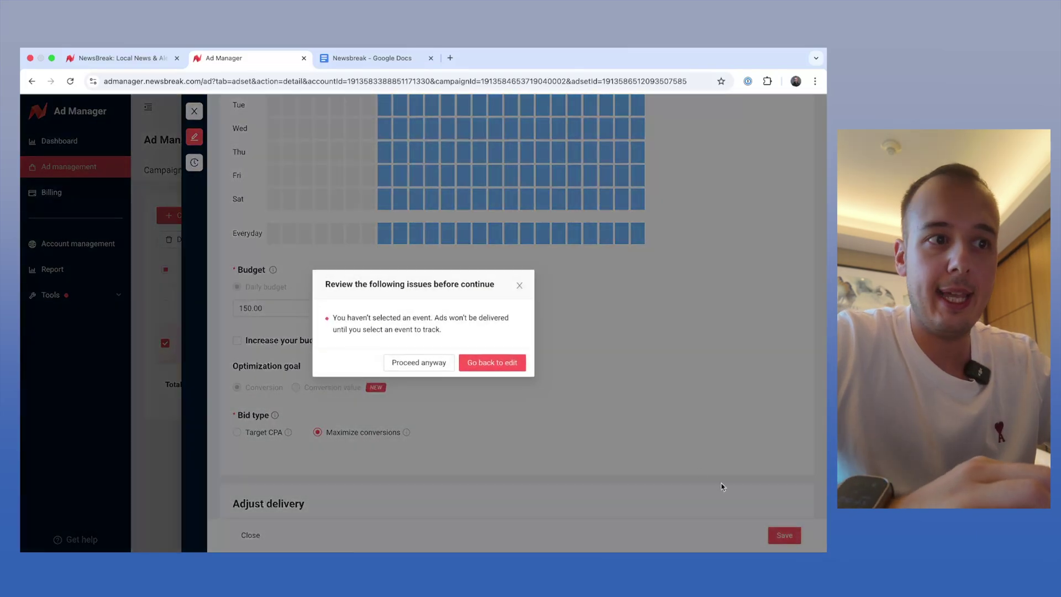
{"action": "left_click", "coordinate": [421, 363]}
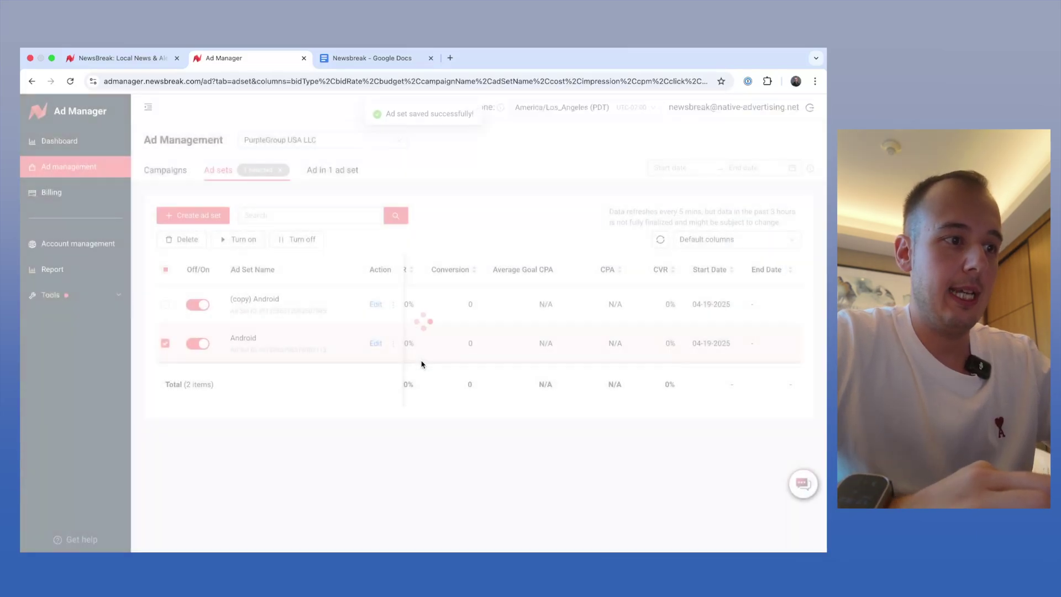
Deselect the Android ad set and switch through Campaigns and Ad sets to the empty Ads list.
{"action": "left_click", "coordinate": [164, 343]}
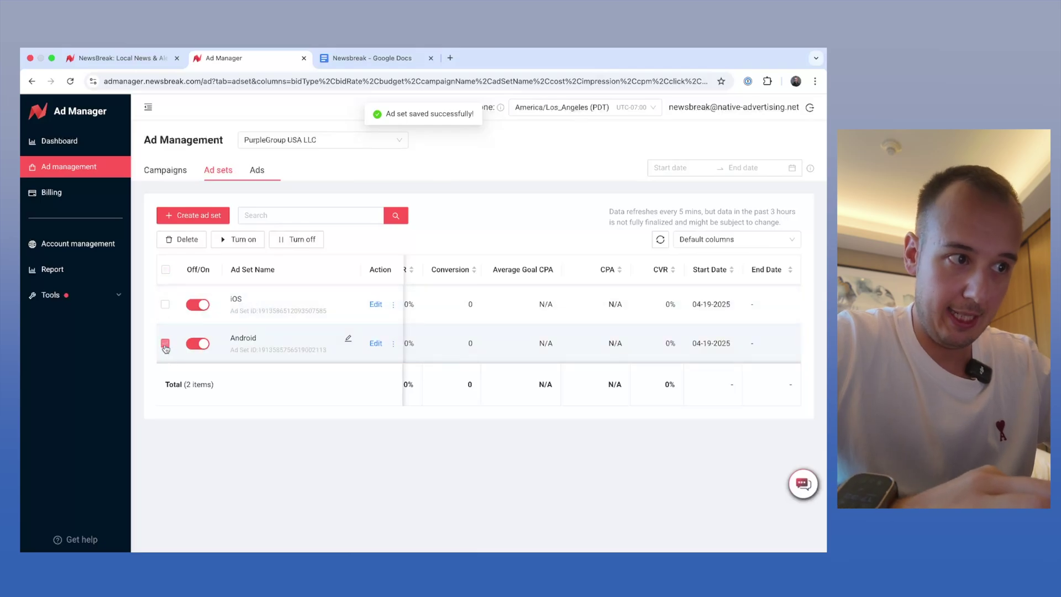
{"action": "left_click", "coordinate": [173, 167]}
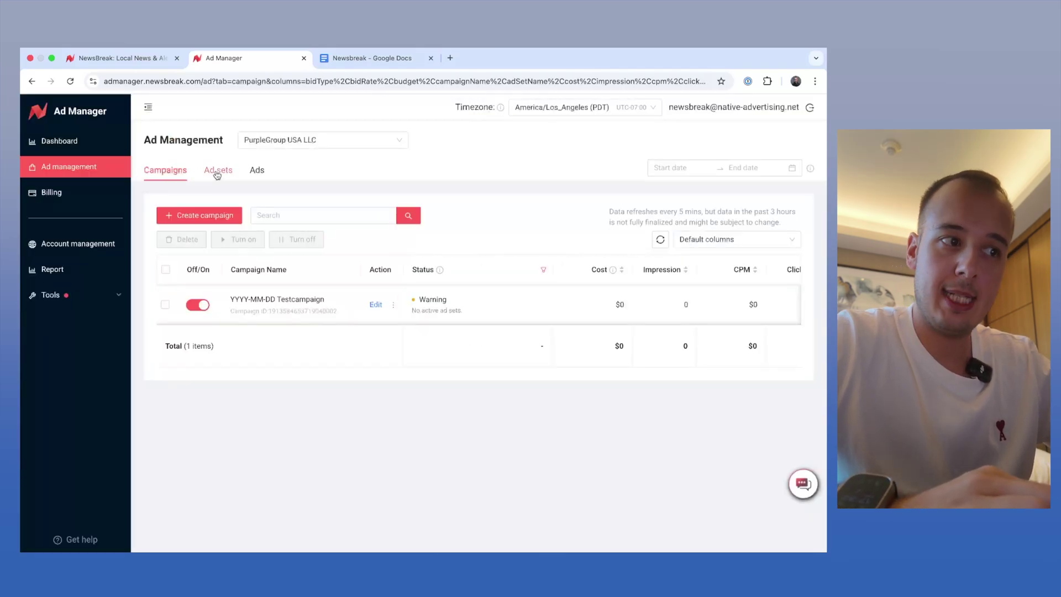
{"action": "left_click", "coordinate": [217, 173]}
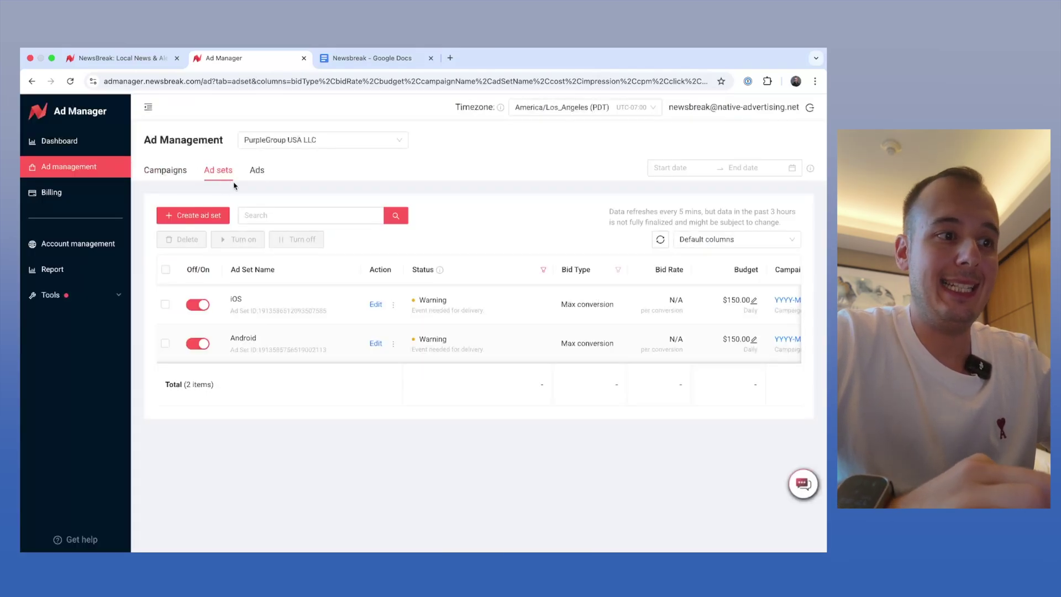
{"action": "left_click", "coordinate": [259, 172]}
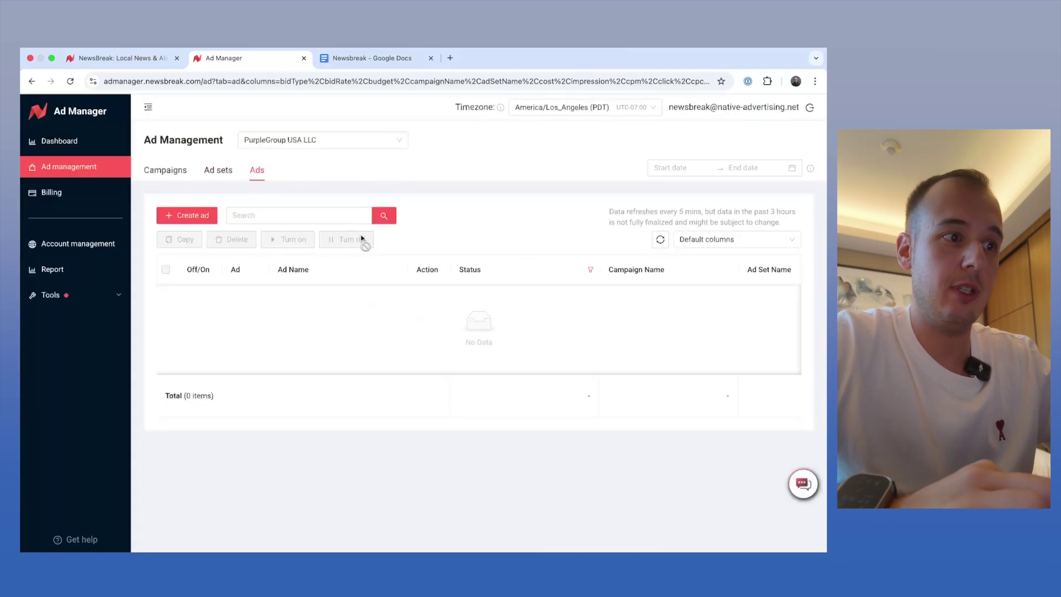
{"action": "left_click", "coordinate": [218, 170]}
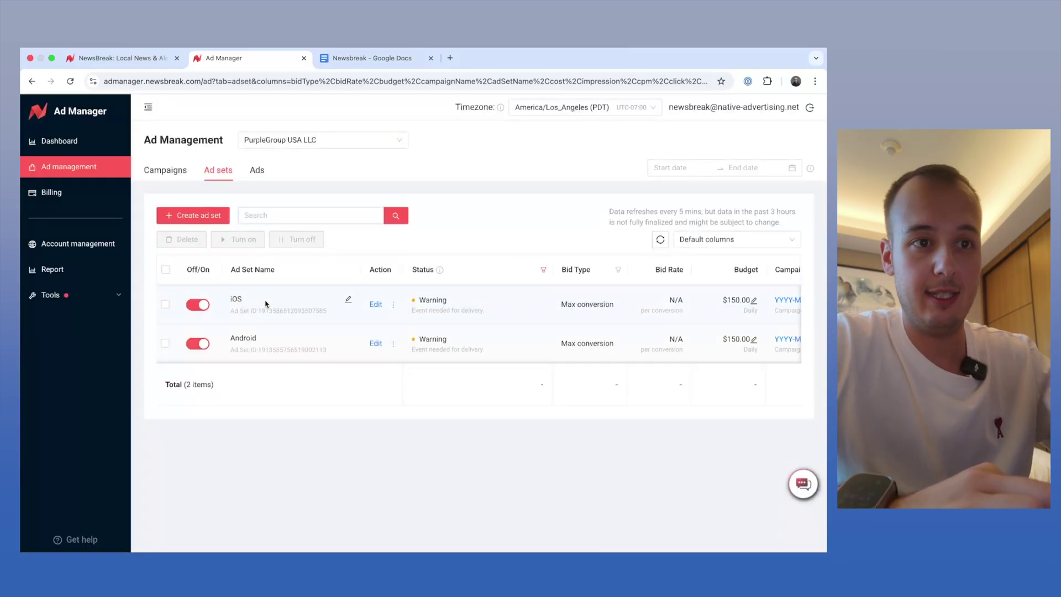
{"action": "left_click", "coordinate": [257, 176]}
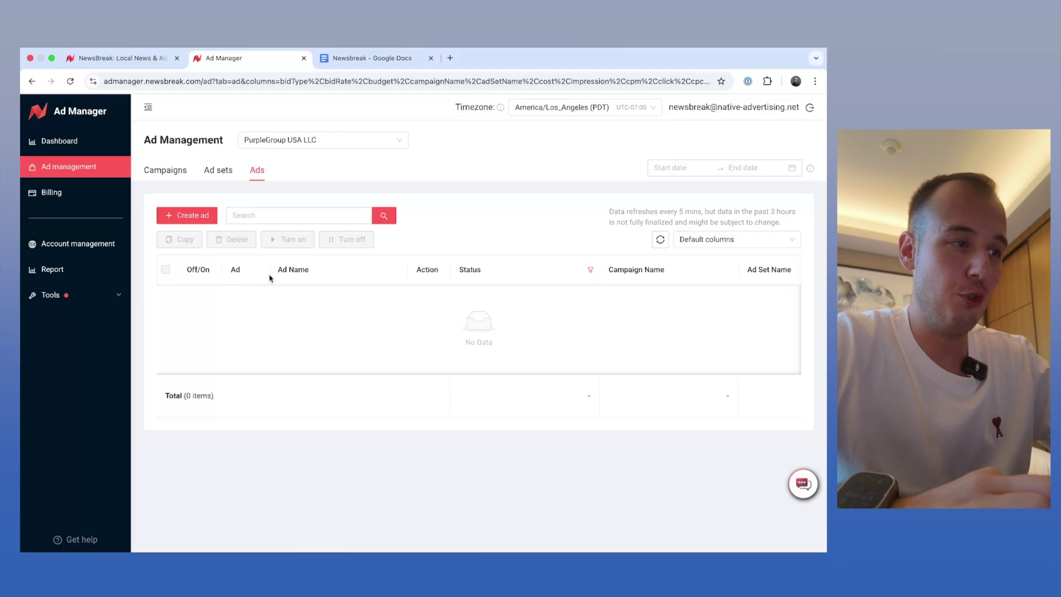
Open the Dashboard to view the overview: $0.00 cost, 0 impressions, 0 conversions, $0.00 CPA.
{"action": "left_click", "coordinate": [83, 145]}
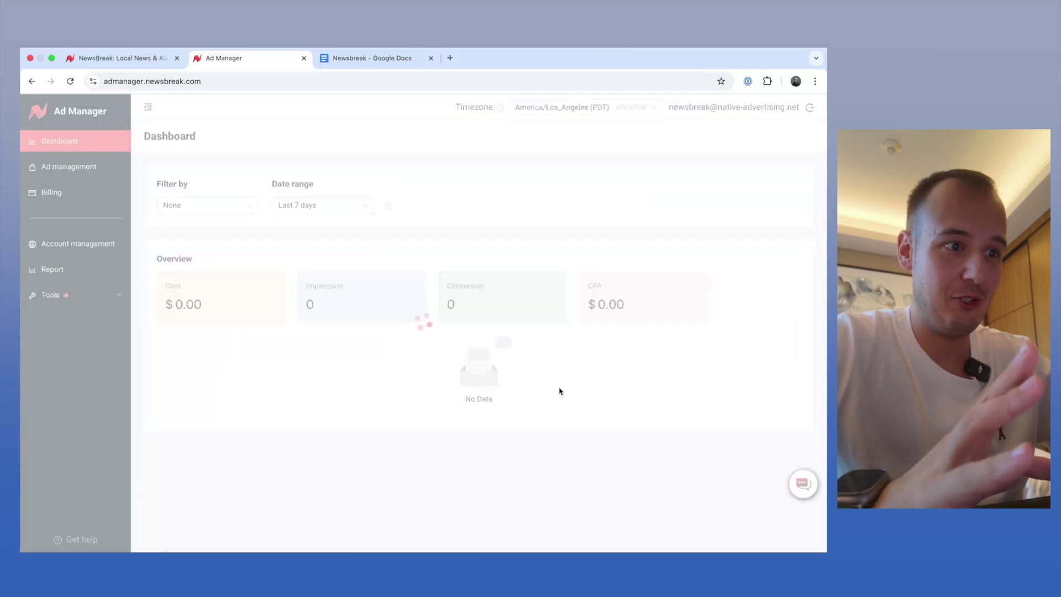